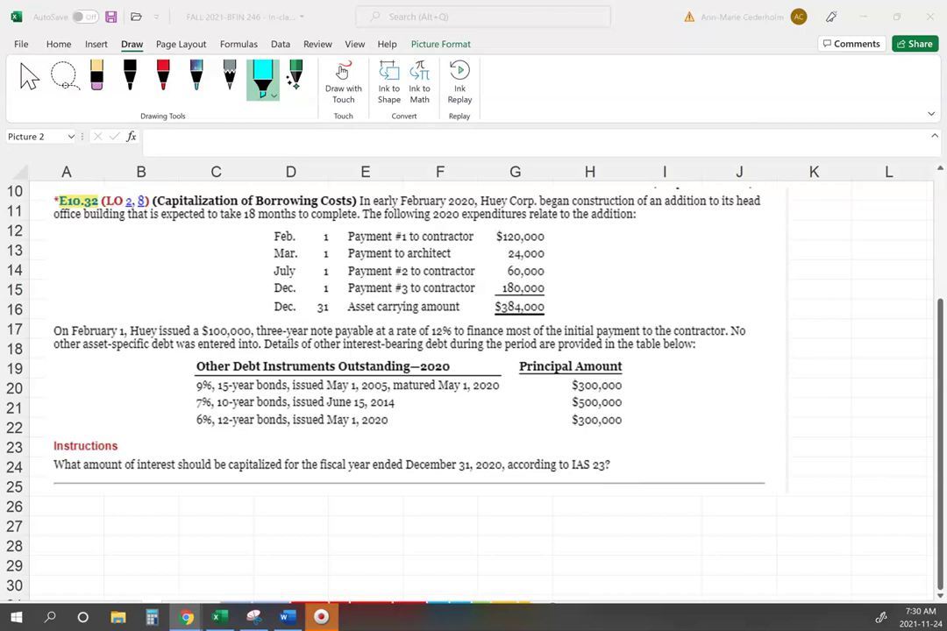
Step: Enter 'Step 1 - Determine the Weighted Average Accumulated expenditures' in cell A26
click(279, 545)
scroll(95, 407, down, 2)
click(73, 387)
text(Steop)
key(BackSpace)
key(BackSpace)
text(p 1 - Det)
key(BackSpace)
text(etermine the We)
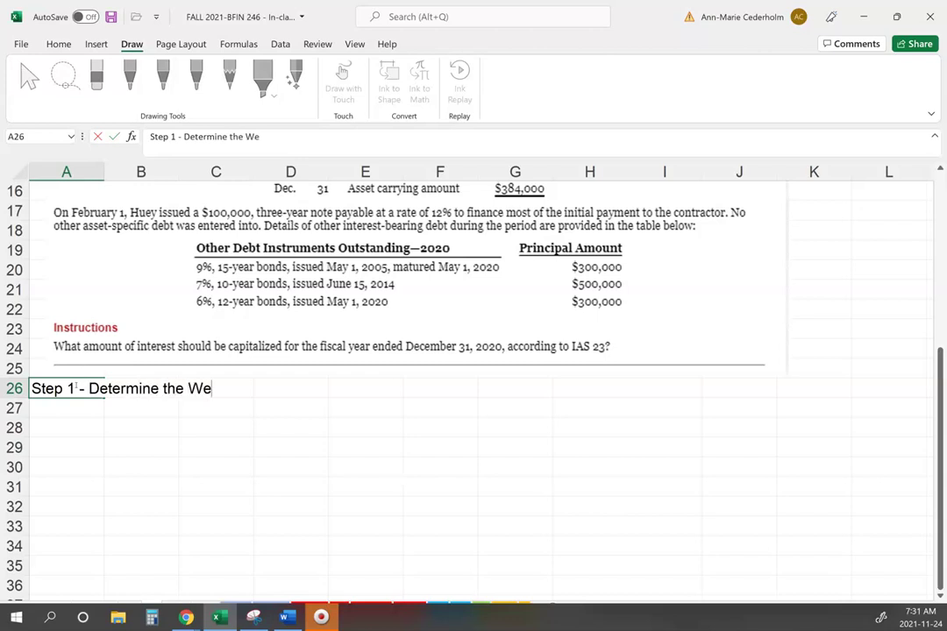
text(ighted Avera)
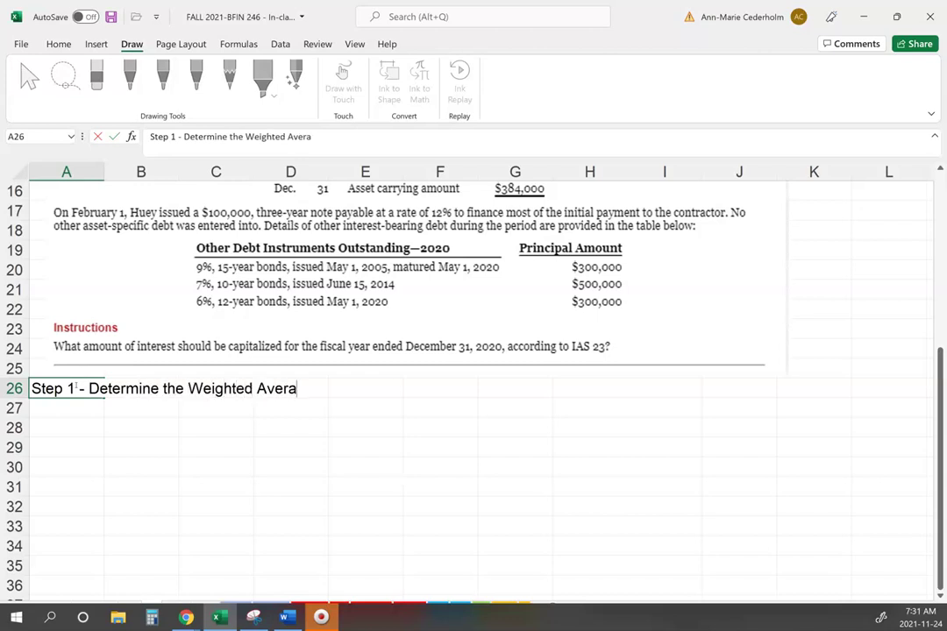
text(ge Acc)
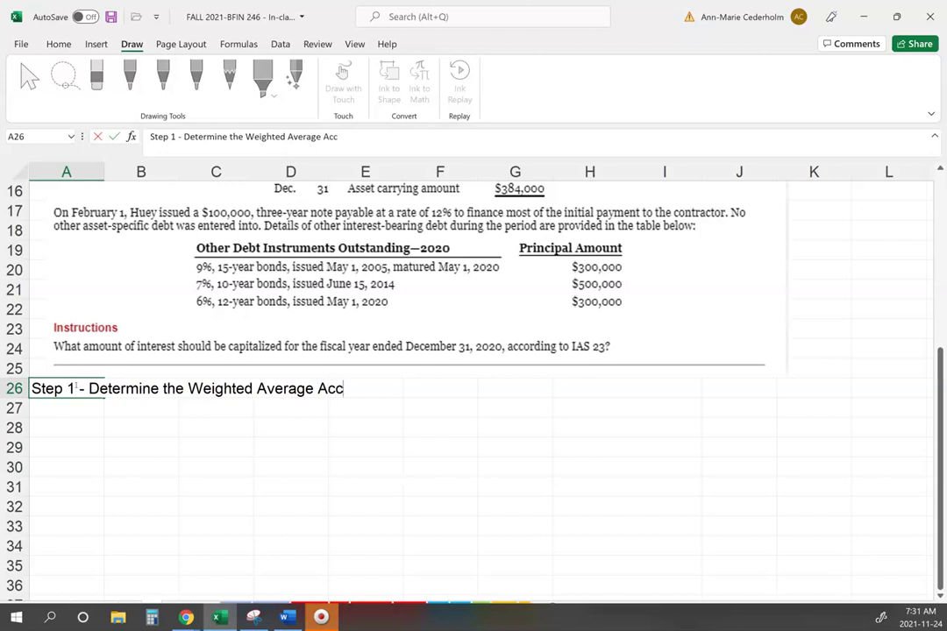
text(umulated expenditures)
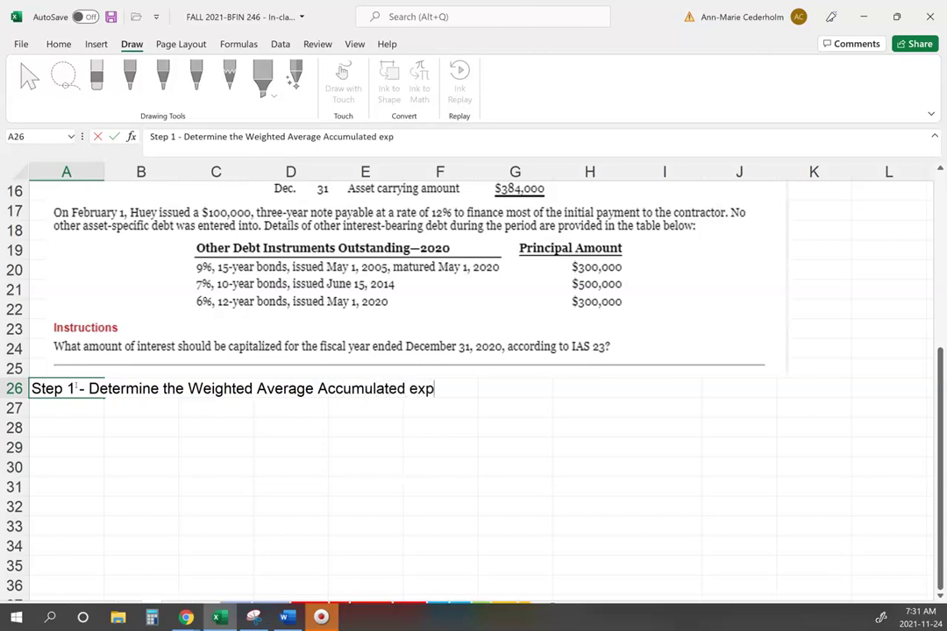
key(Return)
key(Return)
scroll(313, 295, up, 2)
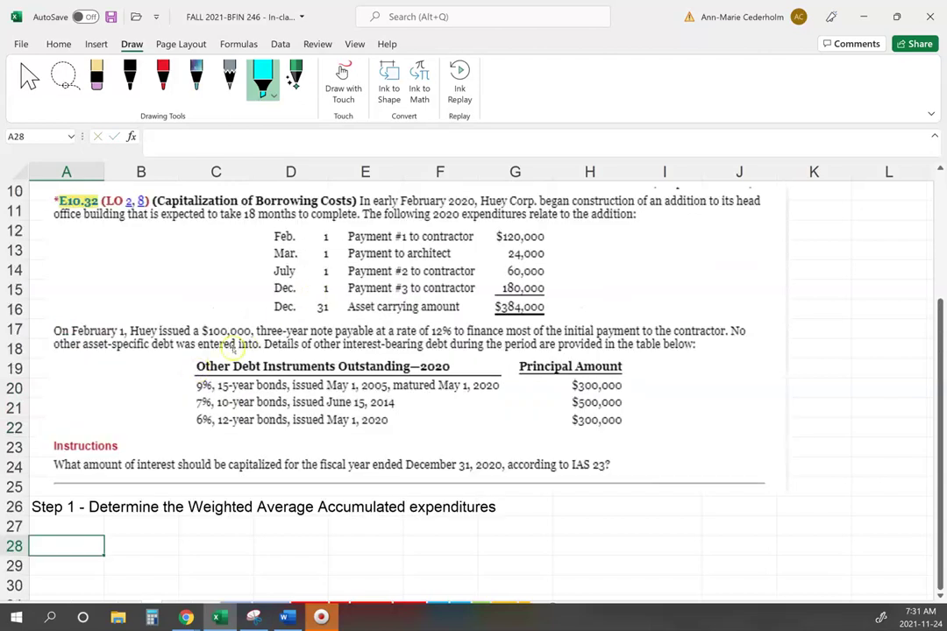
Step: List the dates Feb. 1, Mar. 1, Jul. 1 and Dec. 1 in A28:A31
scroll(232, 364, down, 3)
text(Feb. 1)
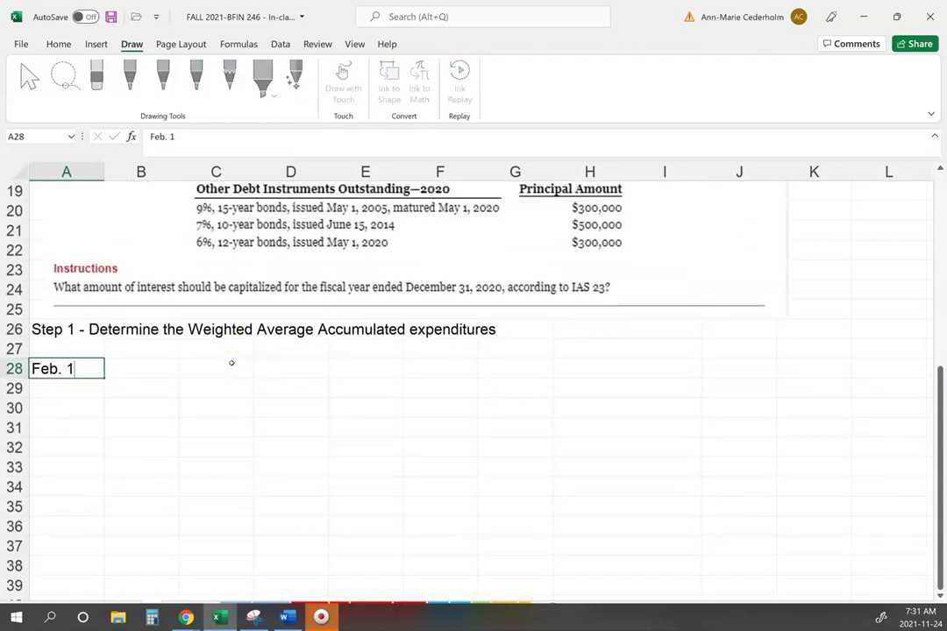
key(Return)
text(Mar. 1)
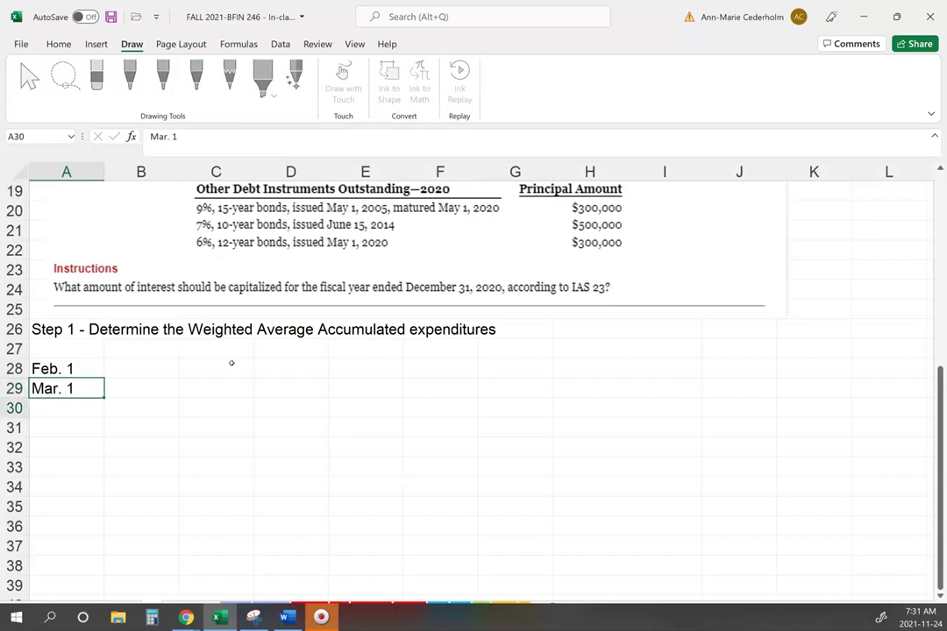
key(Return)
text(Jul. 1)
key(Return)
text(Dec. 1)
key(Return)
Step: Add an 'Amount' header in B27 and enter 120000 for Feb. 1
key(Up)
key(Up)
key(Up)
key(Up)
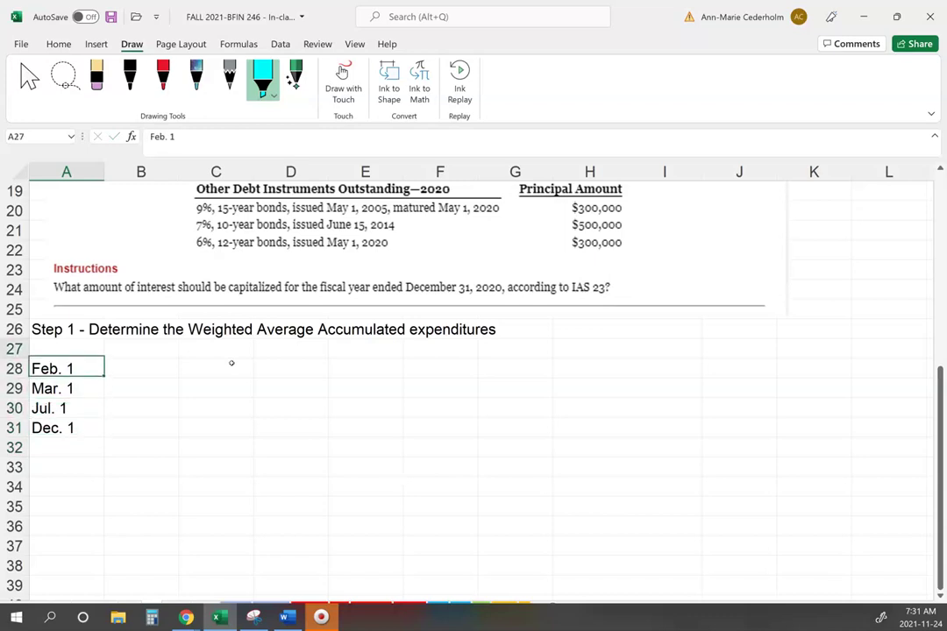
key(Up)
key(Right)
text(A,pim)
key(BackSpace)
key(BackSpace)
key(BackSpace)
key(BackSpace)
text(mount)
key(Return)
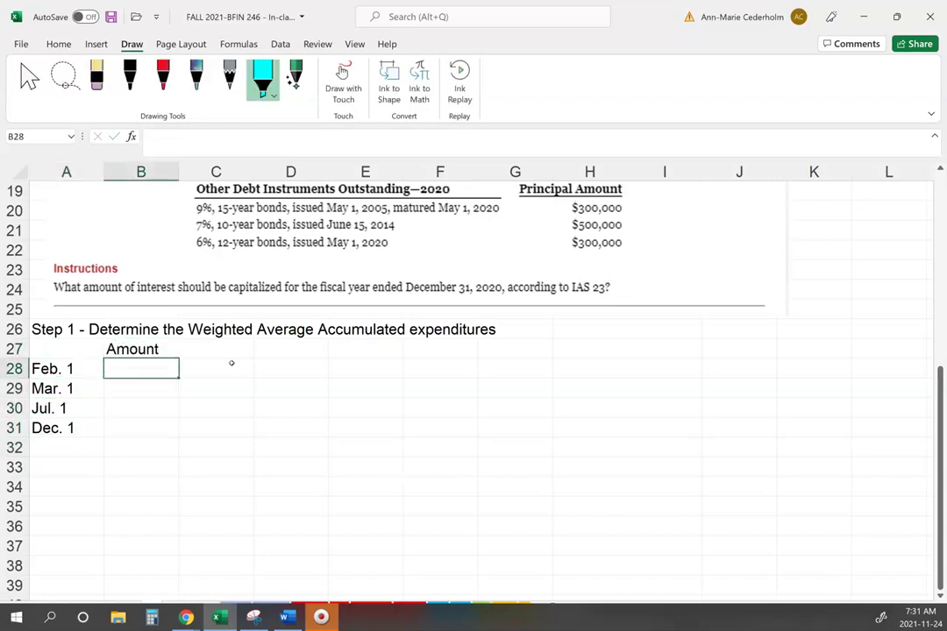
scroll(263, 351, up, 3)
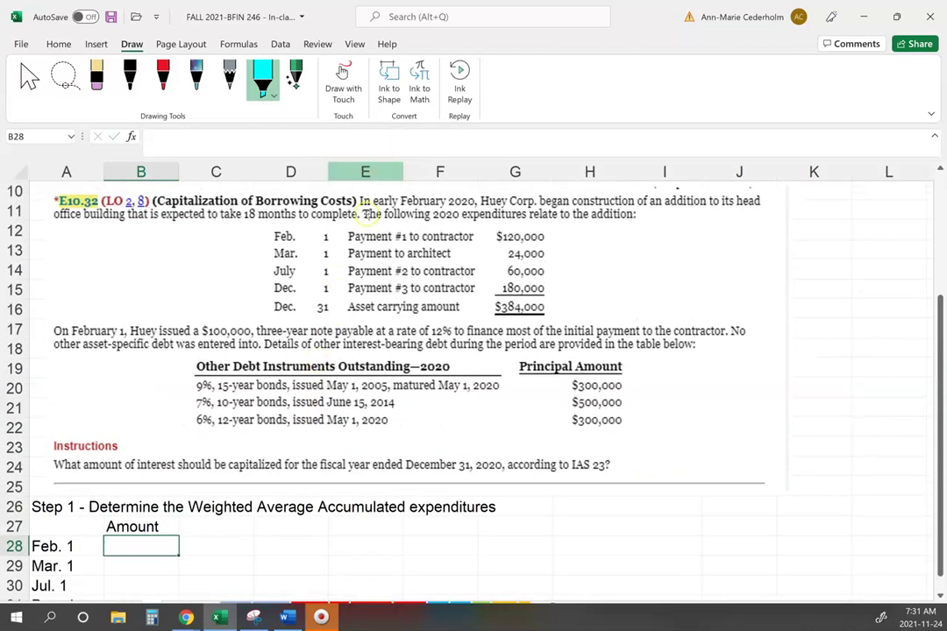
scroll(381, 337, down, 1)
scroll(381, 338, down, 1)
text(120000)
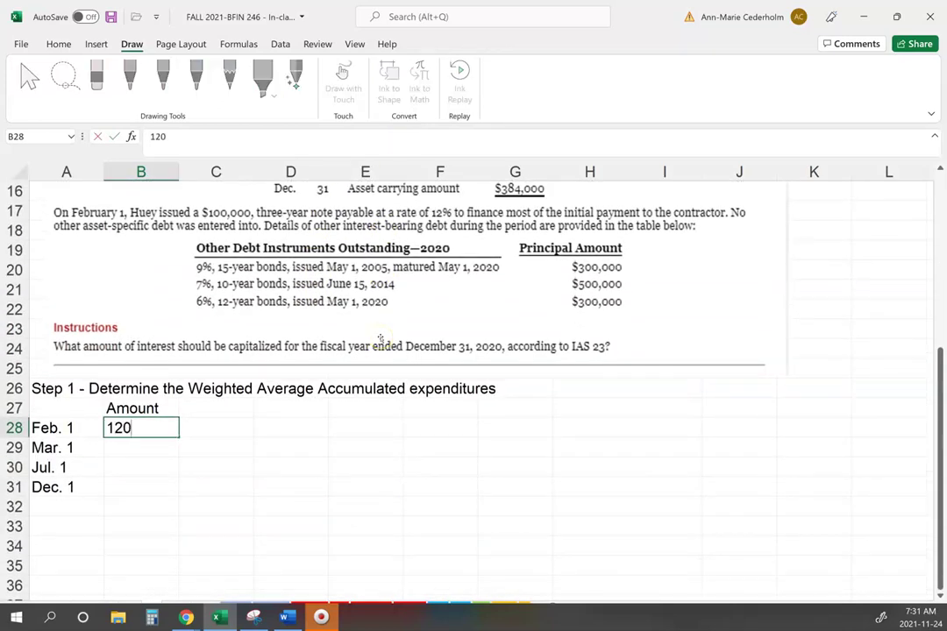
key(Return)
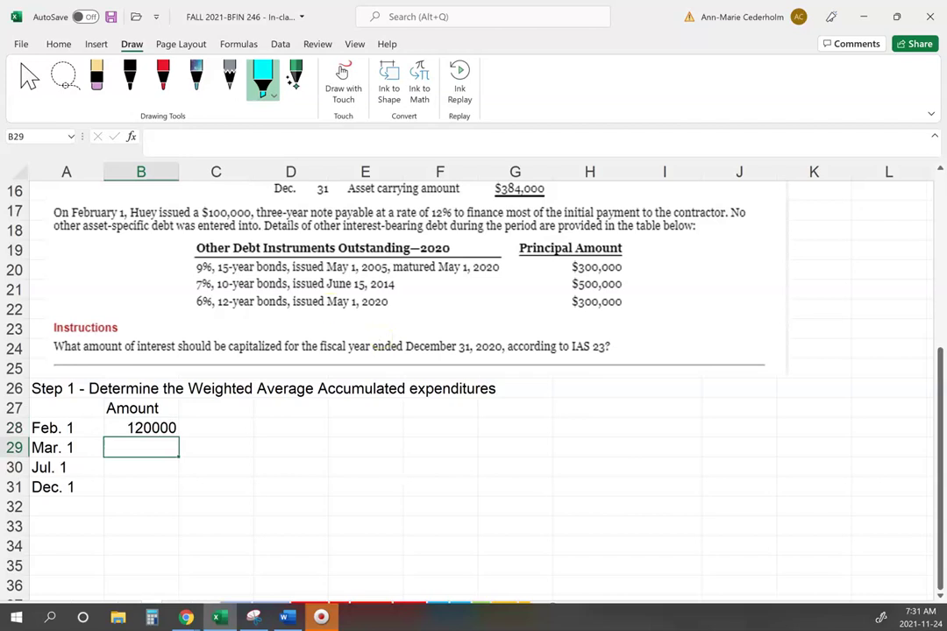
Step: Format 120000 with Comma Style and no decimal places
click(15, 171)
click(54, 40)
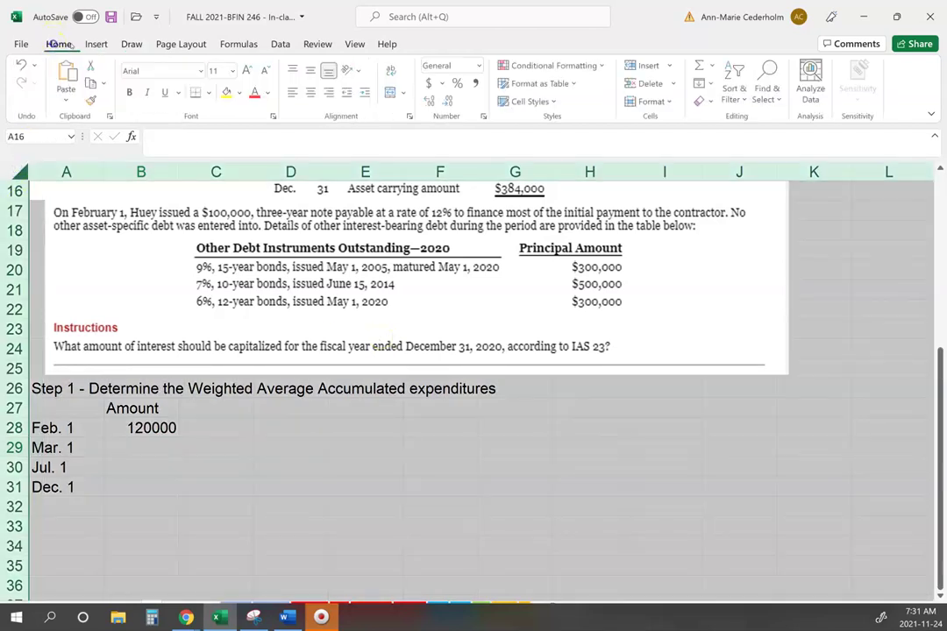
click(473, 83)
click(447, 101)
click(447, 101)
click(162, 453)
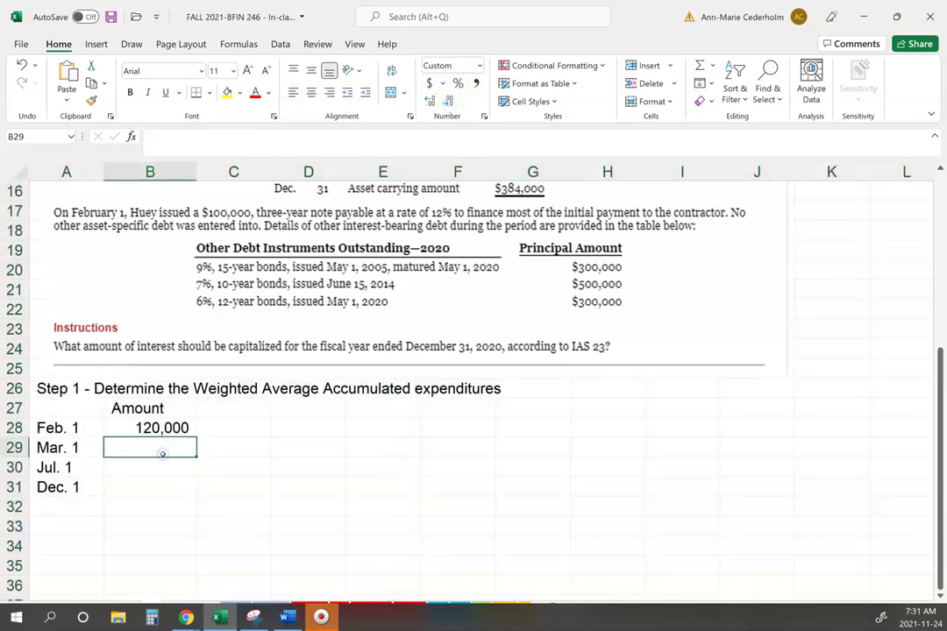
Step: Enter the remaining amounts 24000, 60000 and 180,000 below 120,000
text(124)
key(BackSpace)
key(BackSpace)
key(BackSpace)
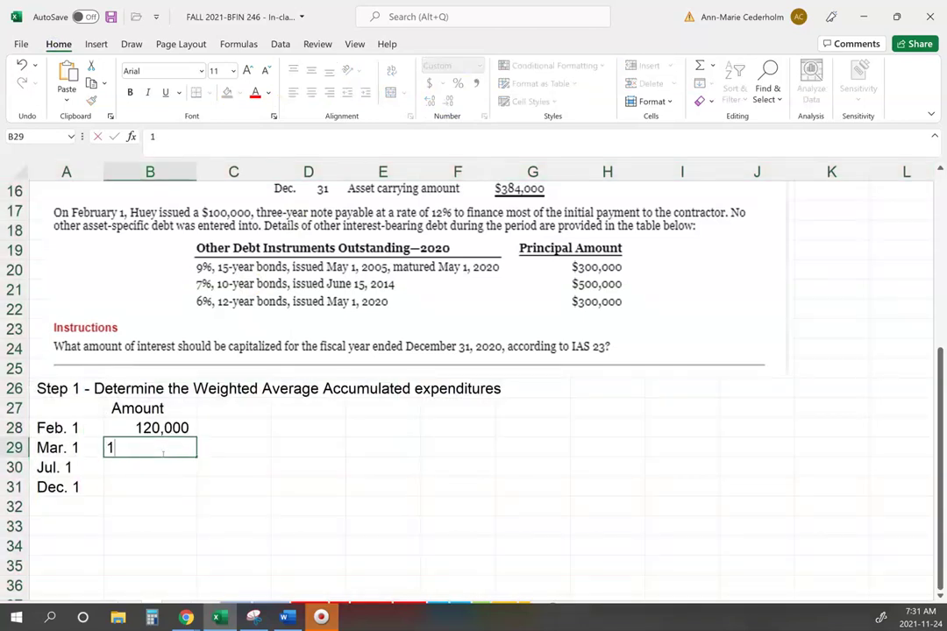
scroll(220, 419, up, 2)
scroll(219, 419, down, 2)
text(24000)
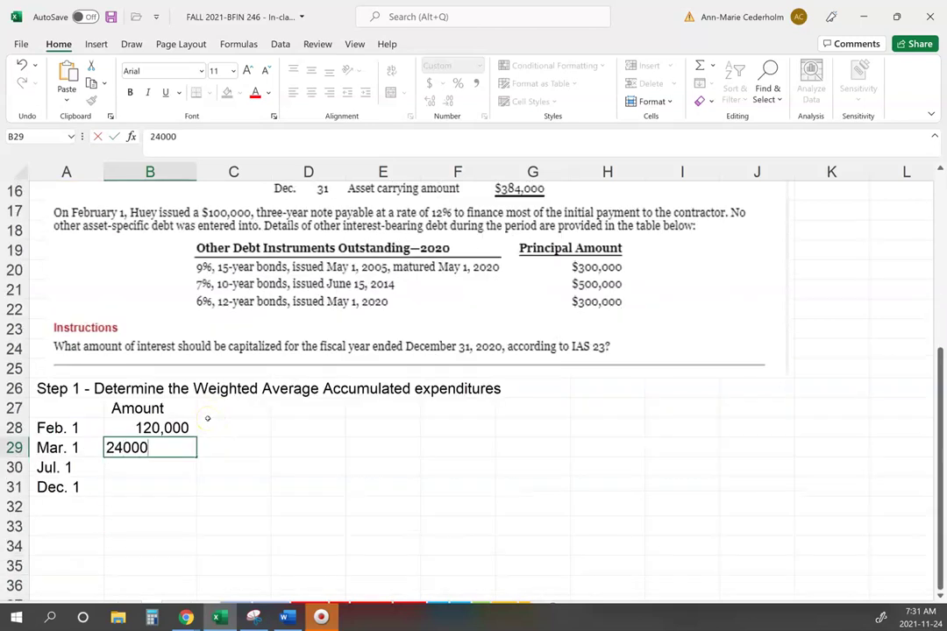
key(Return)
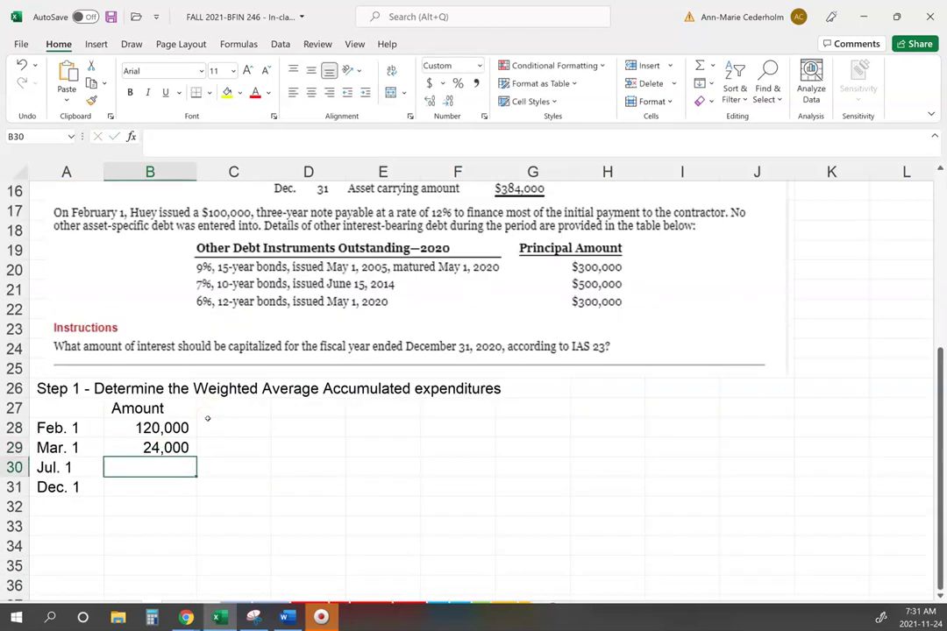
text(60000)
key(Return)
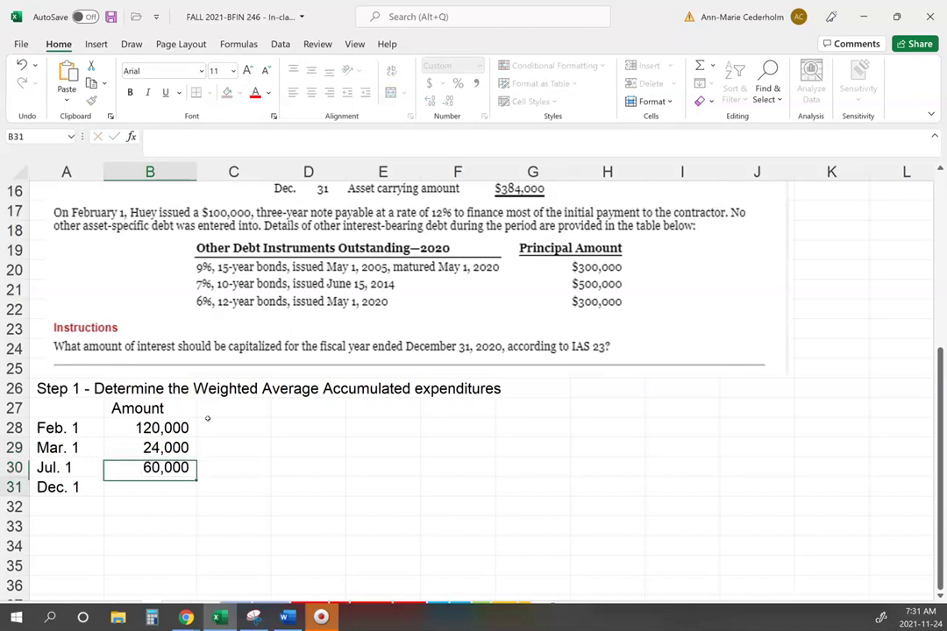
text(180,000)
key(Return)
Step: Total the amounts with =SUM(B28:B31) in B32 and give it a bottom double border
click(131, 487)
click(165, 507)
text(=sum()
drag(165, 488, 164, 428)
text())
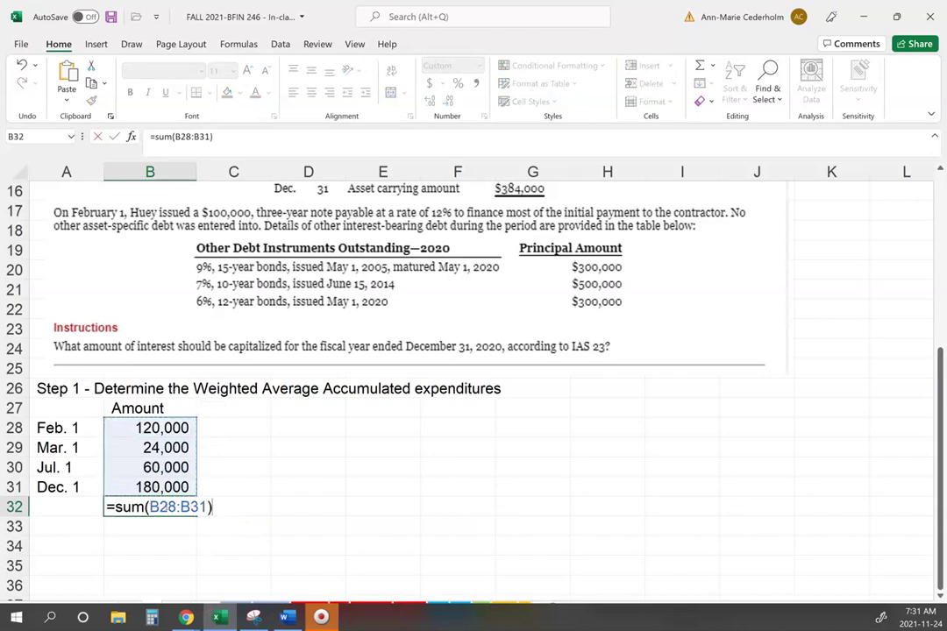
key(Return)
key(Up)
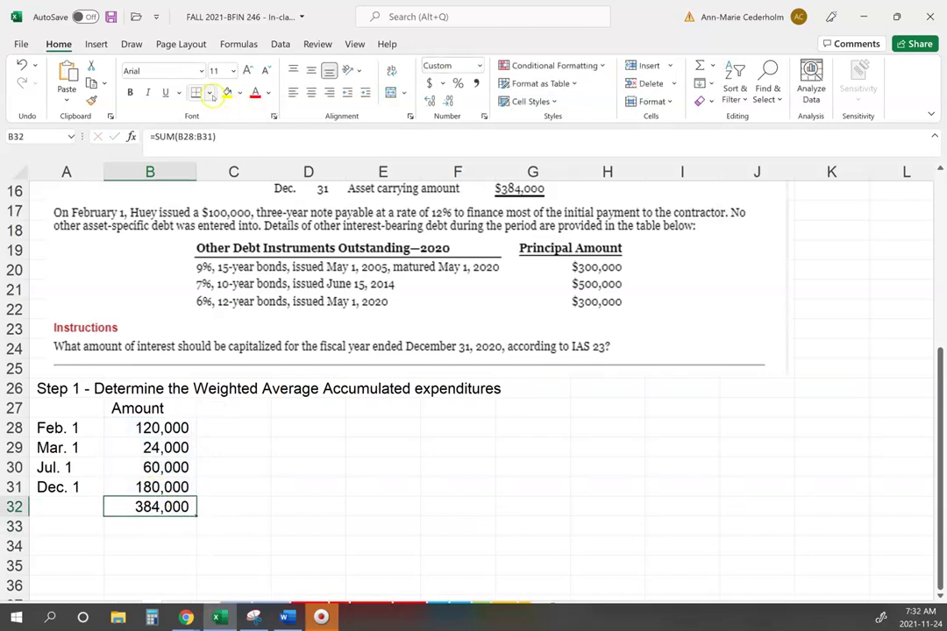
click(210, 93)
click(222, 298)
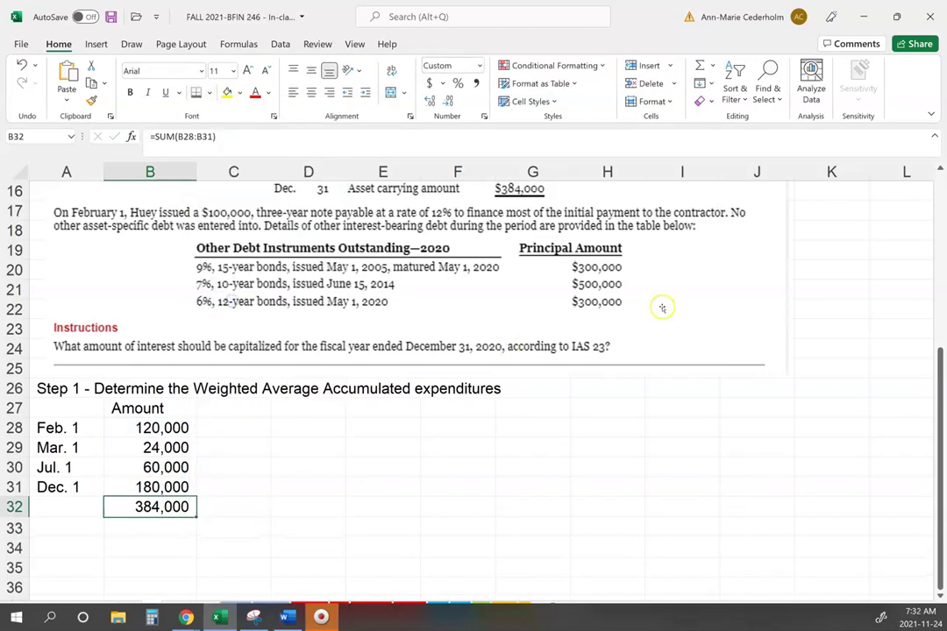
scroll(649, 303, up, 2)
scroll(498, 362, down, 2)
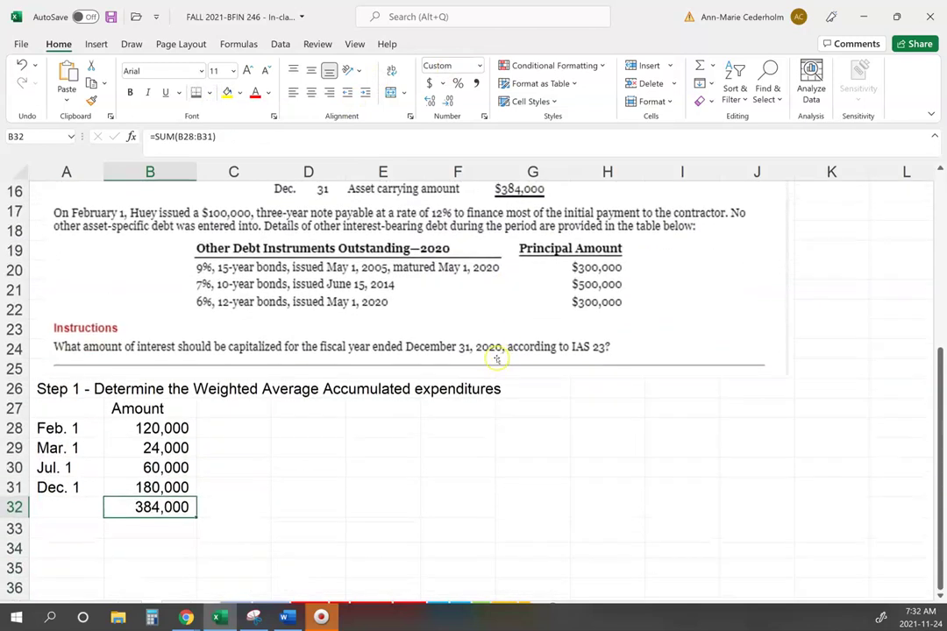
scroll(496, 359, down, 1)
Step: Add a two-line 'Capitalization Period' header in column C, inserting a row above Feb. 1
click(235, 366)
click(239, 349)
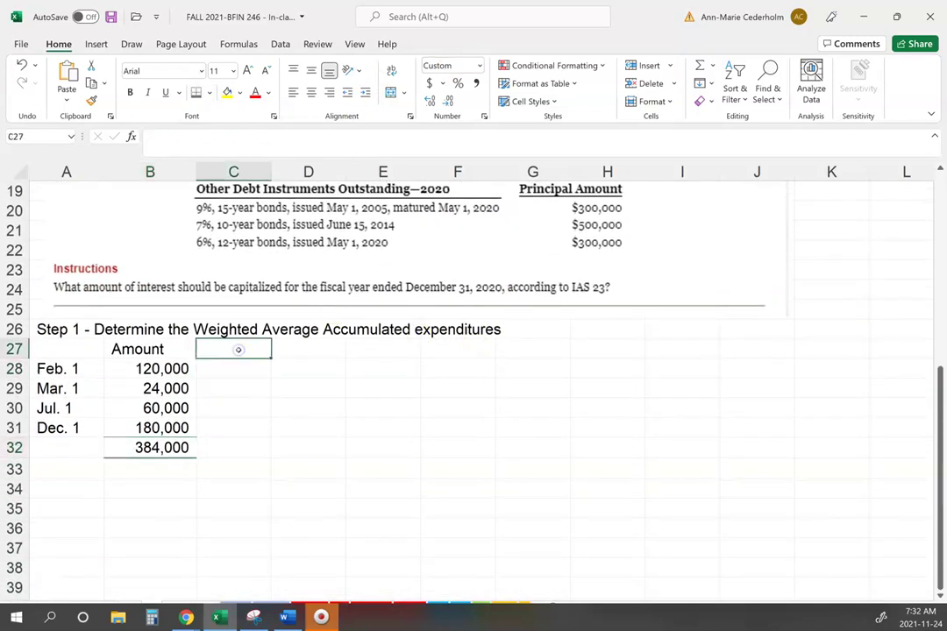
text(Capi)
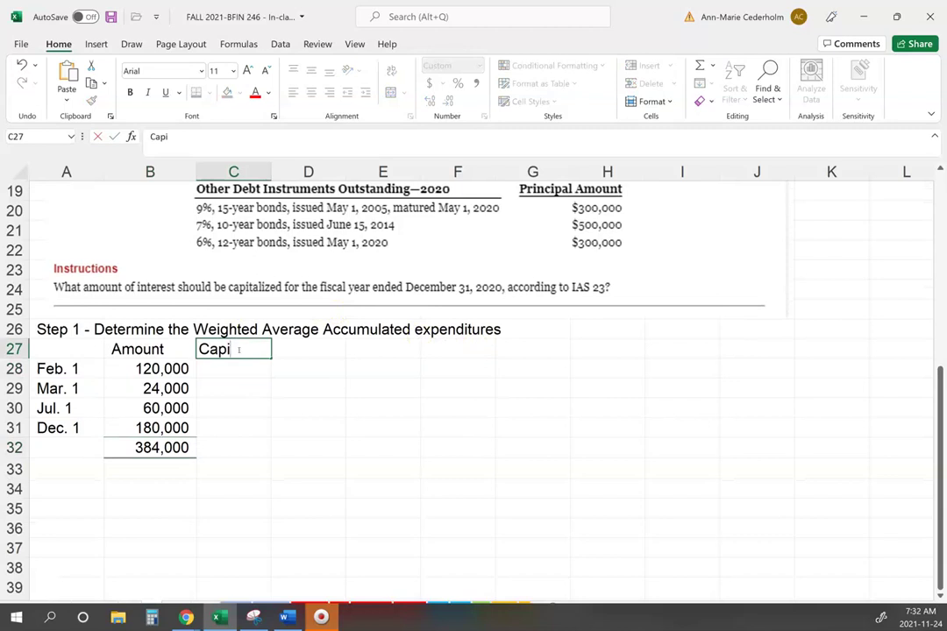
text(l)
key(BackSpace)
text(t)
key(BackSpace)
text(talization)
key(Return)
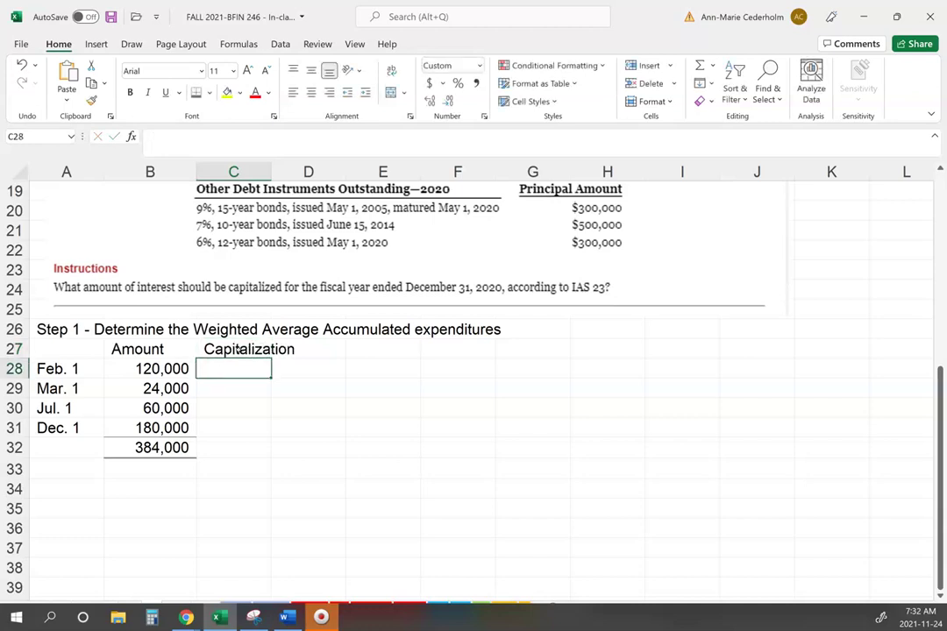
right_click(20, 369)
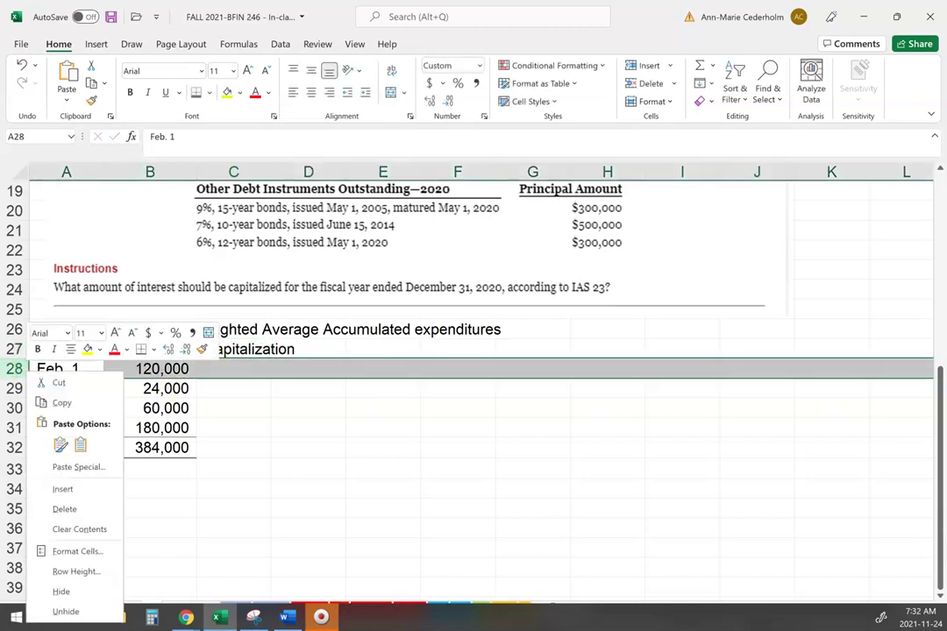
click(83, 490)
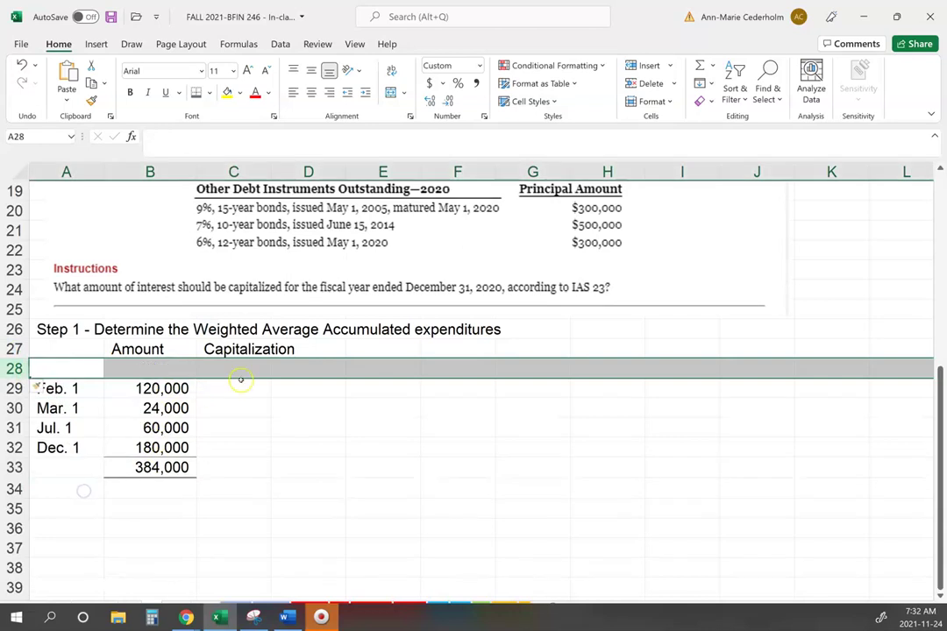
click(241, 369)
text(Per)
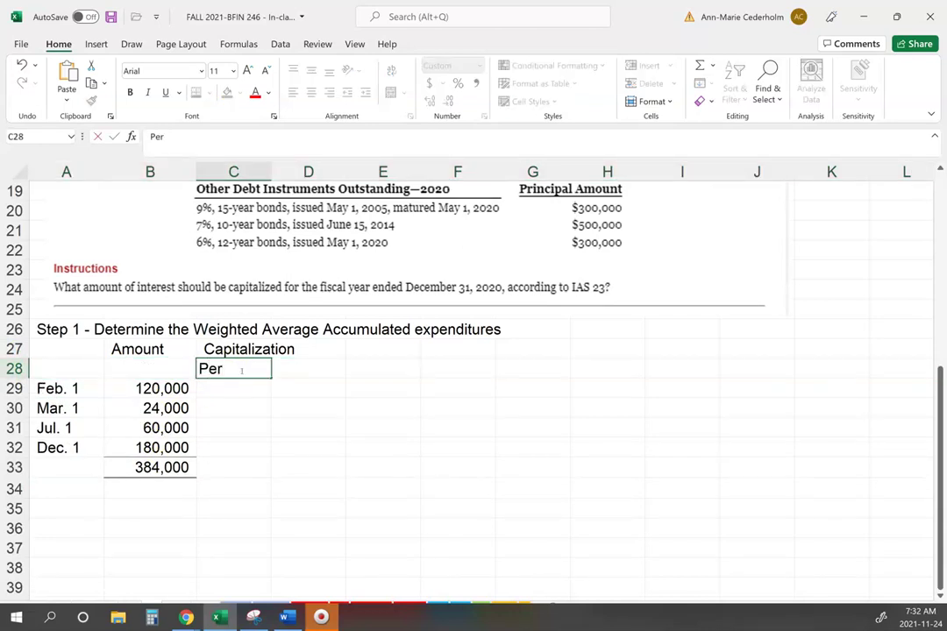
text(iod)
key(Return)
Step: Enter the periods '11/12, '10/12, '6/12 and '1/12 as text beside the four dates
text(')
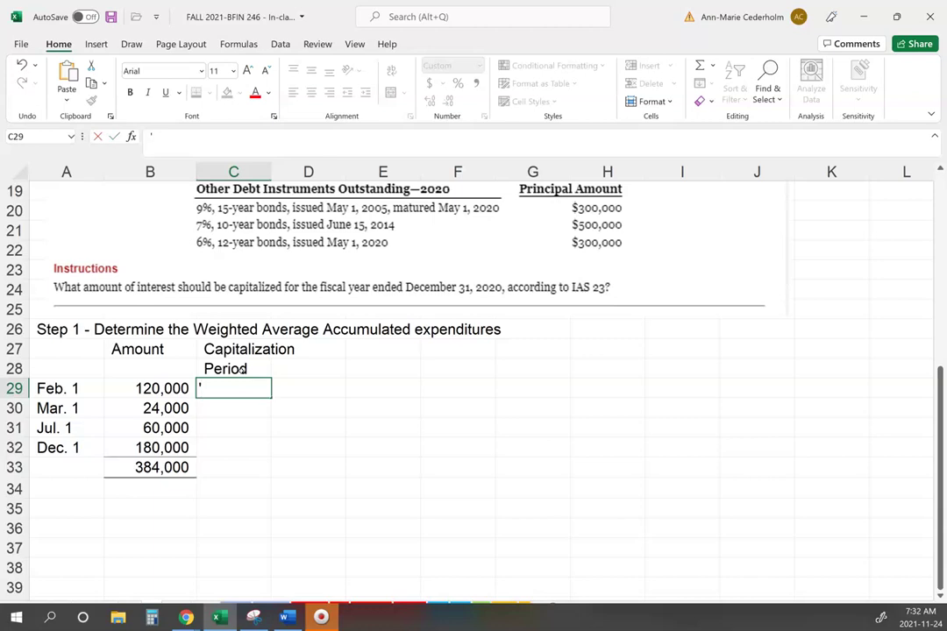
text(11/12)
key(Return)
key(Up)
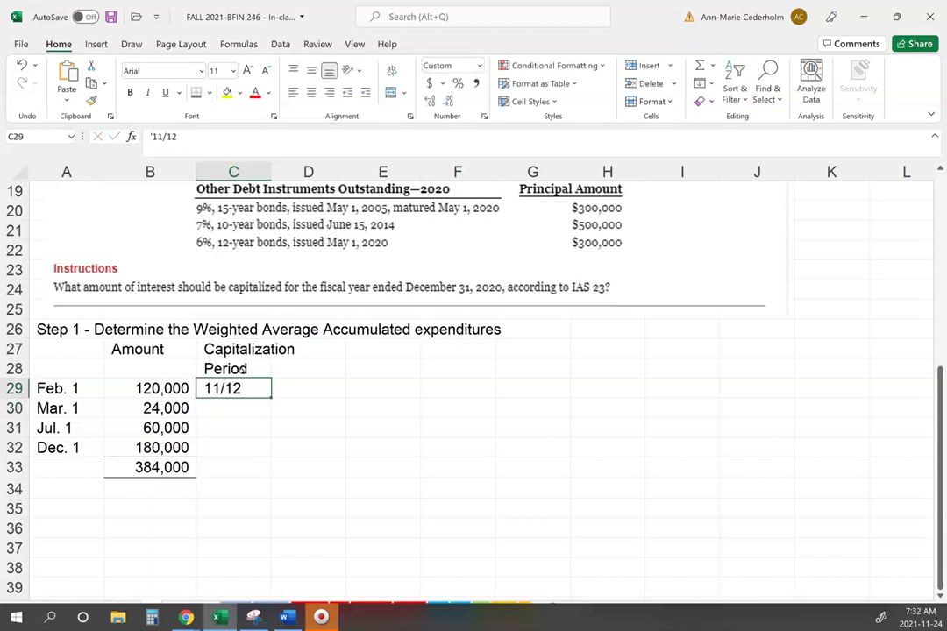
key(Down)
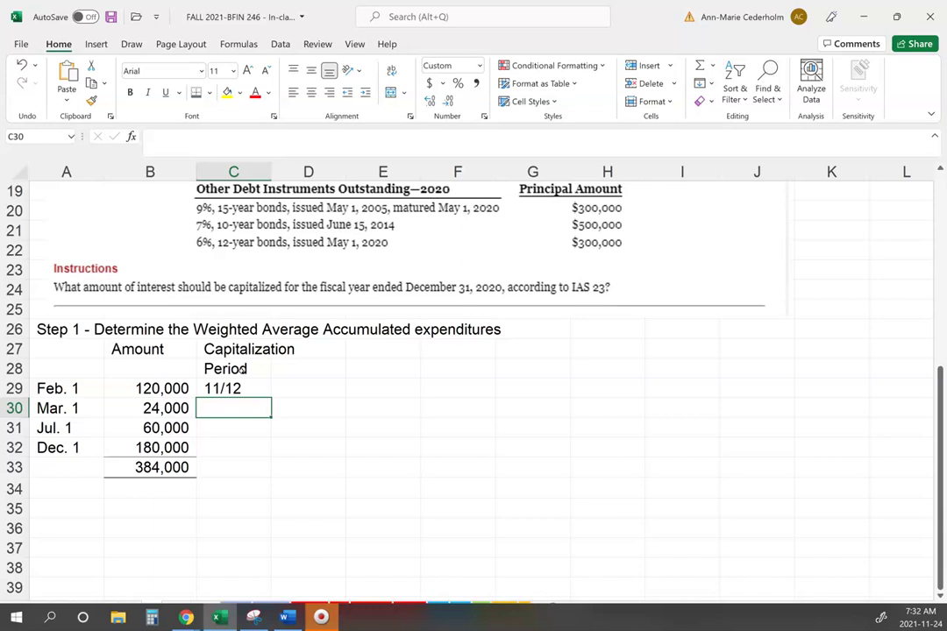
text('10/12)
key(Return)
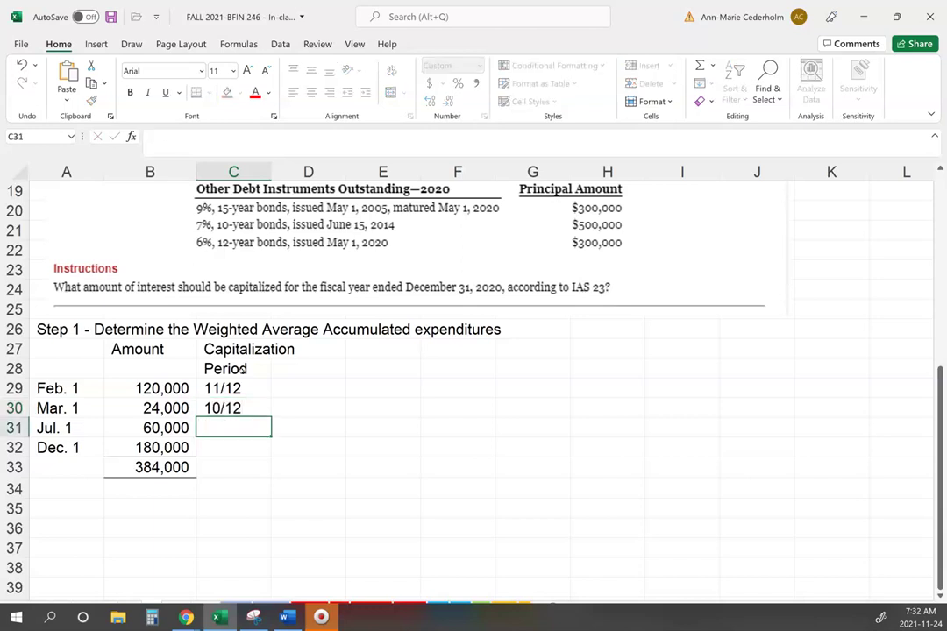
text(')
text(6/12)
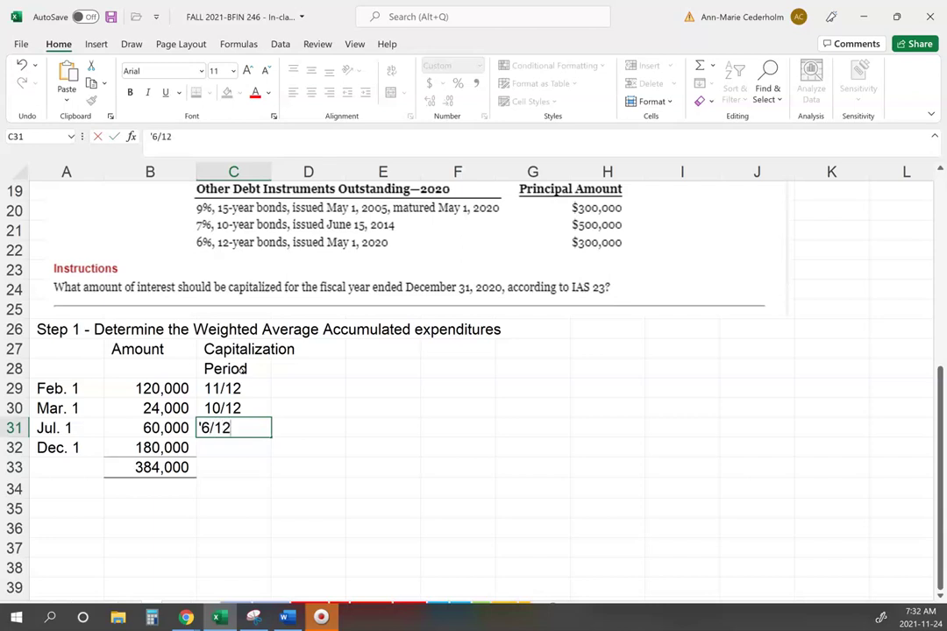
key(Return)
text('1/12)
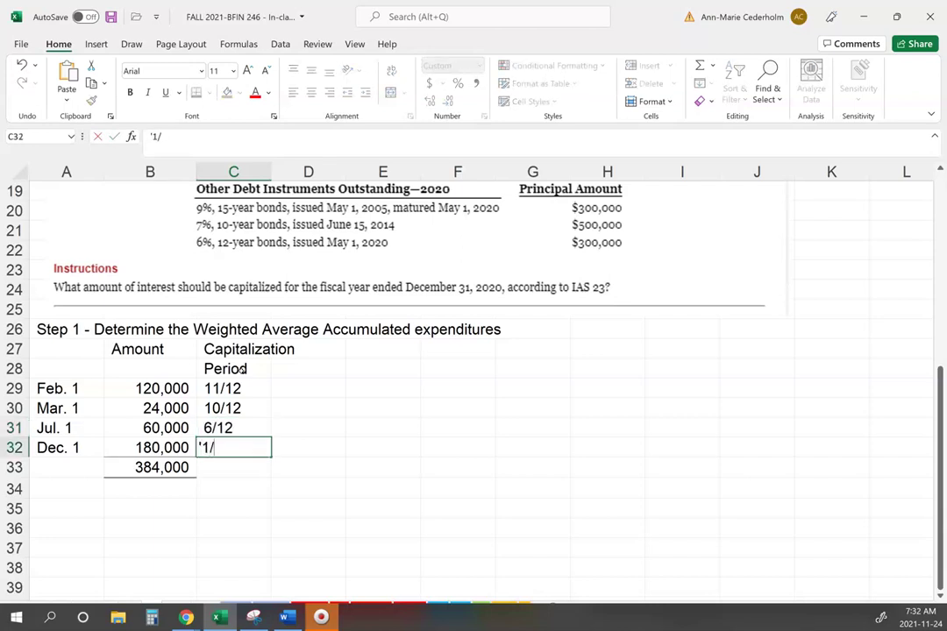
key(Return)
key(Up)
key(Up)
key(Up)
key(Up)
key(Up)
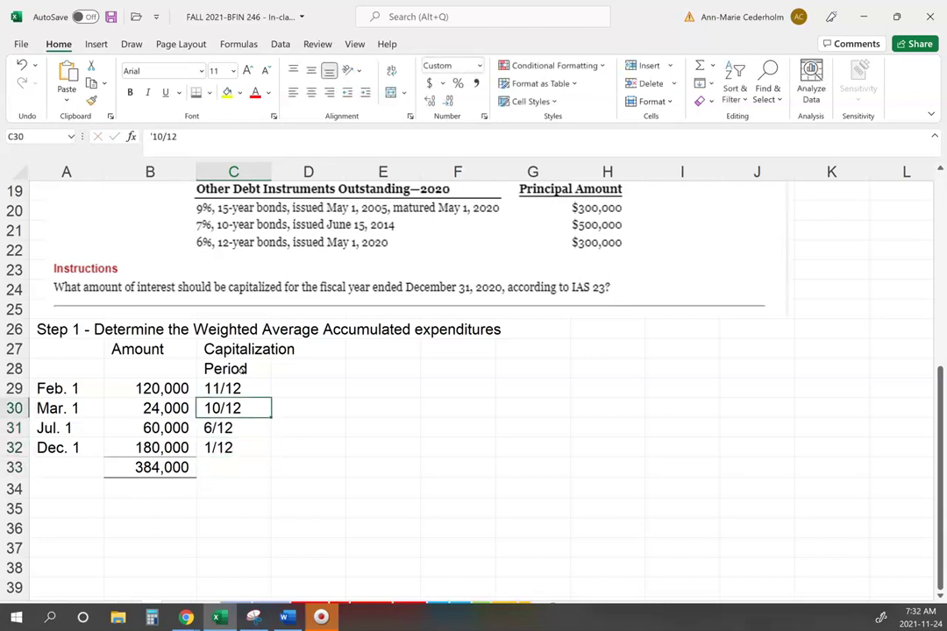
Step: Add a 'WA' header in D27 and make headers B27:D28 bold and centred
mouse_move(307, 172)
mouse_down()
mouse_move(274, 172)
mouse_move(301, 172)
mouse_up()
click(377, 448)
click(344, 392)
click(342, 363)
double_click(344, 357)
text(WA)
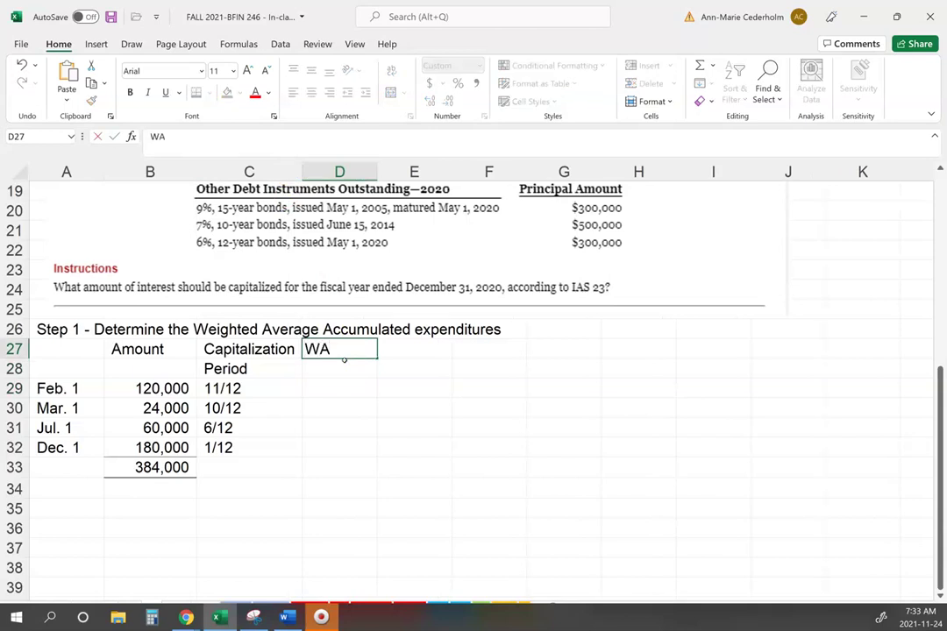
key(ctrl+Return)
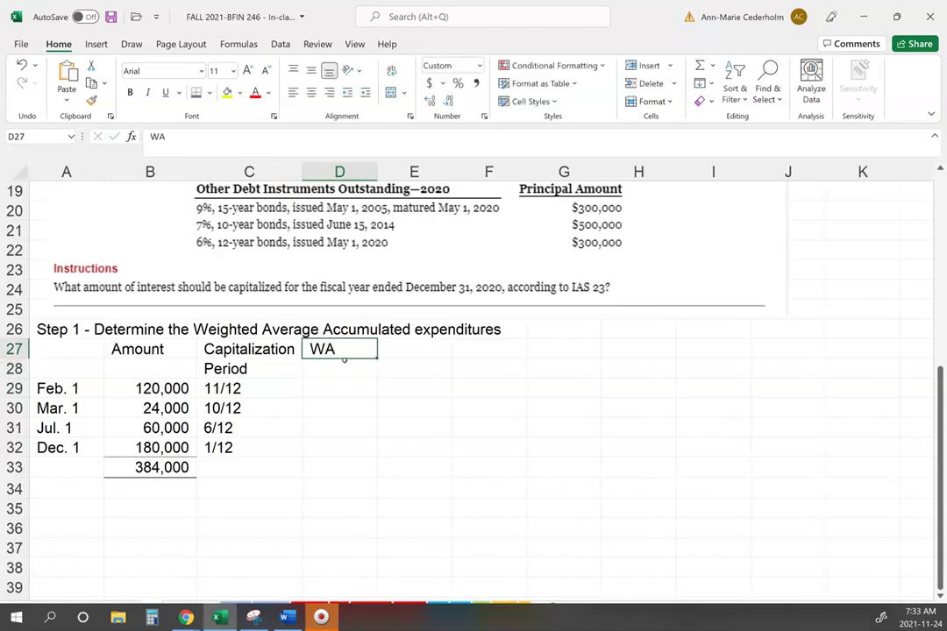
drag(131, 350, 343, 359)
key(ctrl+b)
key(alt+h)
key(a)
key(c)
Step: Compute weighted amounts in D29:D32 using 11/12, 10/12, 6/12 and 1/12 multipliers
click(325, 390)
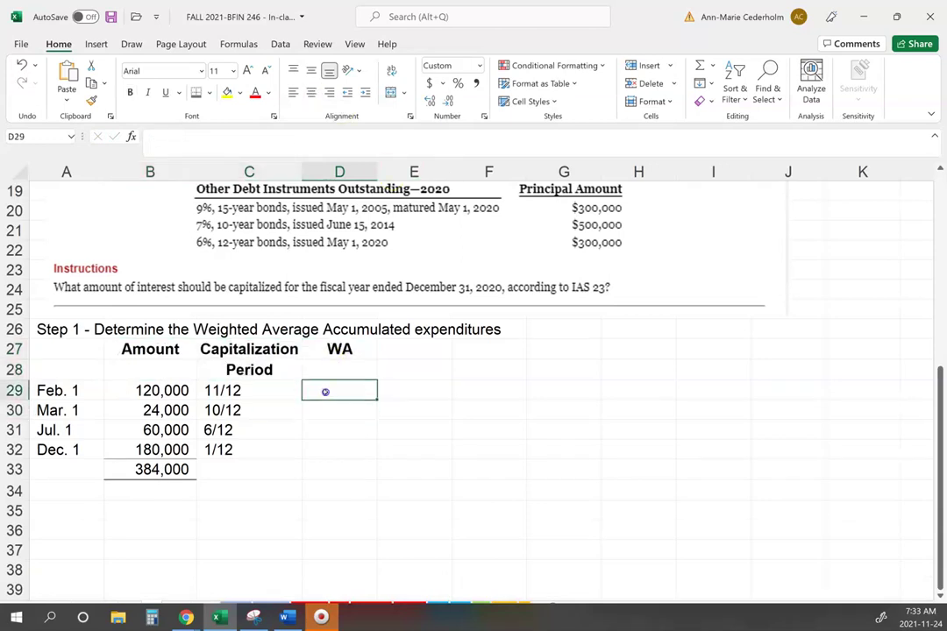
text(=)
key(Left)
key(Left)
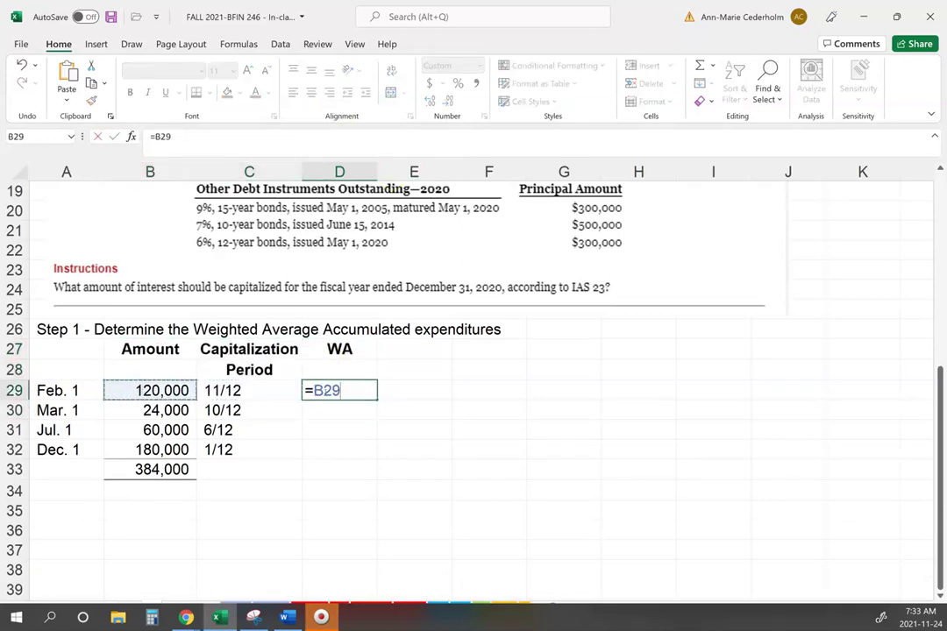
text(*11/12)
key(Return)
click(322, 391)
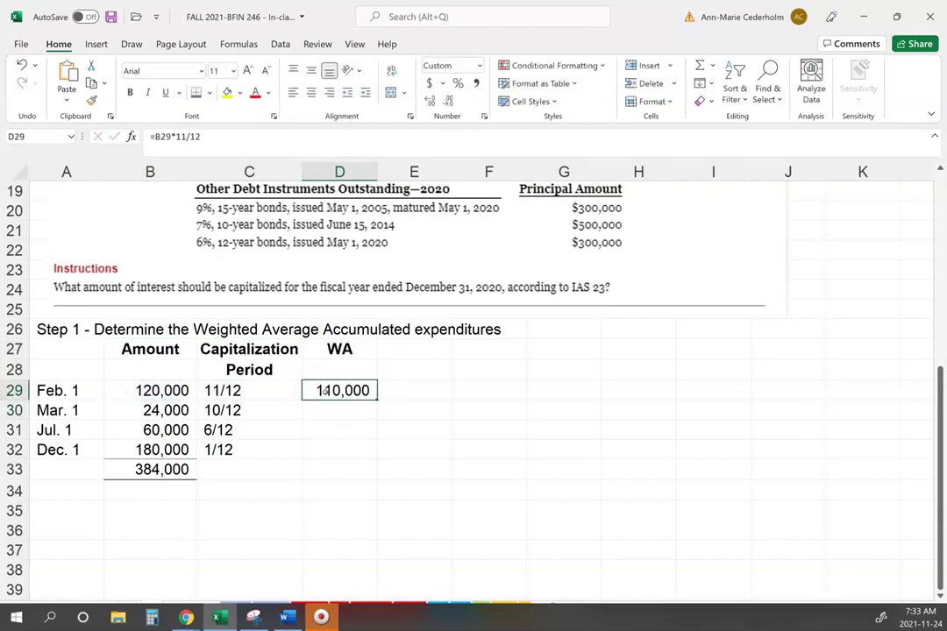
key(Return)
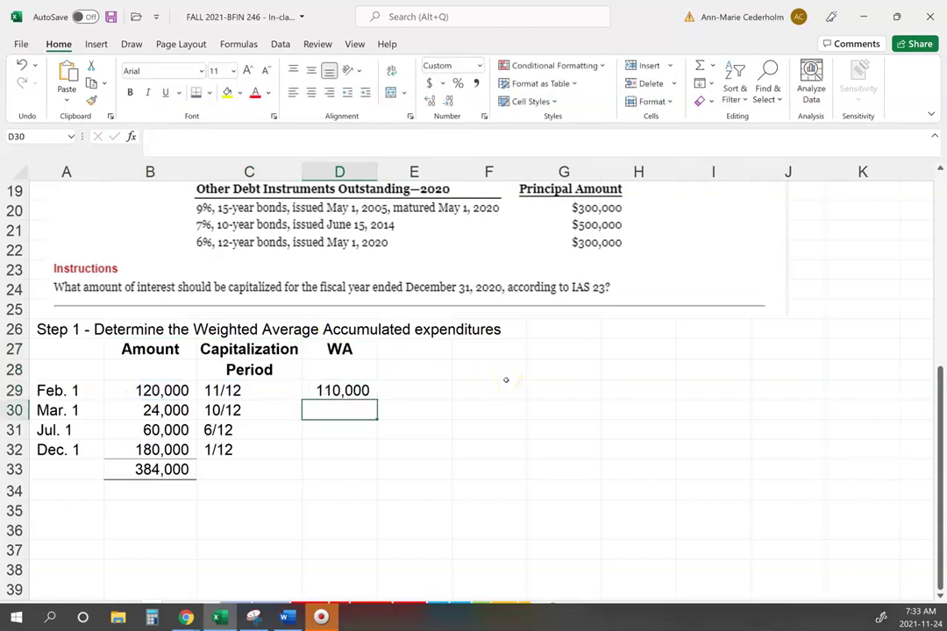
text(=24000)
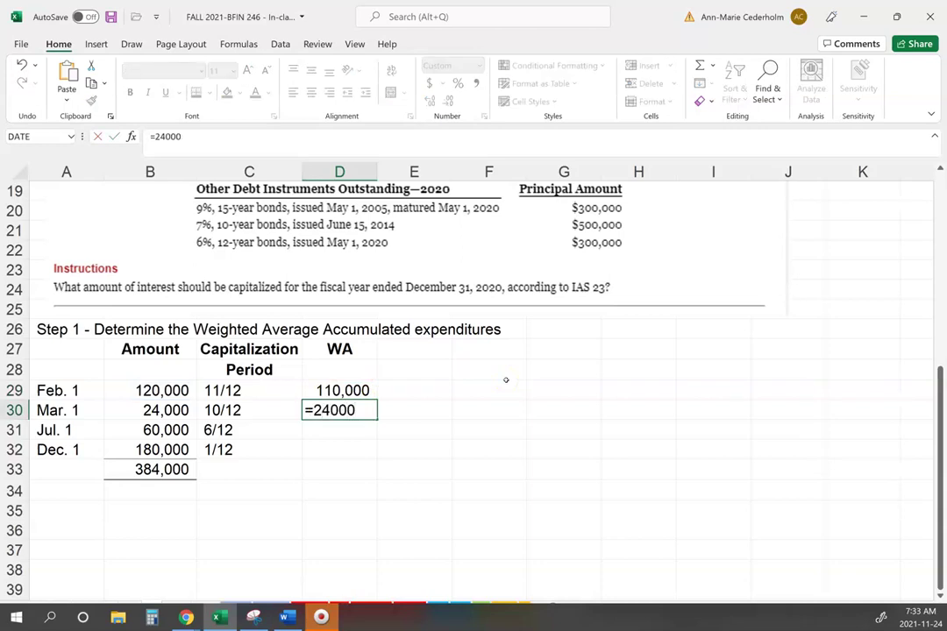
text(*10/12)
key(Return)
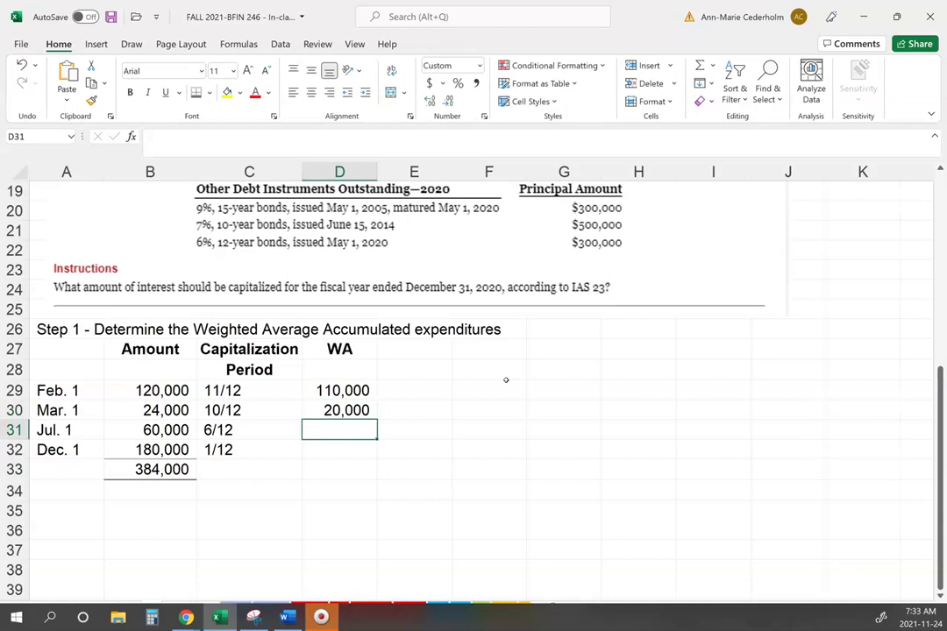
text(=)
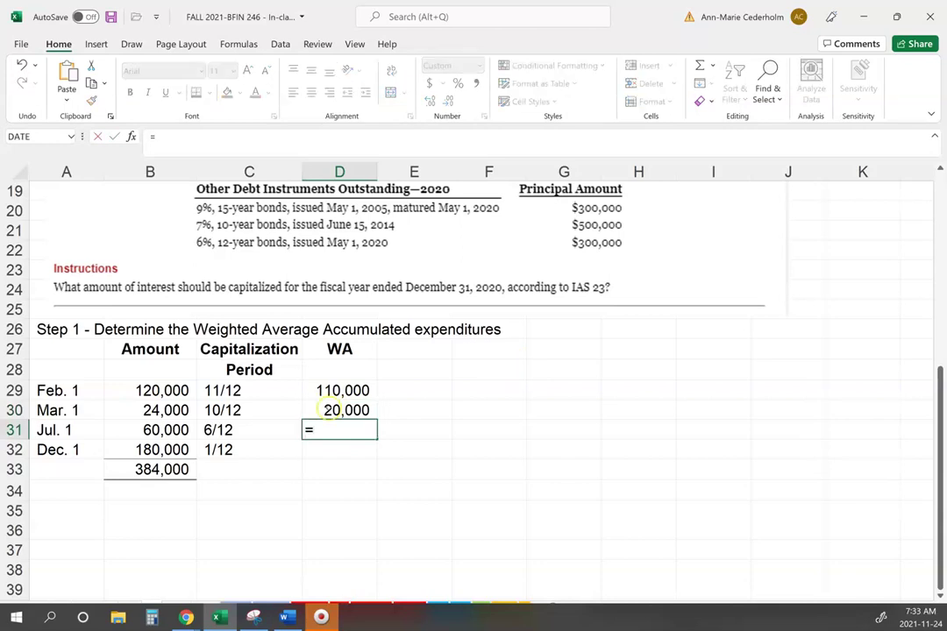
click(185, 430)
text(*6/12)
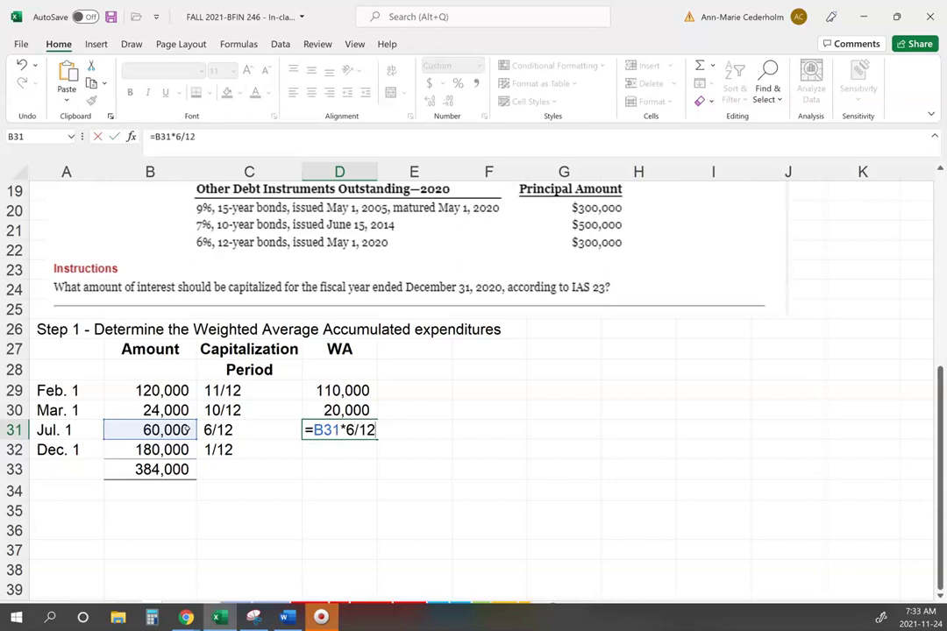
key(Return)
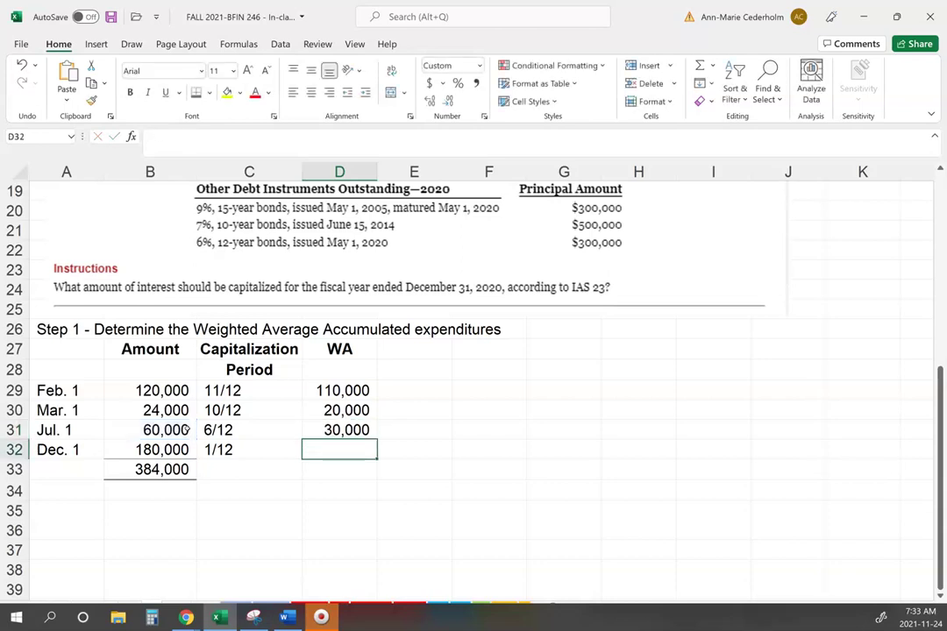
text(=)
key(Left)
key(Left)
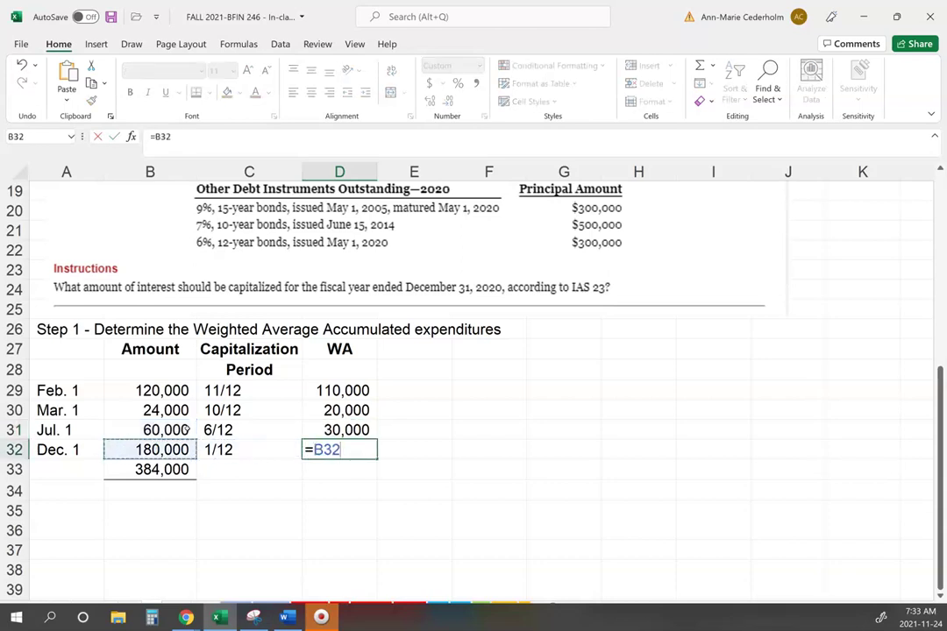
text(*1/12)
key(Return)
key(Up)
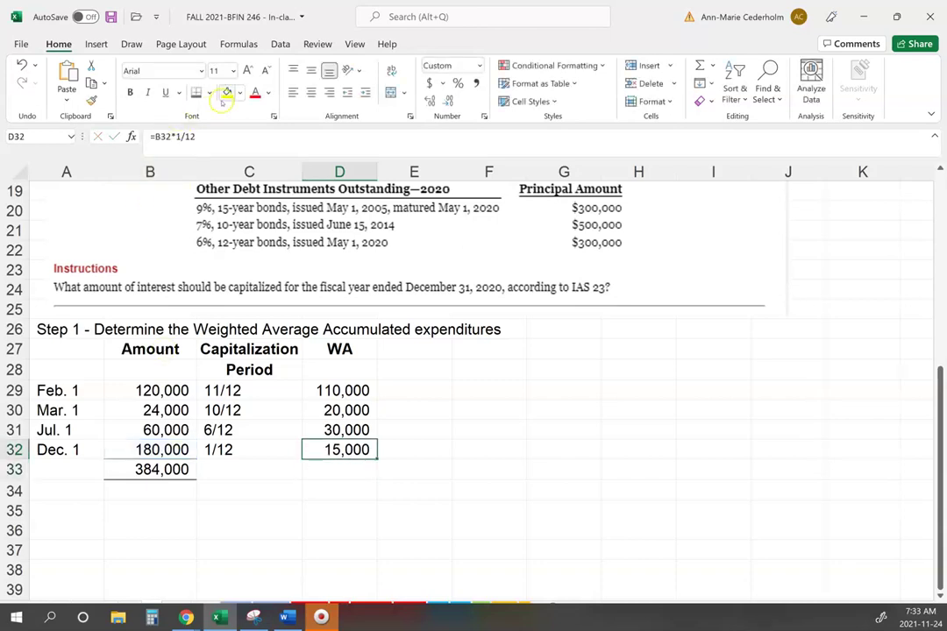
Step: Add a bottom border under D32 and total D29:D32 with =SUM in D33
click(212, 93)
click(221, 136)
click(434, 506)
click(353, 473)
text(=sum()
drag(351, 449, 346, 391)
text())
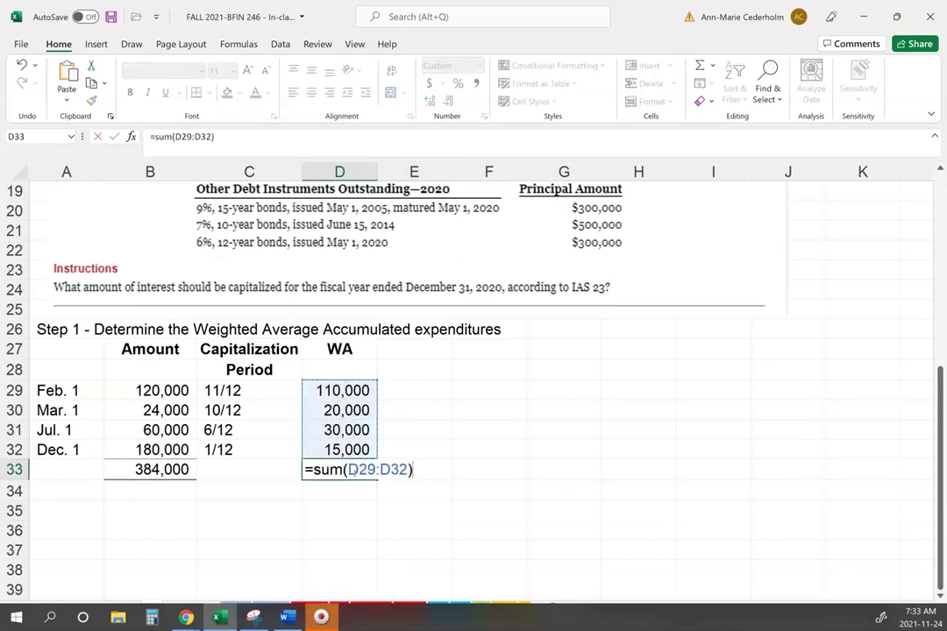
key(Return)
Step: Give the 175,000 WA total a bottom double border
click(349, 471)
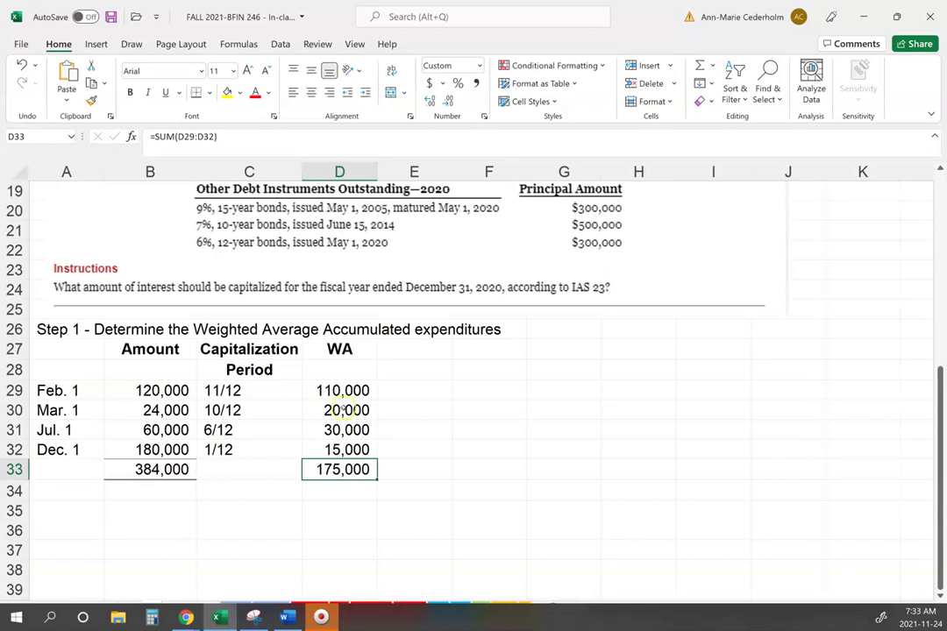
click(209, 93)
click(228, 298)
click(568, 493)
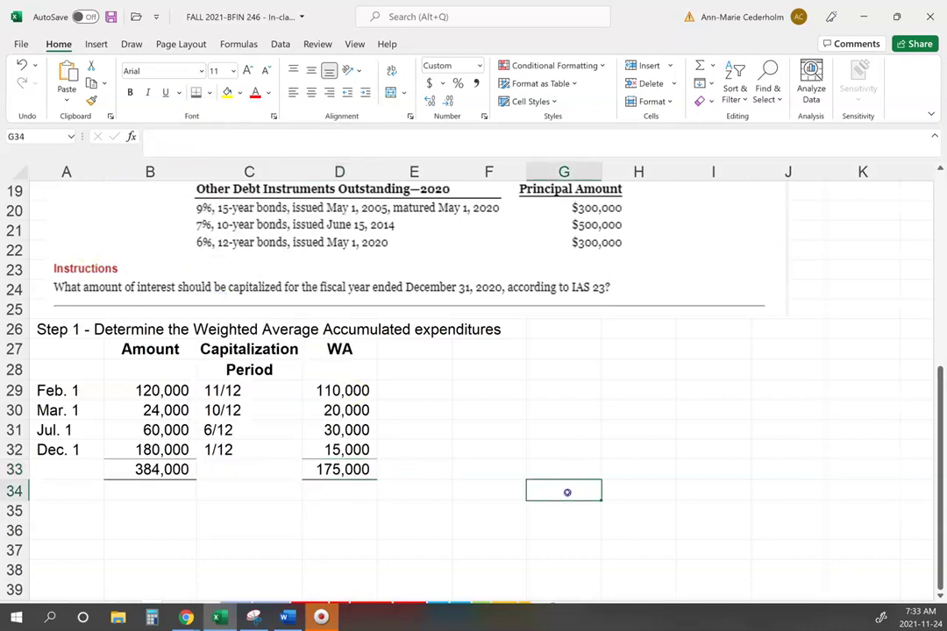
click(420, 492)
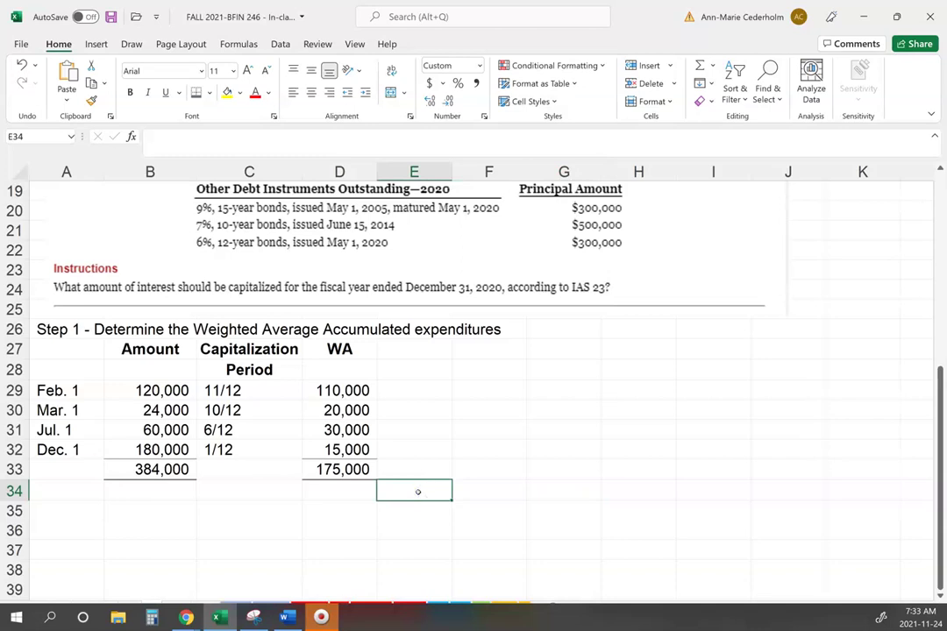
Step: Enter 'Step 2 - Determining the avoidable borrowing costs on the asset specific debt.' in A35
click(73, 506)
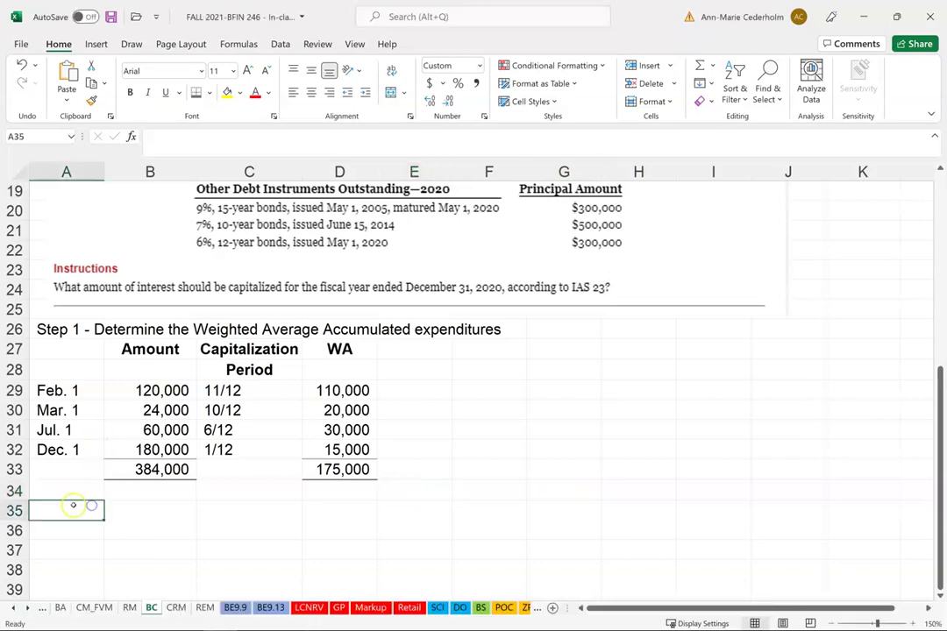
text(Step 2 -)
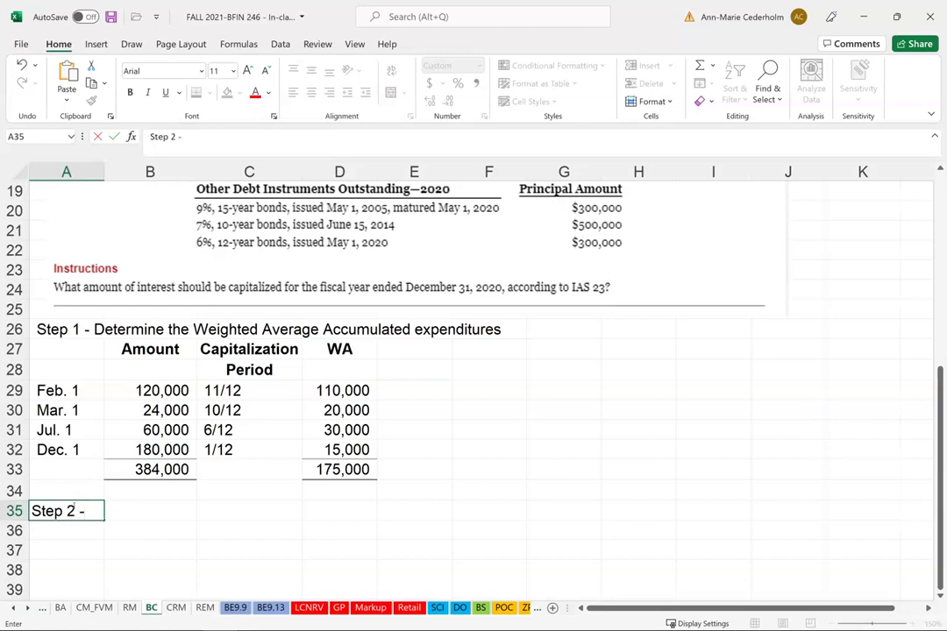
text( Determin)
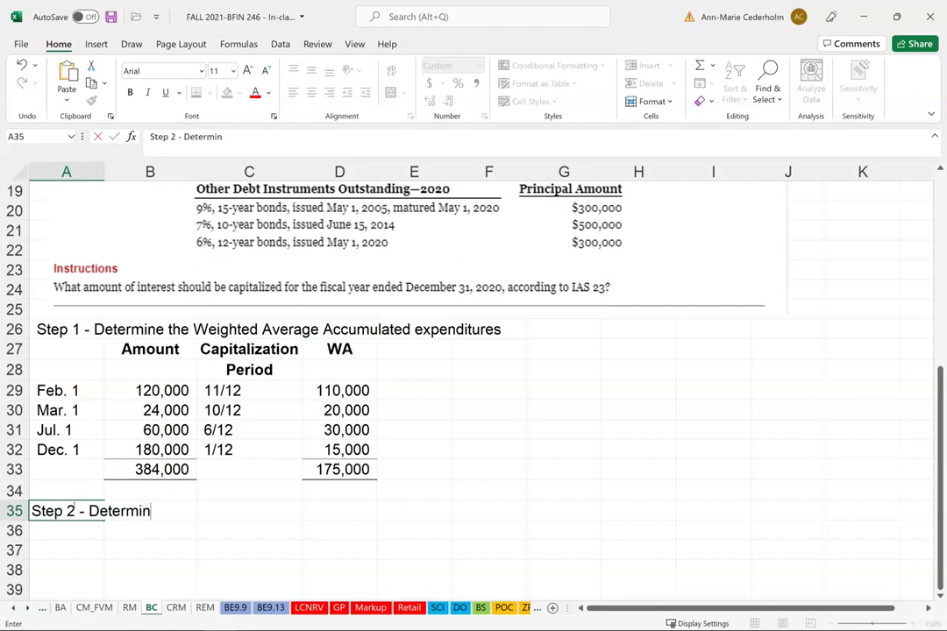
text(ing the avai)
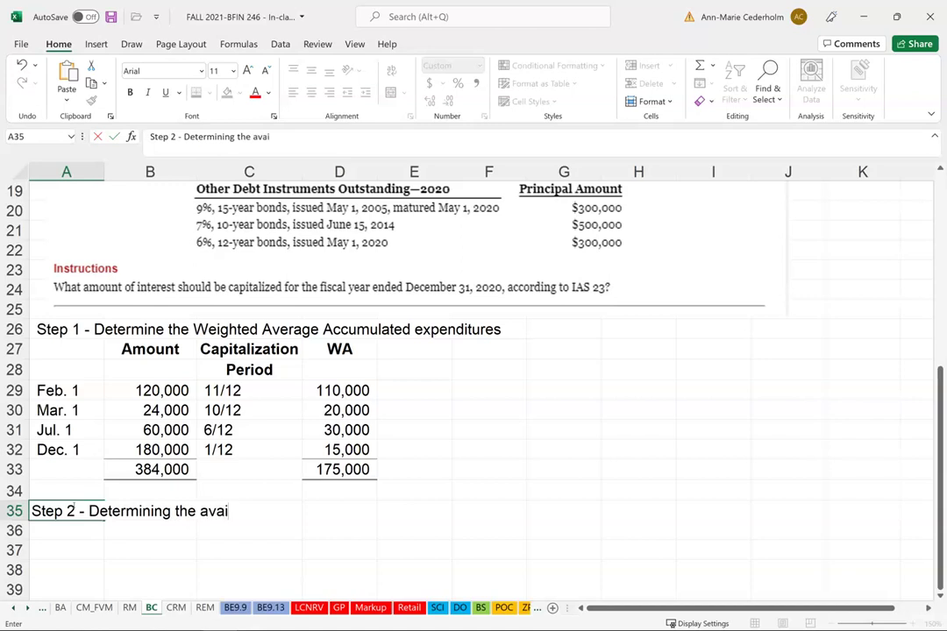
key(BackSpace)
key(BackSpace)
text(oidable borrowing costs on the )
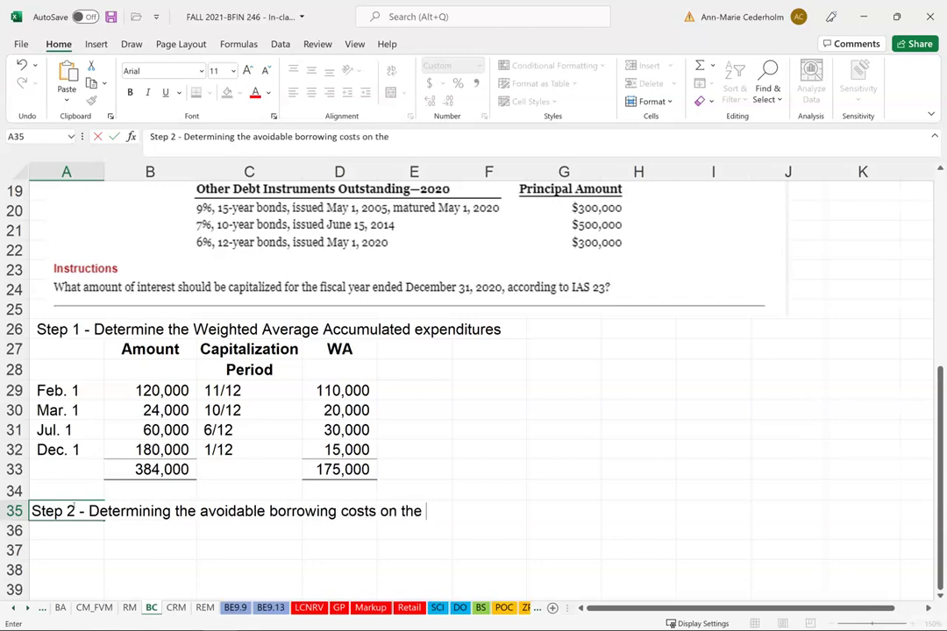
text(asset spec)
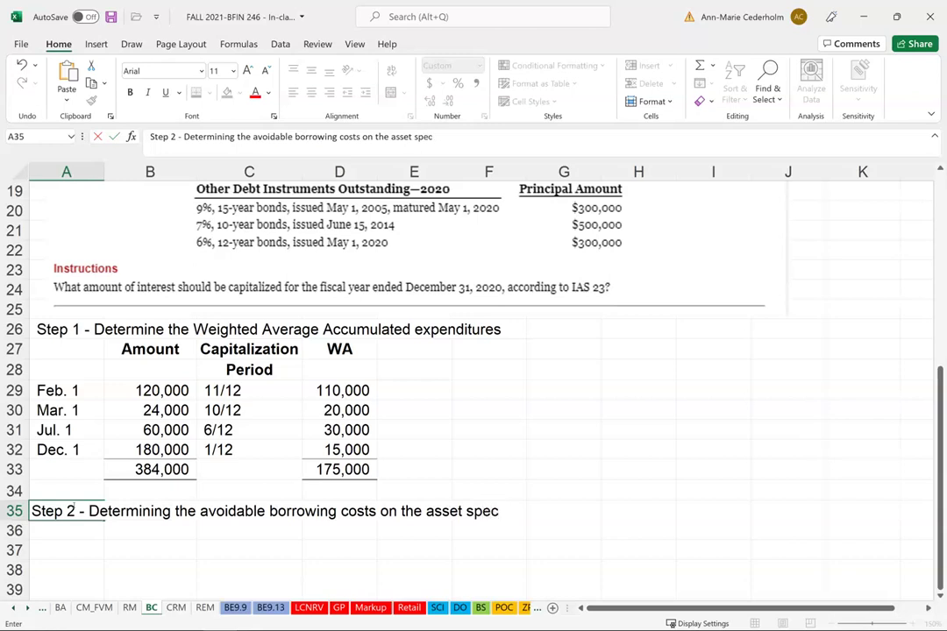
text(ific debt)
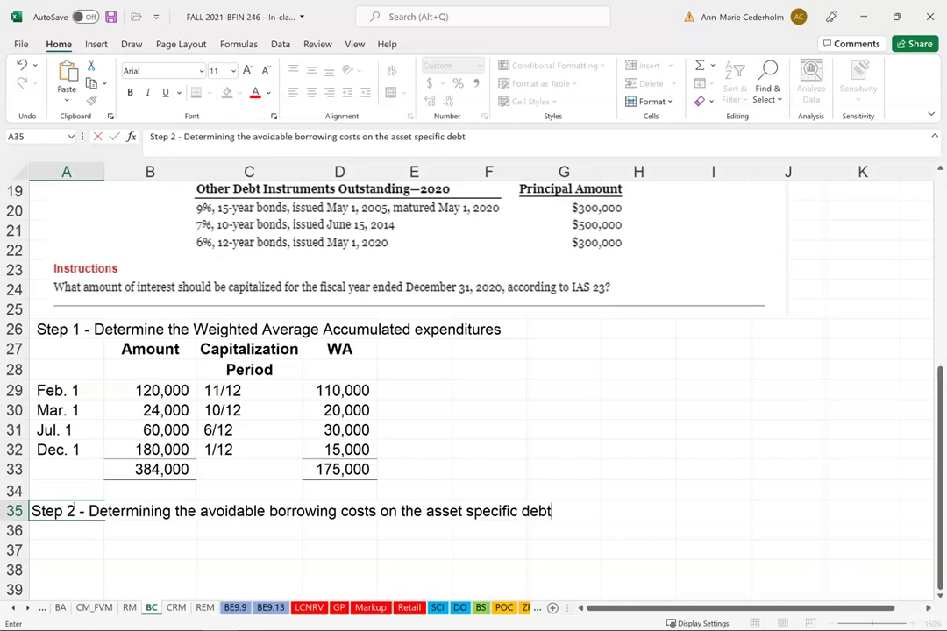
text(.)
key(Return)
click(75, 506)
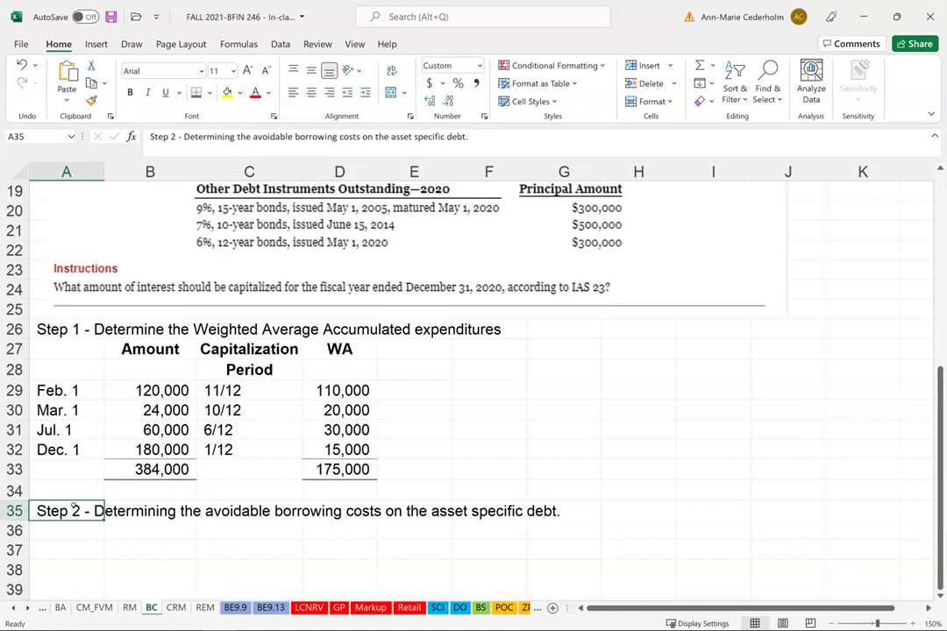
Step: Select the highlighter pen on the Draw tab and set its colour to yellow
scroll(144, 495, up, 2)
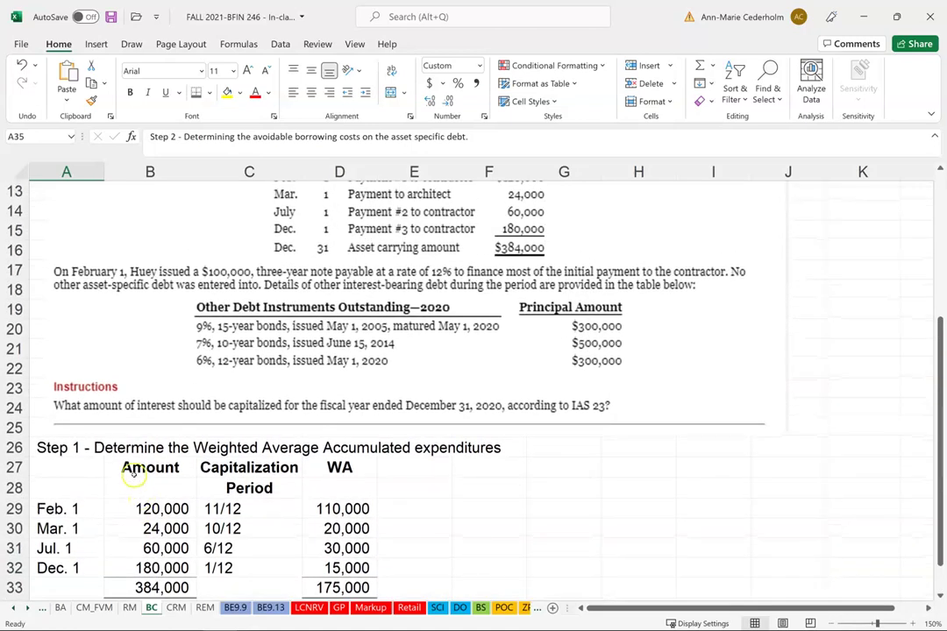
click(132, 44)
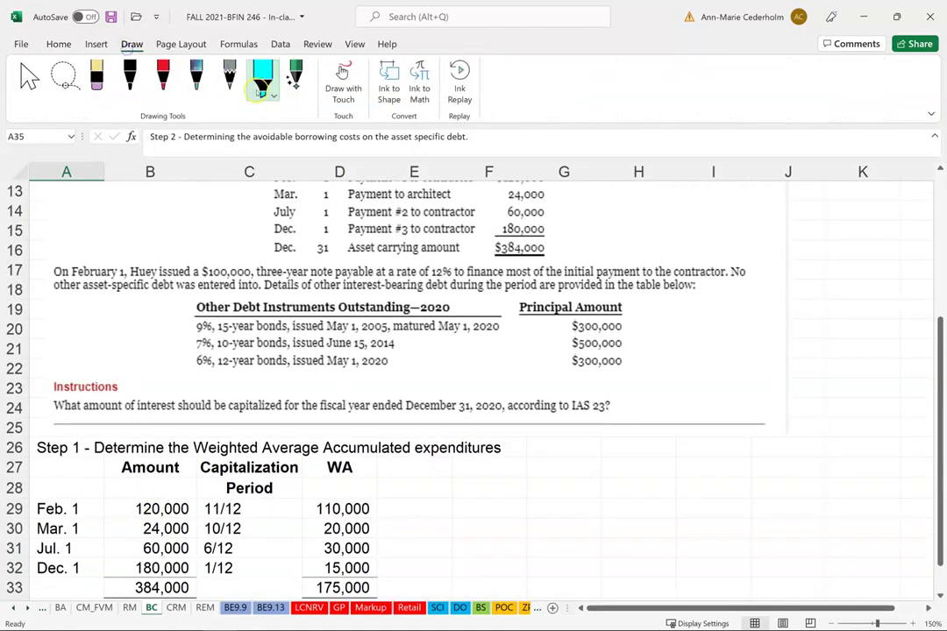
click(265, 87)
click(285, 210)
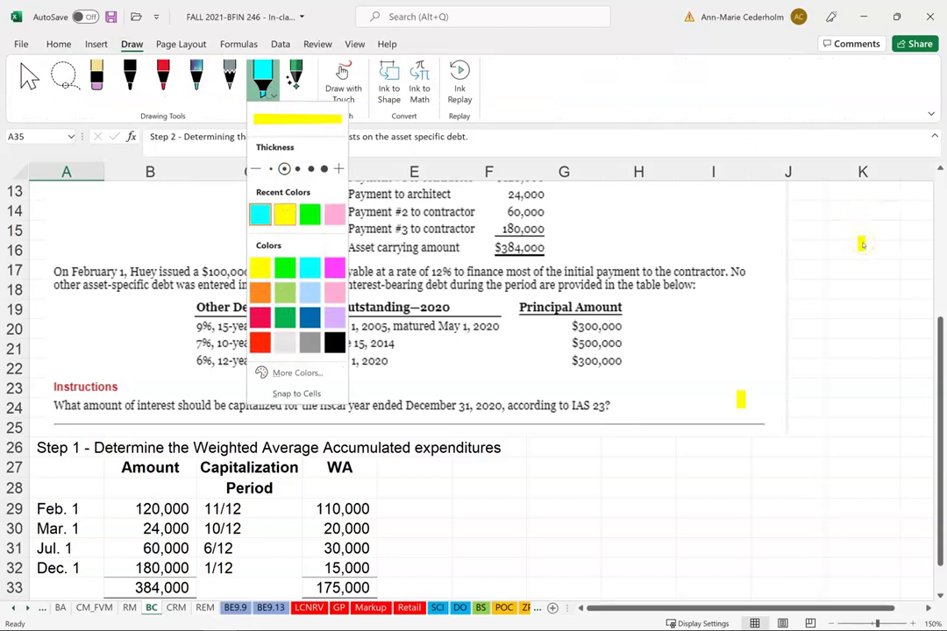
click(215, 223)
click(215, 222)
Step: Highlight the rows 17–18 sentence about the February 1 $100,000 three-year 12% note
drag(55, 273, 769, 272)
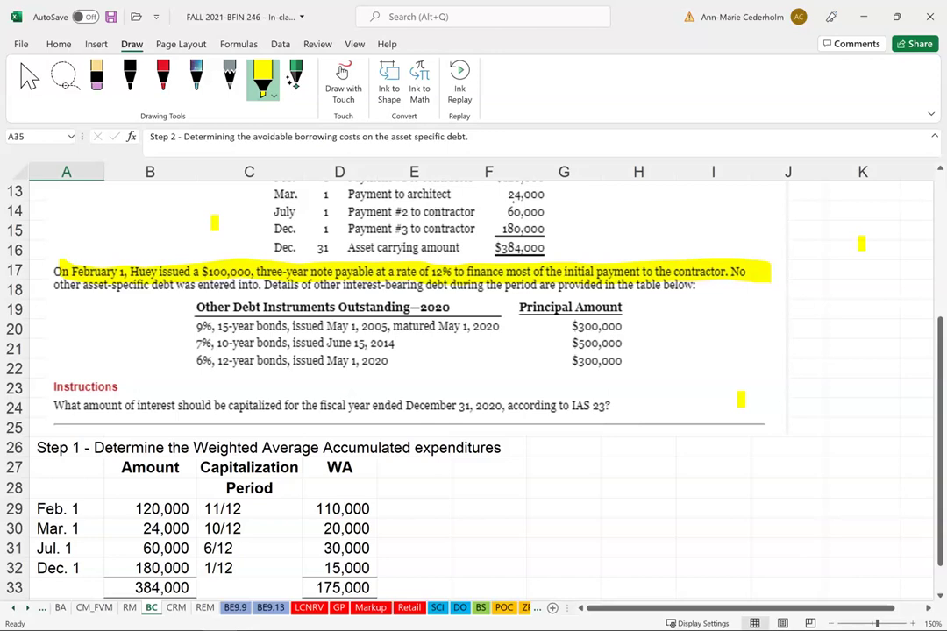
drag(54, 284, 261, 285)
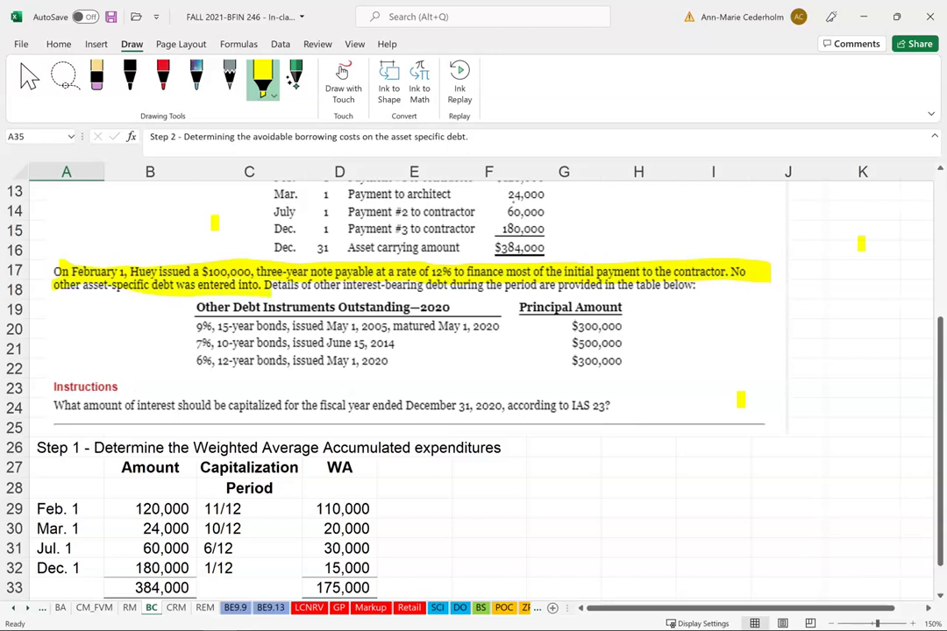
drag(63, 281, 49, 293)
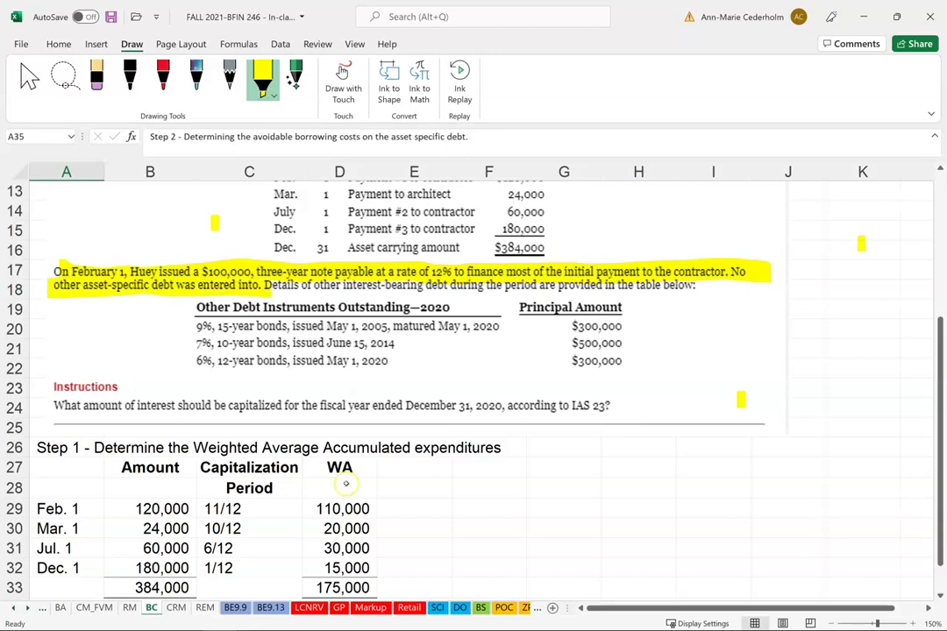
click(414, 529)
scroll(438, 519, down, 2)
scroll(439, 518, down, 2)
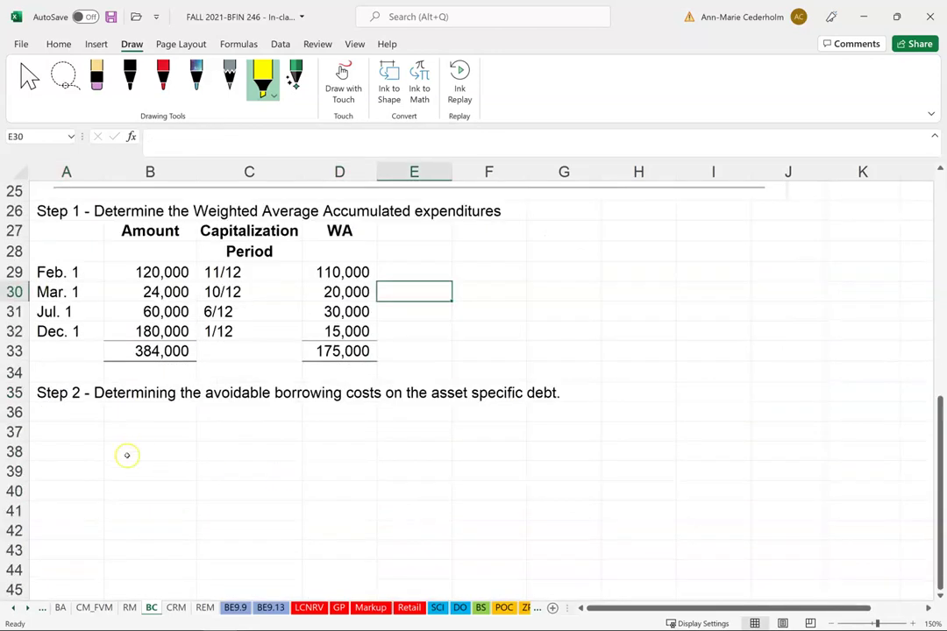
Step: Copy the Step 1 Amount, Capitalization Period and WA headings into the Step 2 area
click(88, 434)
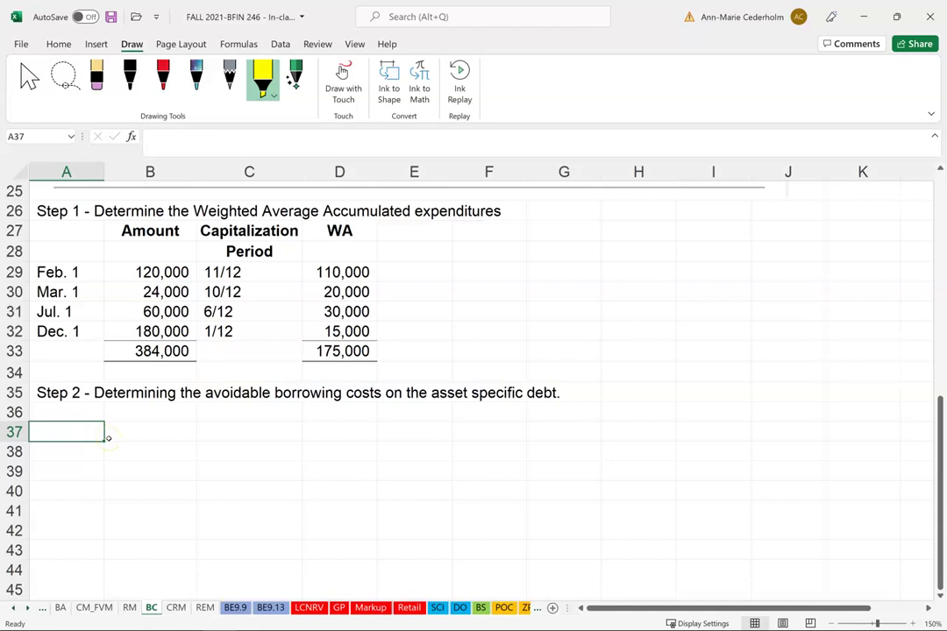
text(Note)
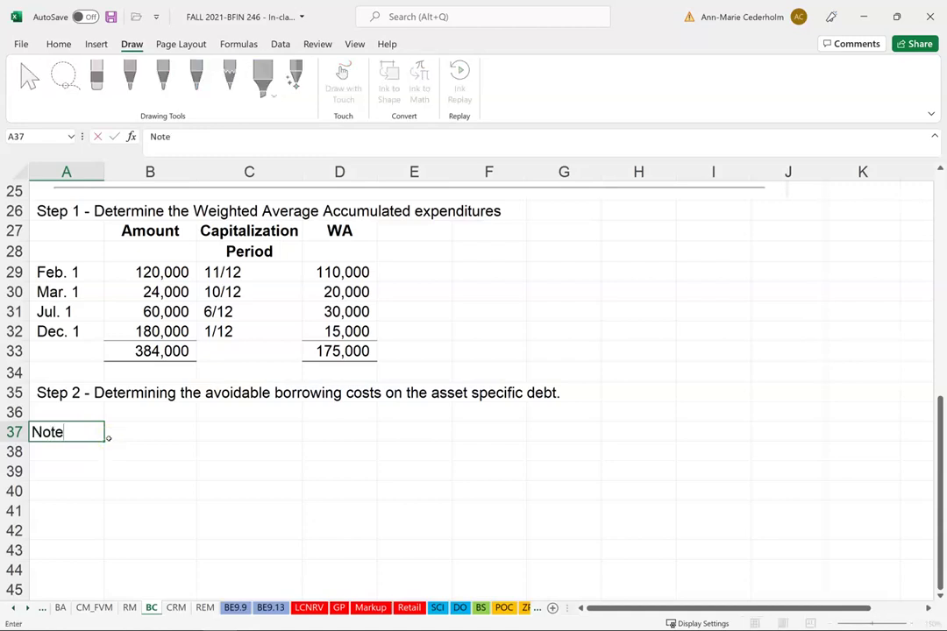
key(Return)
key(Up)
key(Right)
key(Up)
key(Up)
key(Up)
key(Up)
key(Up)
key(Up)
key(Up)
key(Up)
key(Up)
key(Up)
key(Up)
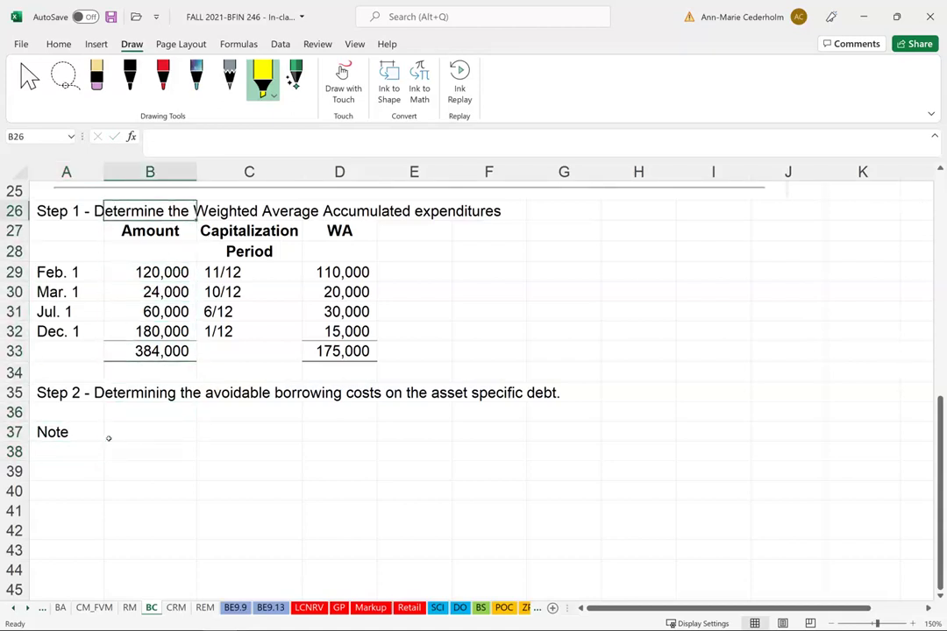
key(Down)
key(shift+Right)
key(shift+Down)
key(shift+Right)
key(ctrl+c)
key(Down)
key(Down)
key(Down)
key(Down)
key(Down)
key(Down)
key(Down)
key(Down)
key(Down)
key(ctrl+v)
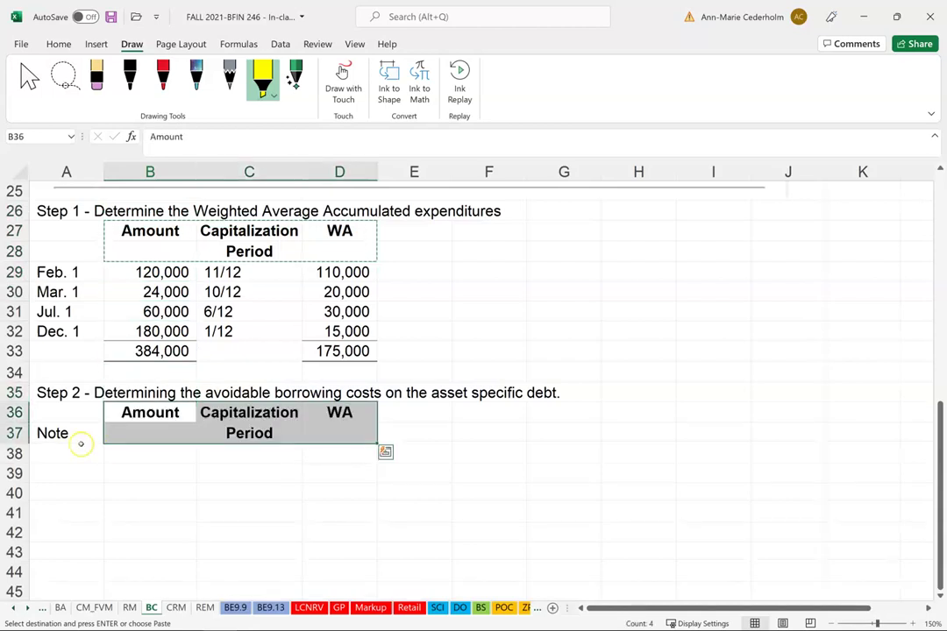
Step: Move the Note label to A38 and enter 100000 as its amount in B38
click(74, 434)
key(BackSpace)
key(Return)
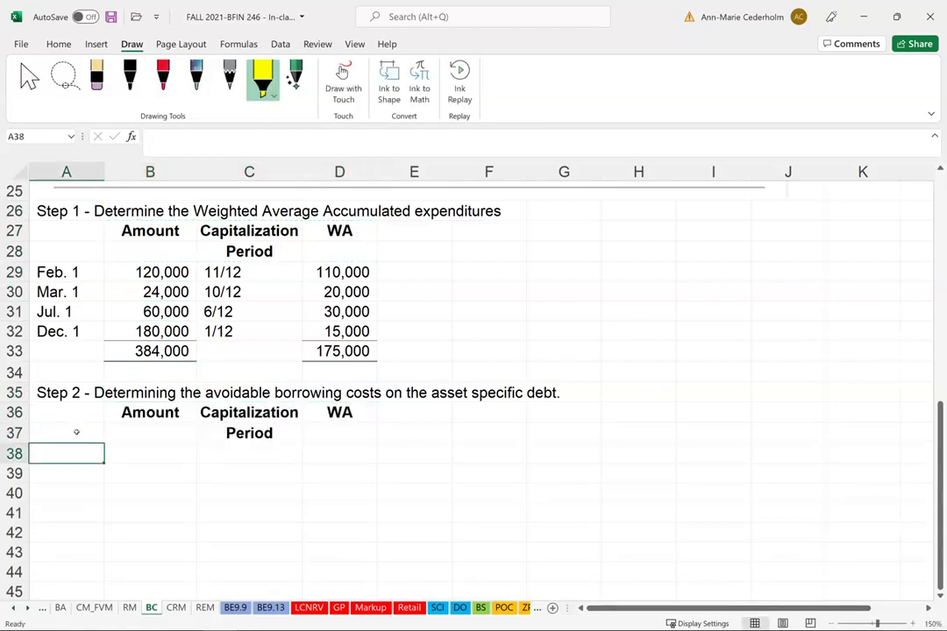
text(Note)
key(Return)
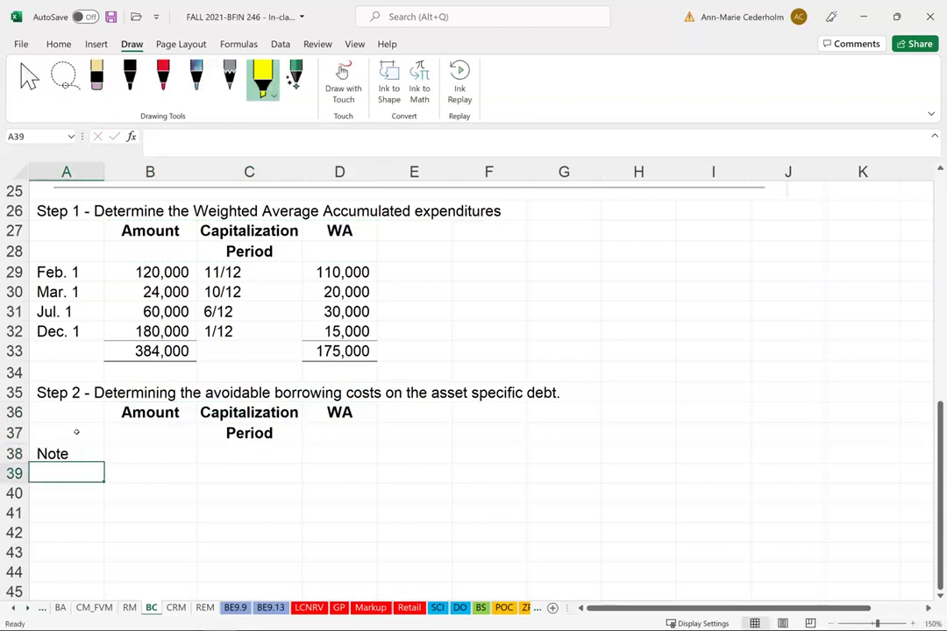
key(Up)
key(Right)
text(100000)
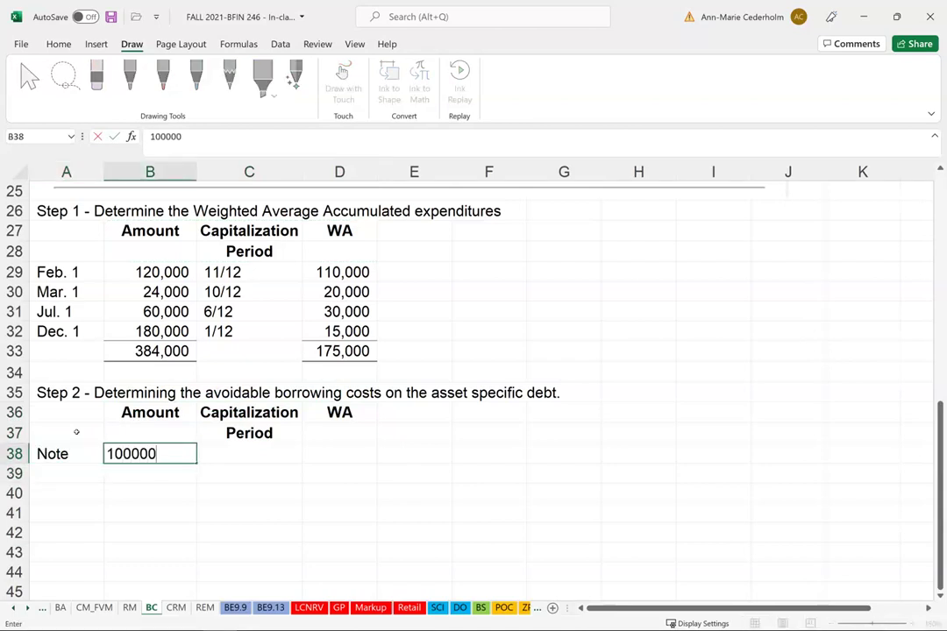
key(Return)
Step: Enter '11/12 as the period and =B38*11/12 for a WA of 91,667
key(Up)
key(Right)
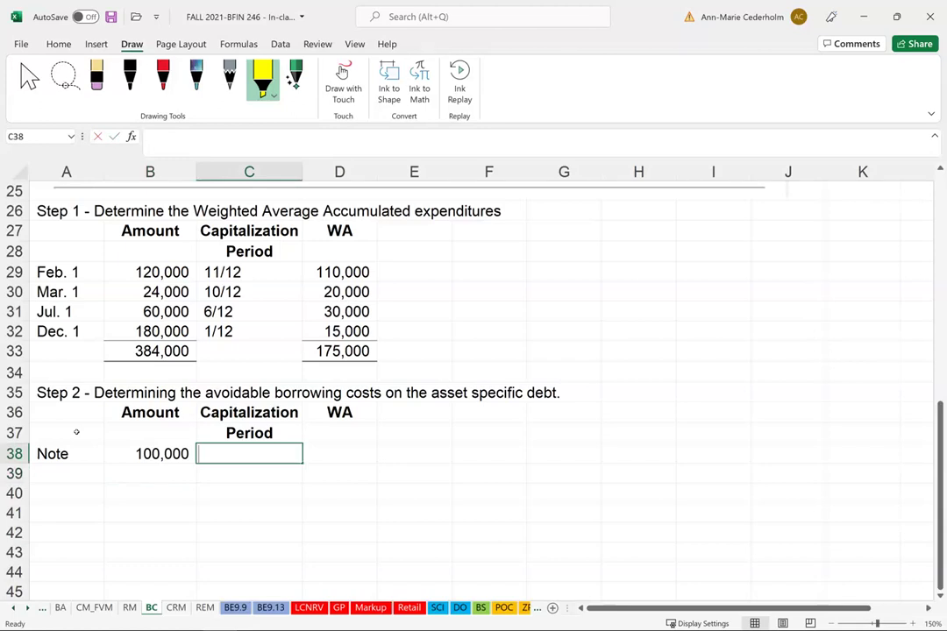
text('11/12)
key(Return)
key(Up)
key(Right)
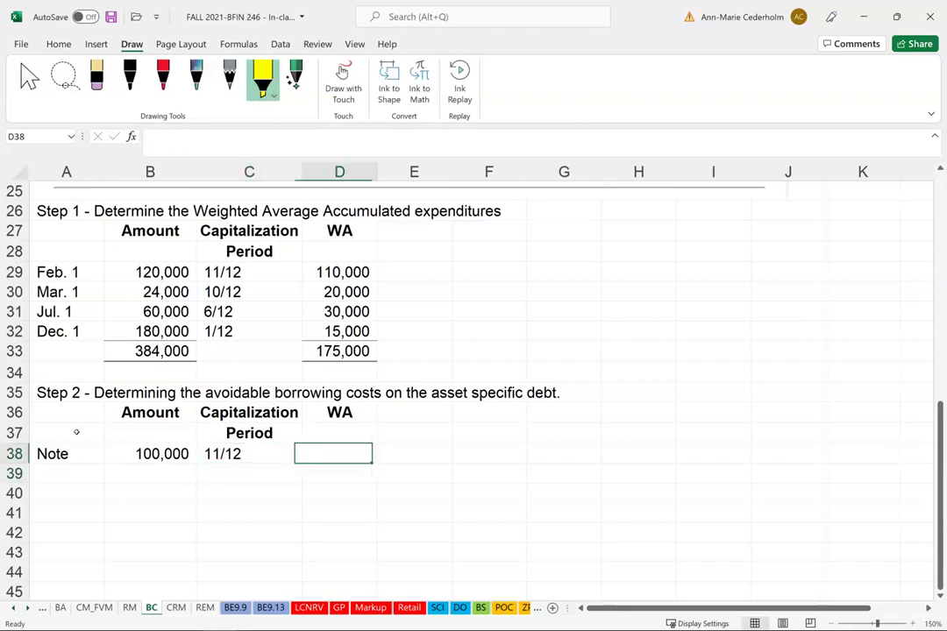
text(=)
key(Left)
key(Left)
text(*11/12)
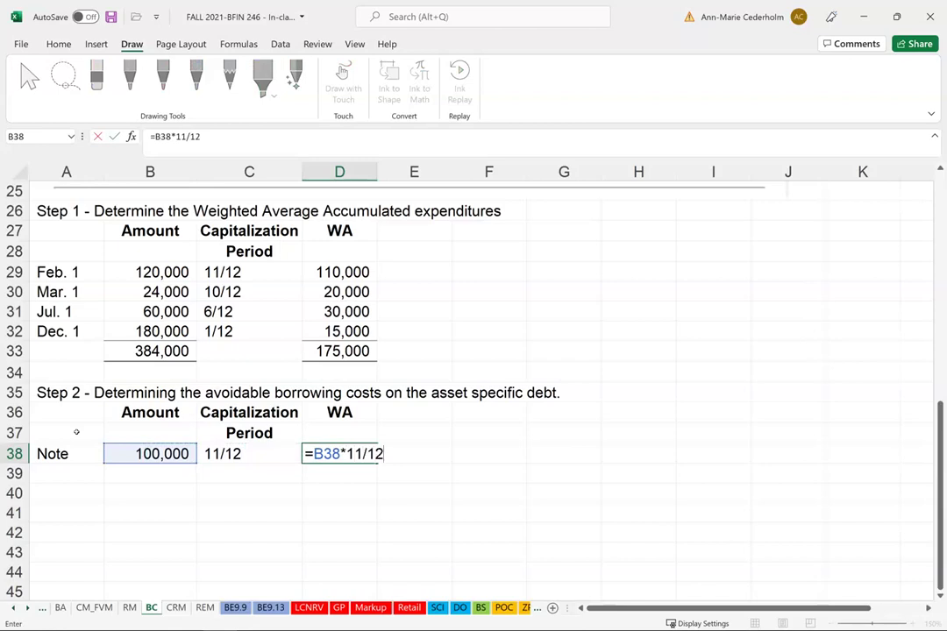
key(Return)
key(Up)
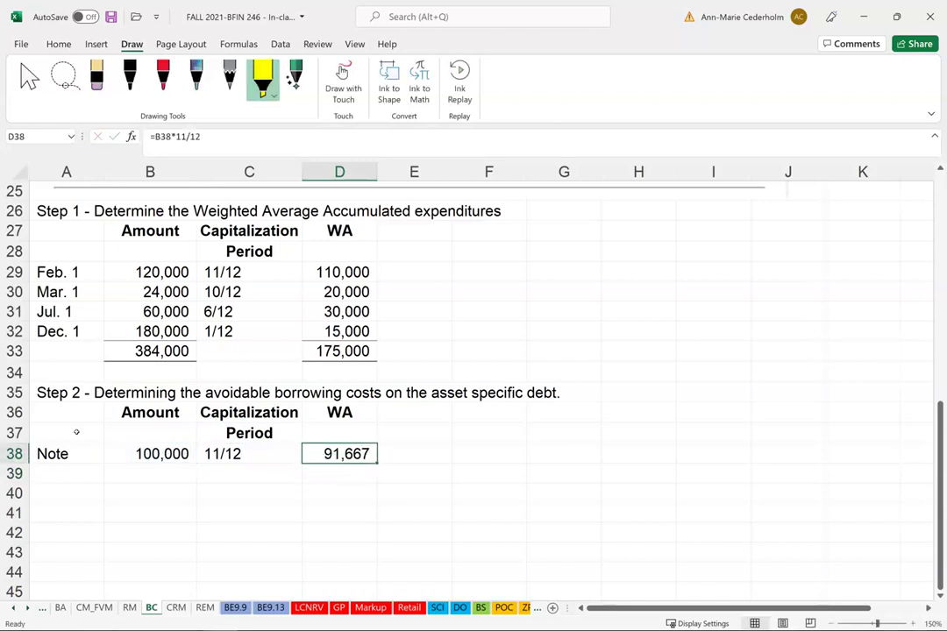
key(Up)
key(Up)
key(Right)
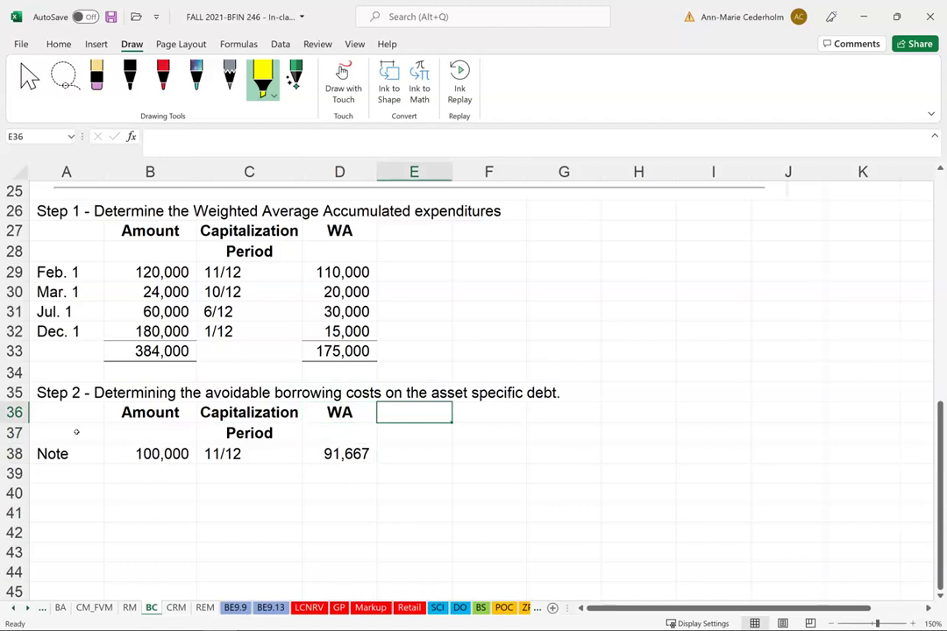
Step: Add a bold Interest heading with a 12% rate on the Note row, shown as a percentage
text(Interest)
key(Return)
key(Up)
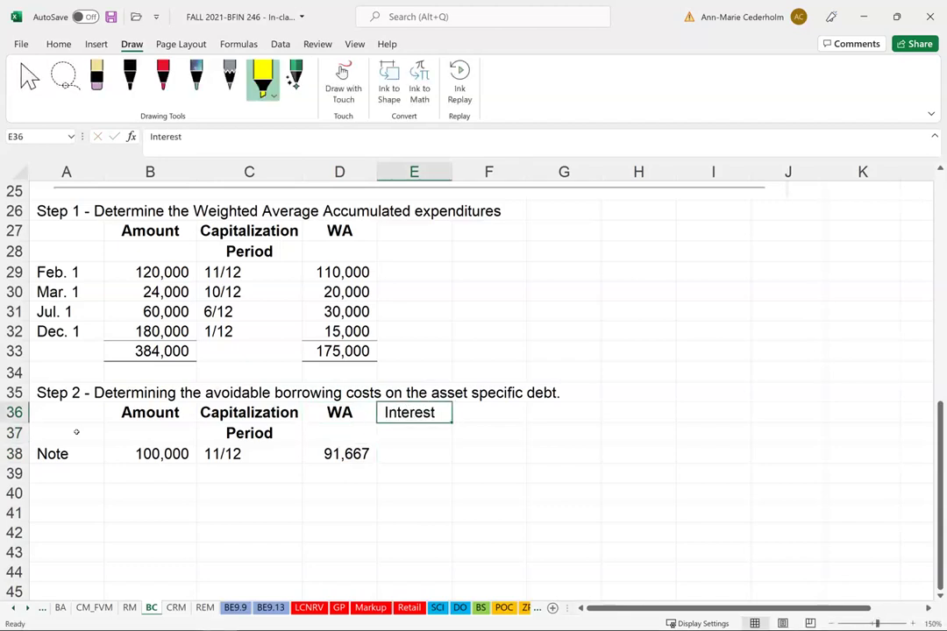
key(ctrl+b)
key(Down)
key(Down)
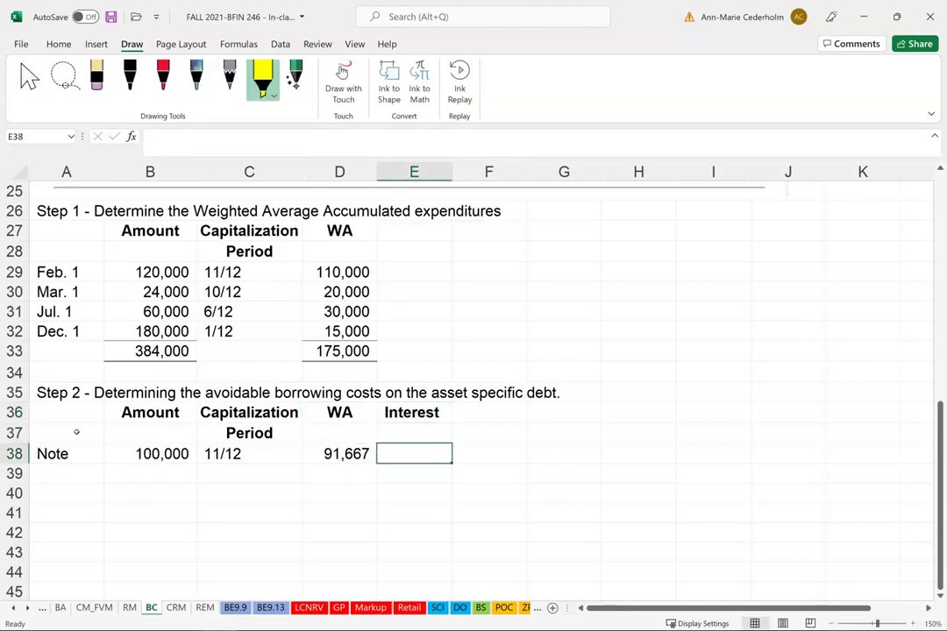
text(12%)
key(Return)
key(Up)
click(68, 42)
click(457, 84)
Step: Add a bold Related Borrowing Costs column multiplying WA by the 12% rate, giving 11,000
click(504, 454)
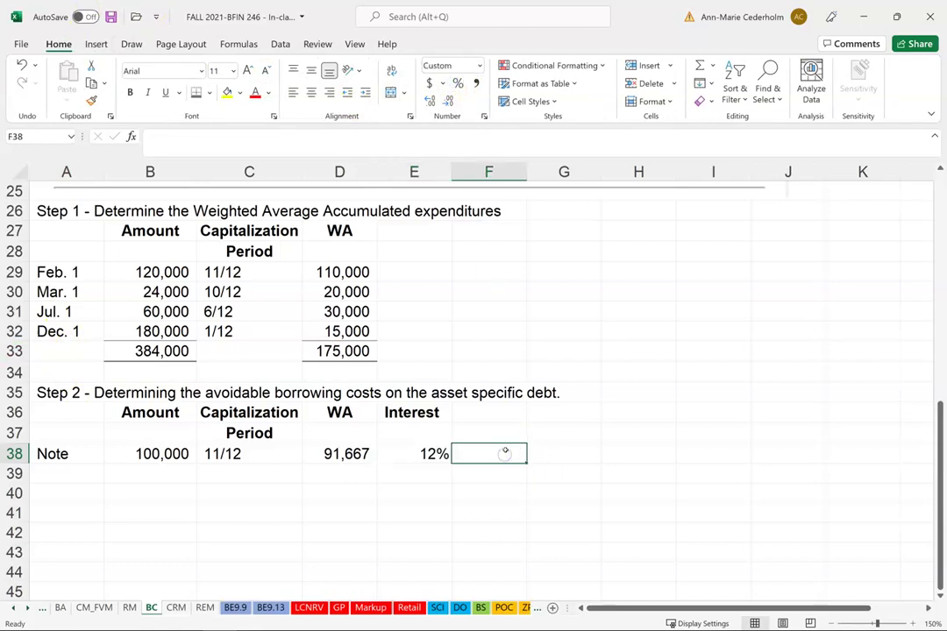
text(=)
key(Left)
key(Left)
text(*)
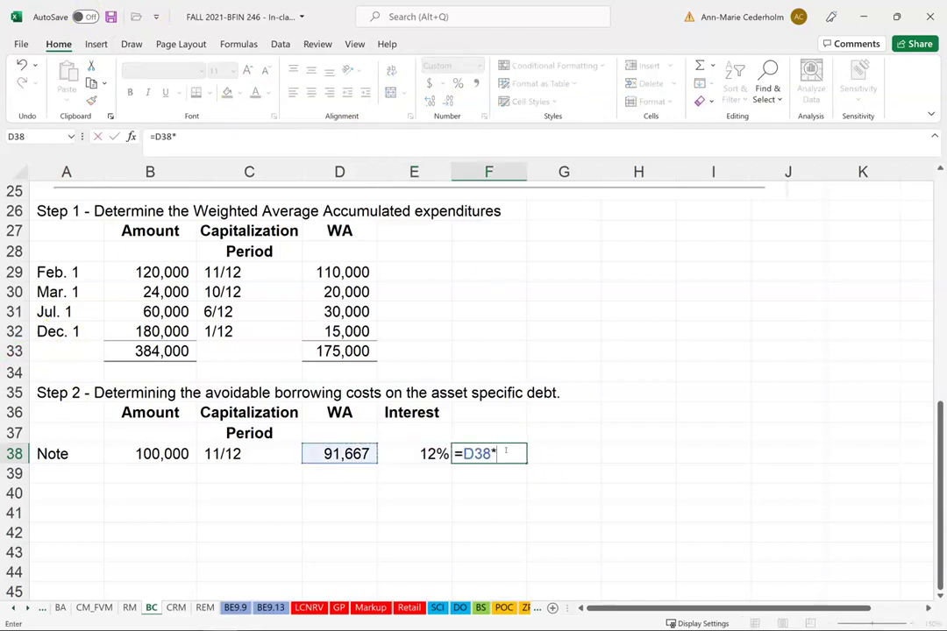
key(Left)
key(Return)
key(Up)
key(Up)
key(Up)
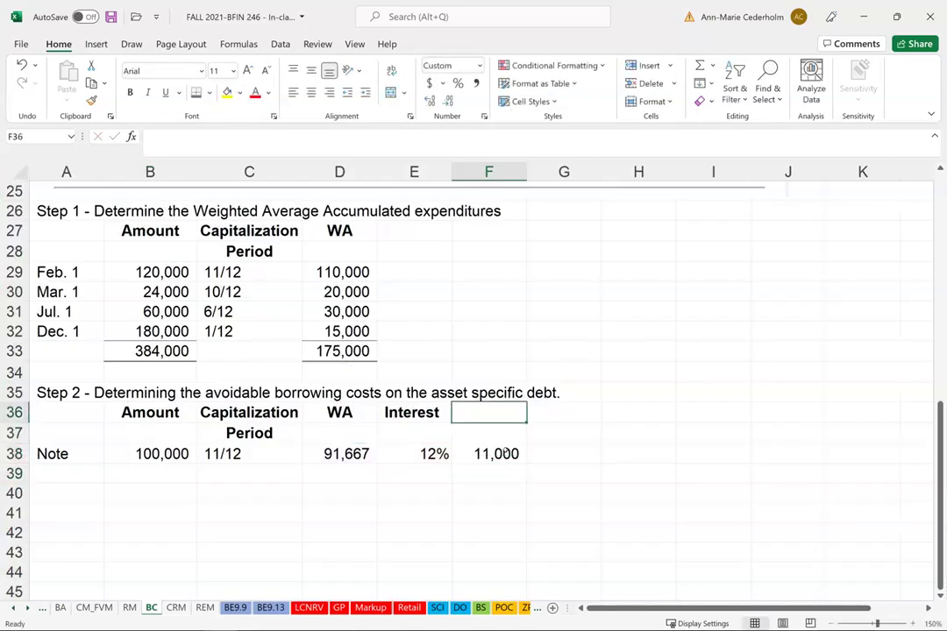
text(Related)
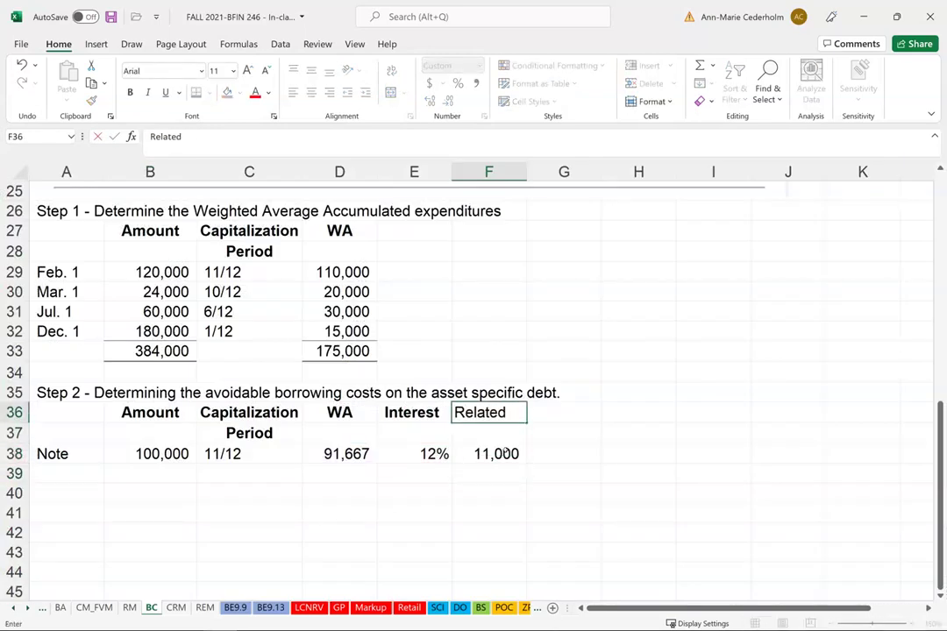
key(Return)
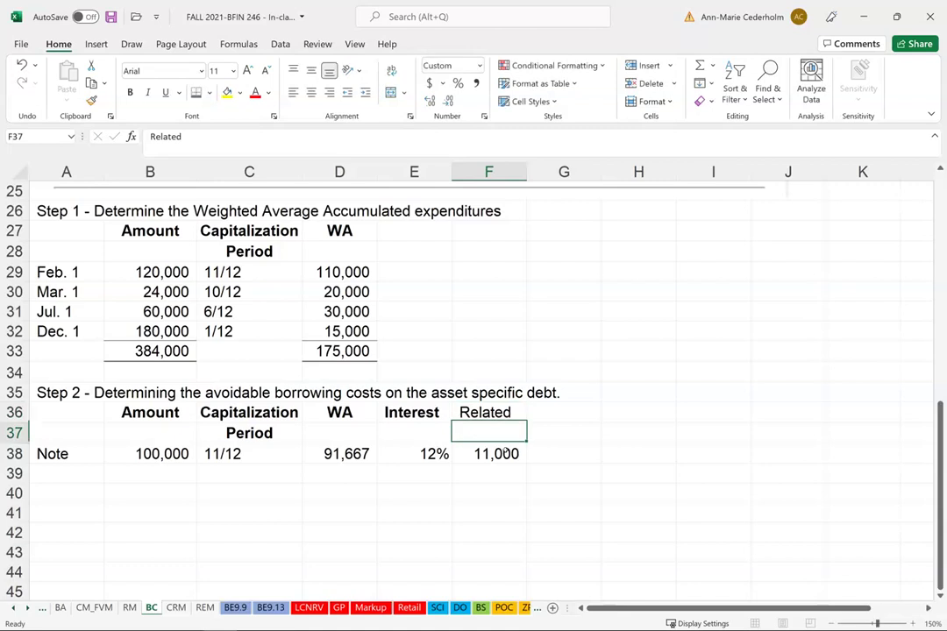
text(Borrowing Costs)
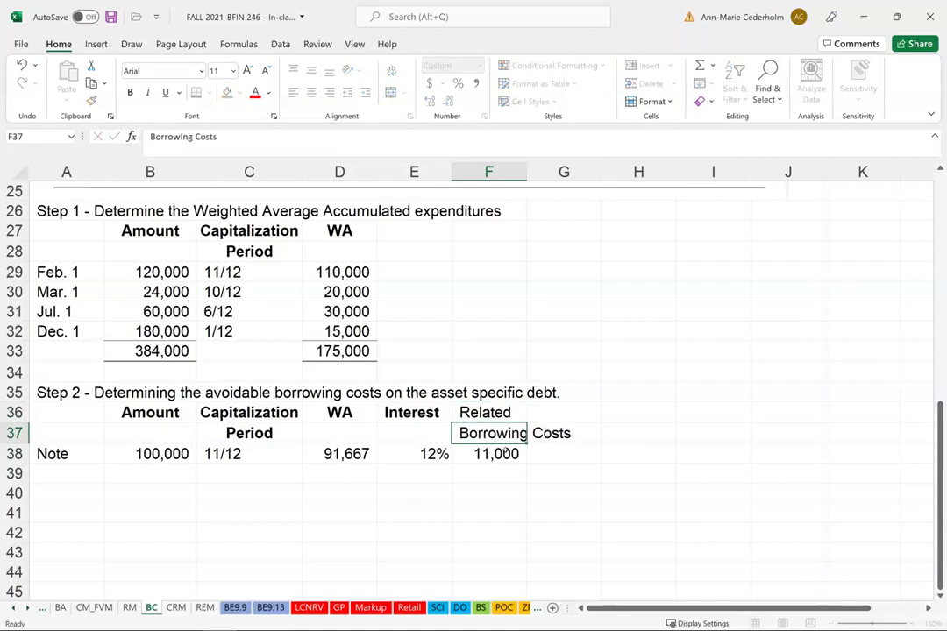
key(Return)
key(ctrl+b)
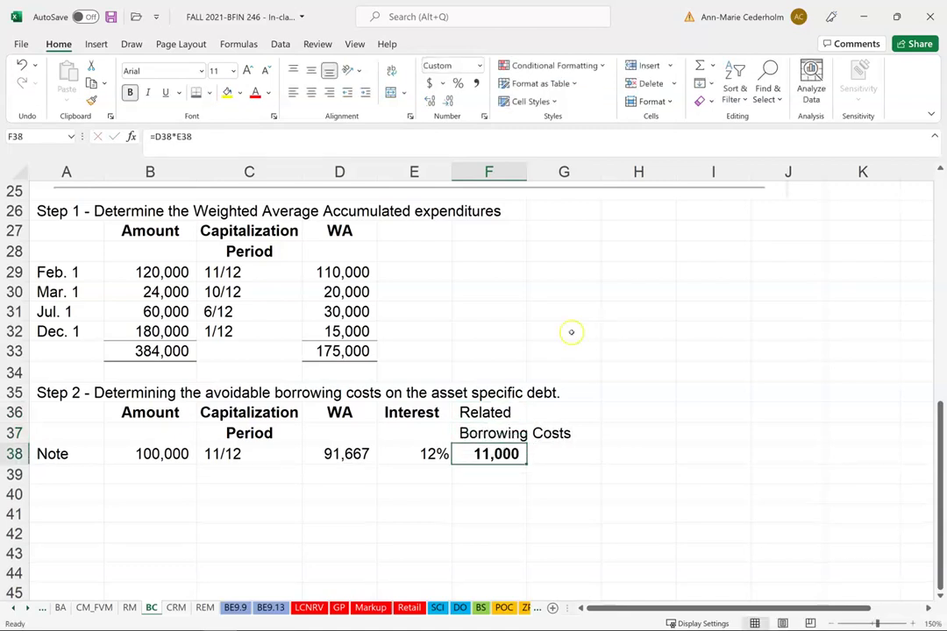
Step: Insert a blank row above the Note row and show 11,000 in Accounting format without decimals
right_click(16, 454)
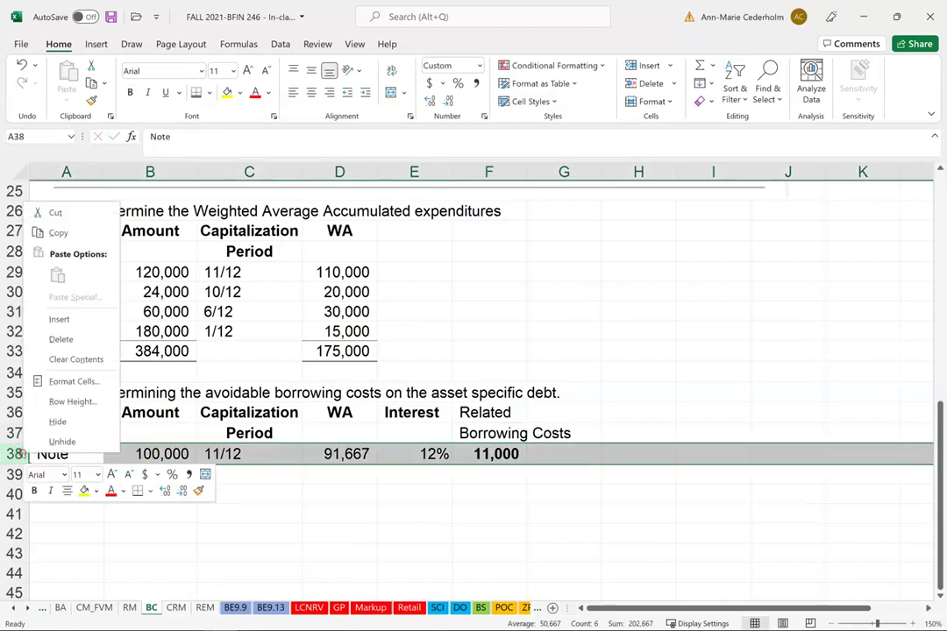
click(80, 318)
click(481, 473)
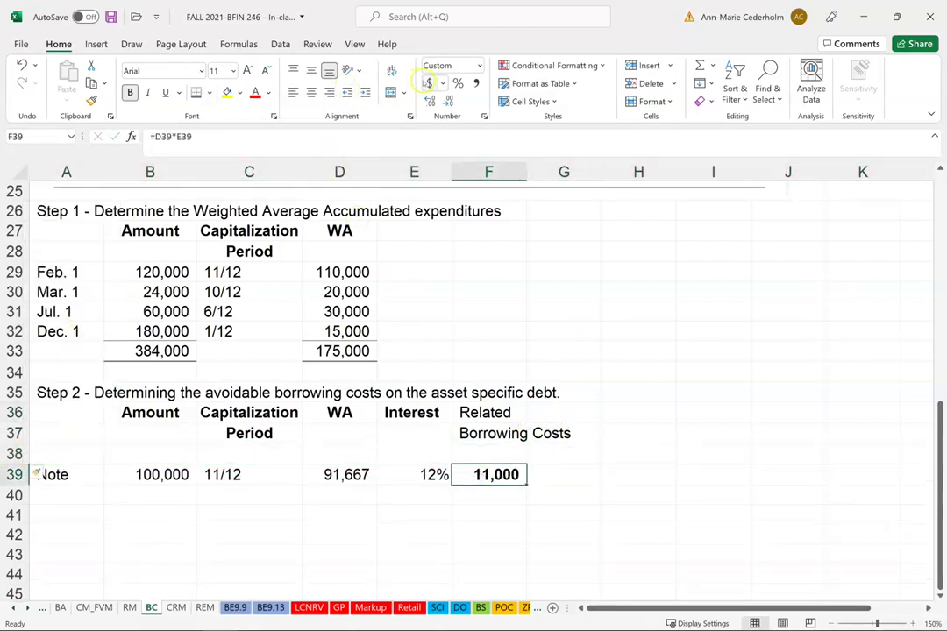
click(428, 83)
click(448, 101)
click(448, 102)
click(562, 433)
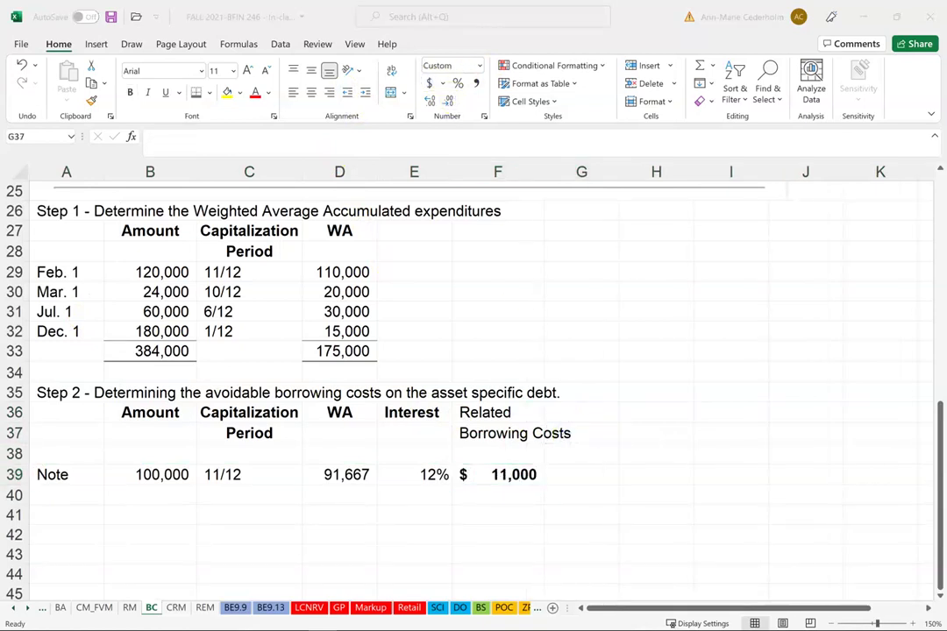
click(274, 533)
scroll(323, 509, down, 2)
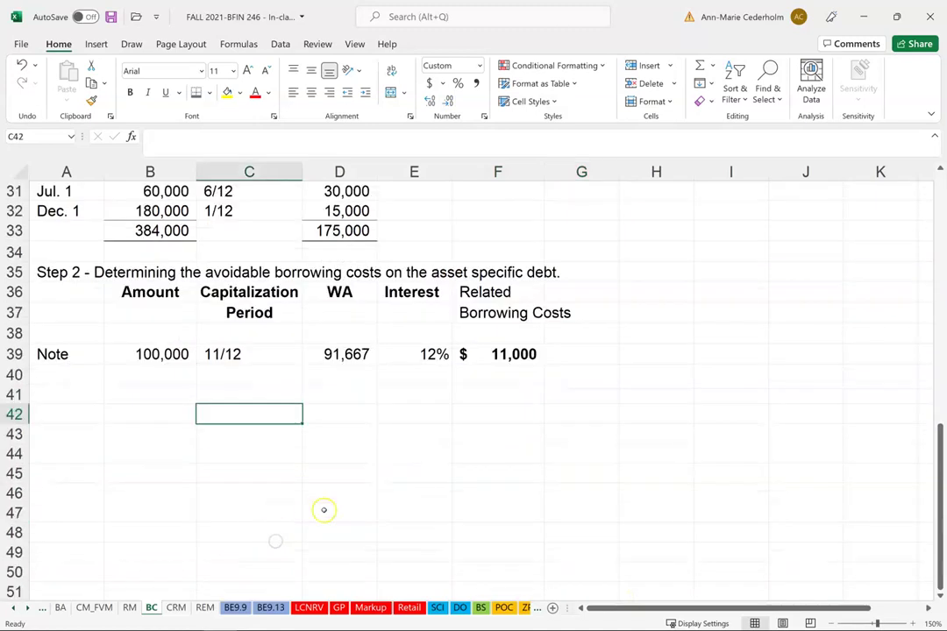
click(77, 396)
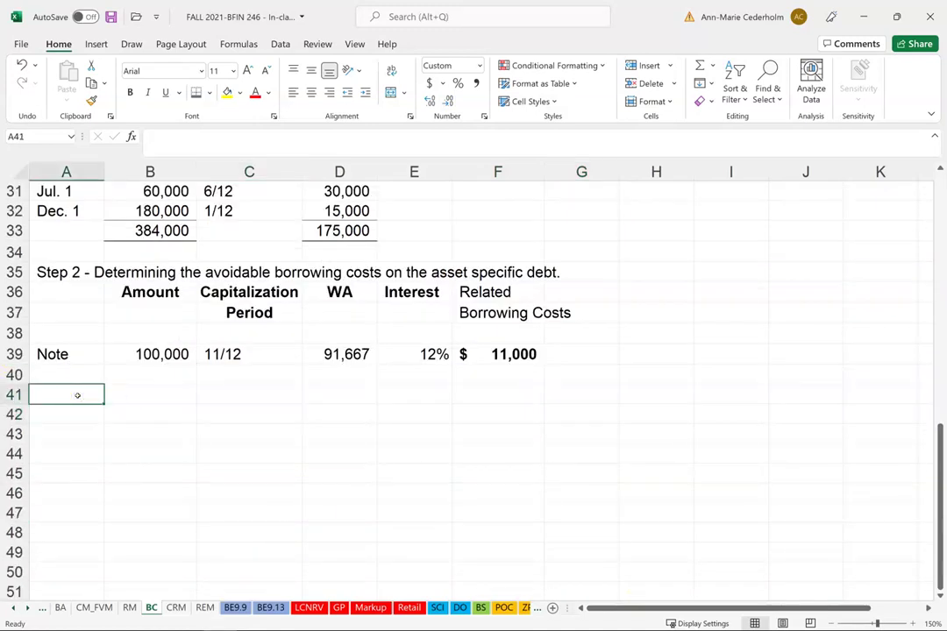
Step: Type the heading 'Step 3 - Determine the avoidable borrowing costs on the non-asset-specific debt'
text(St)
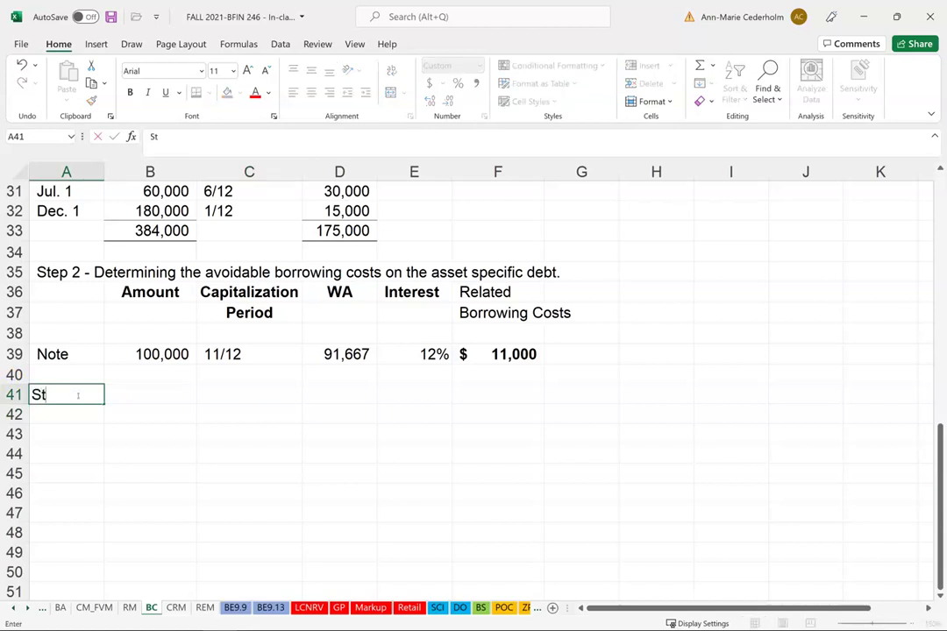
text(ep 3 - Determine the avi)
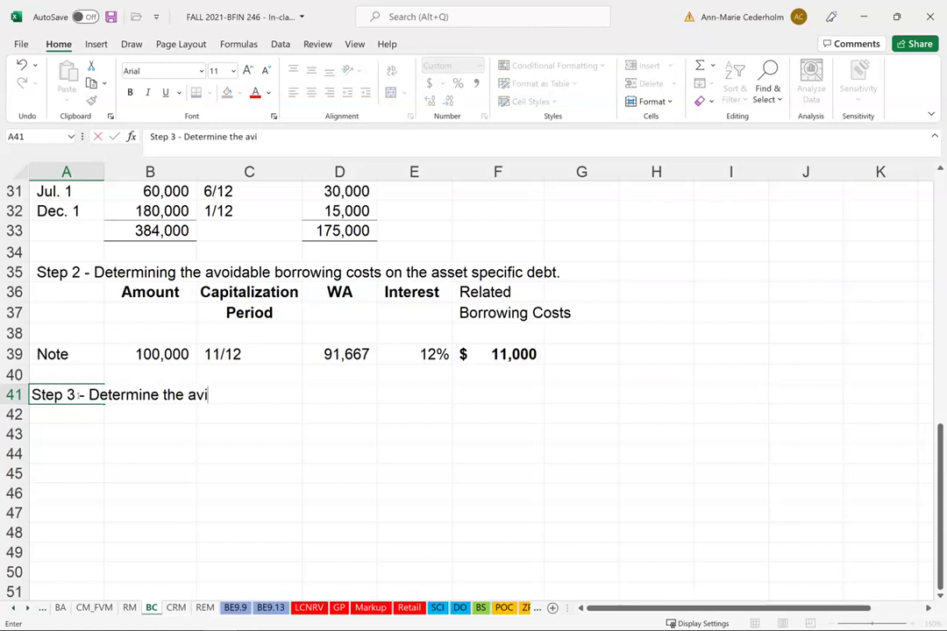
key(BackSpace)
text(o)
text(idable borrowing costs o)
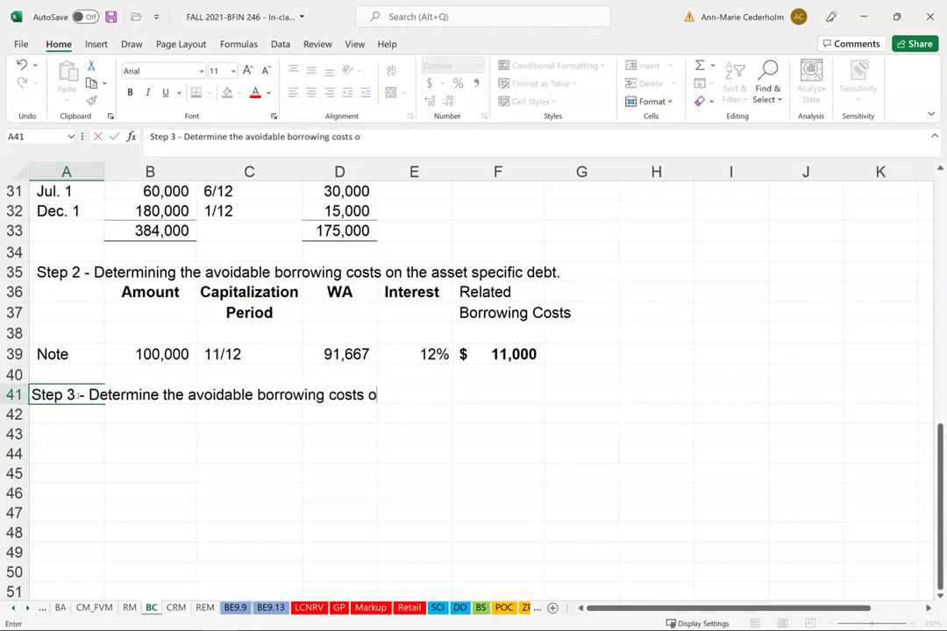
key(BackSpace)
text(on the non-asset-s)
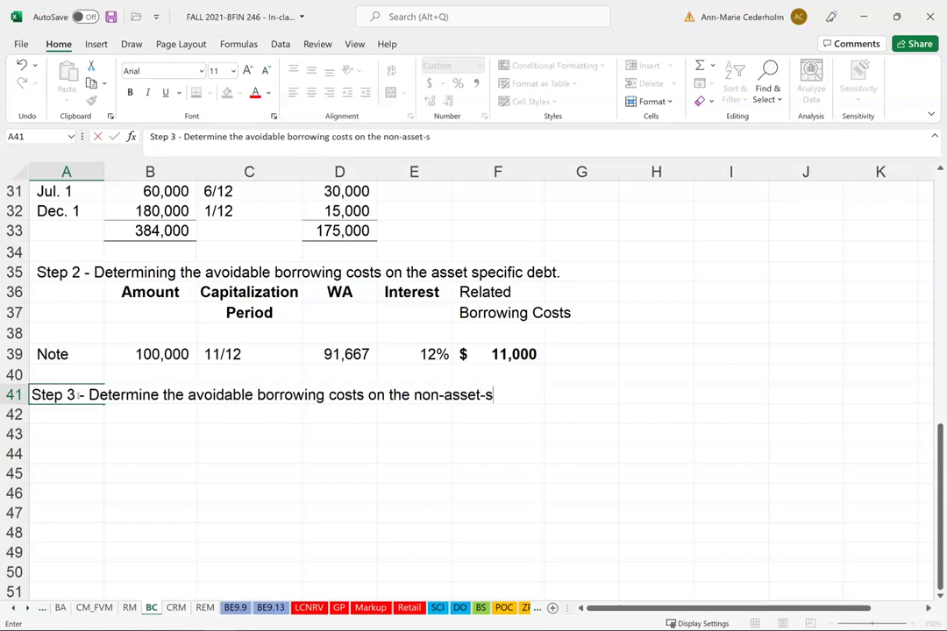
text(pecific debt.)
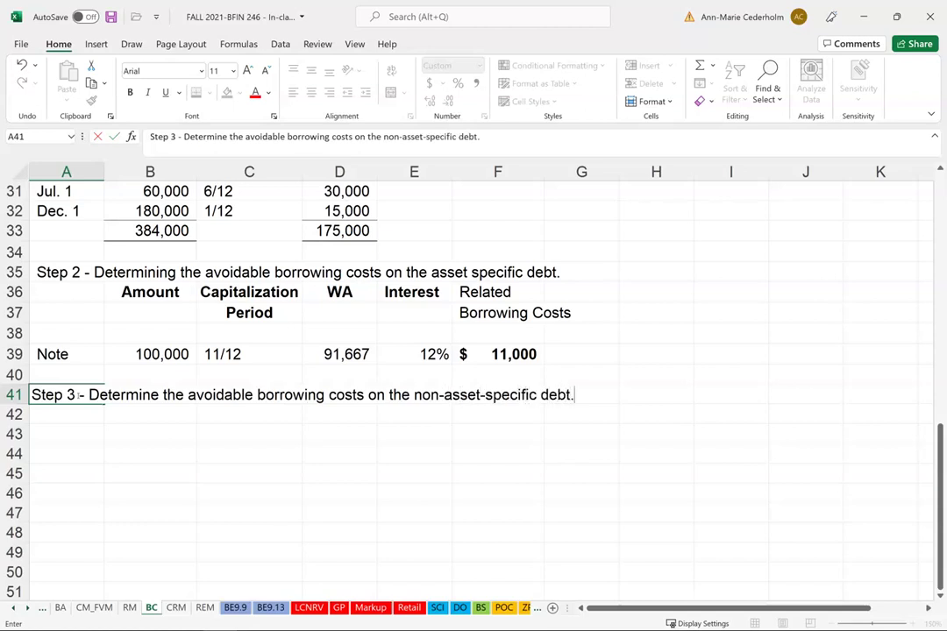
key(Return)
key(Return)
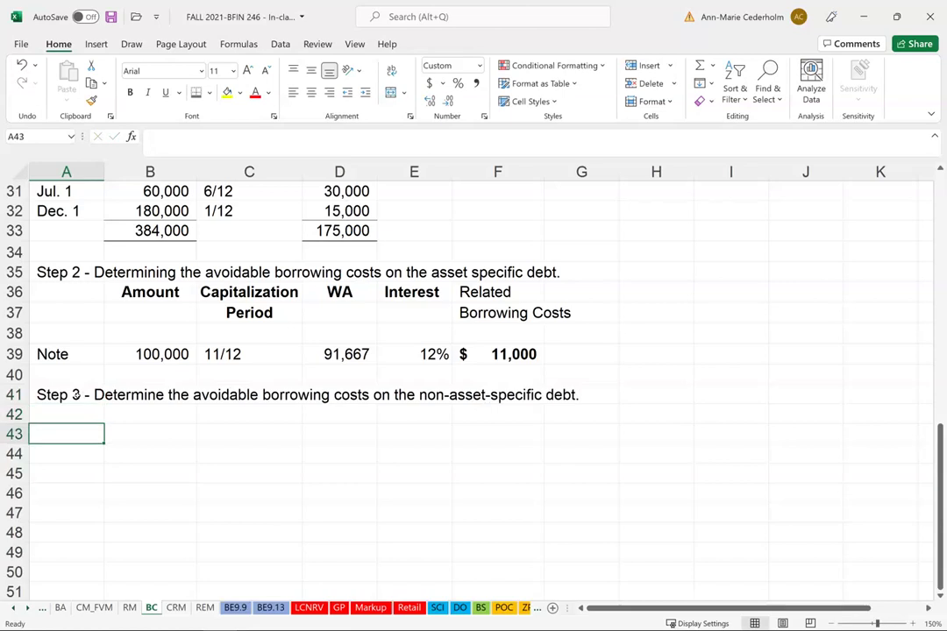
Step: Add the Total weighted-average accumulated expenditures row linked to D33, showing $ 175,000 without decimals
text(Total weighte)
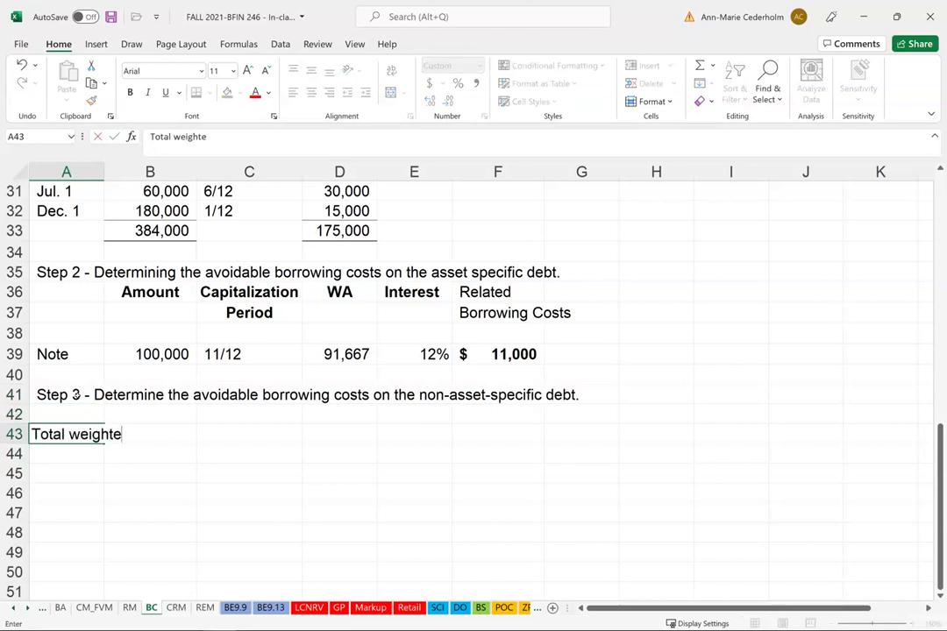
text(d-ava)
text(rage )
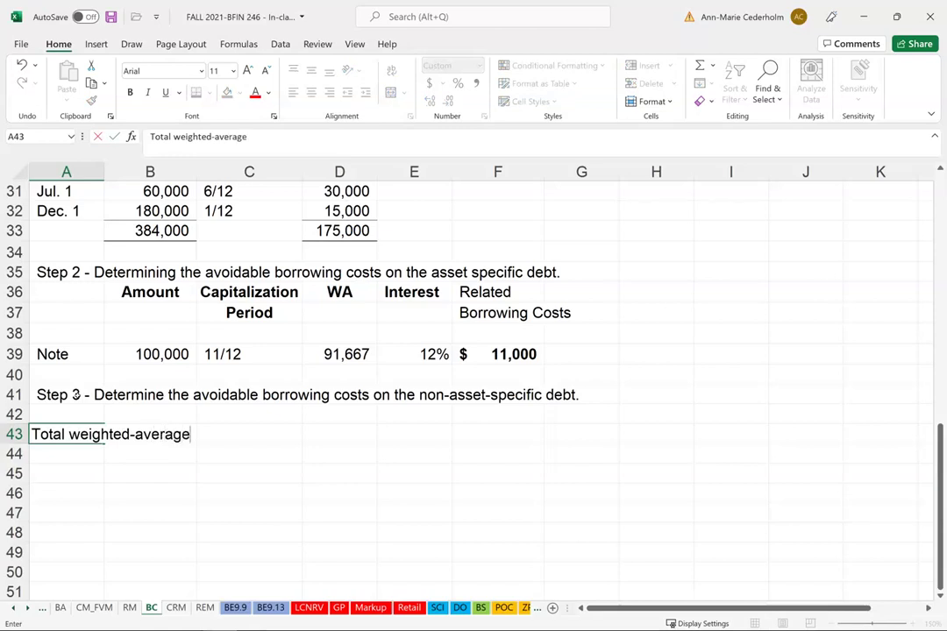
text(accumulate)
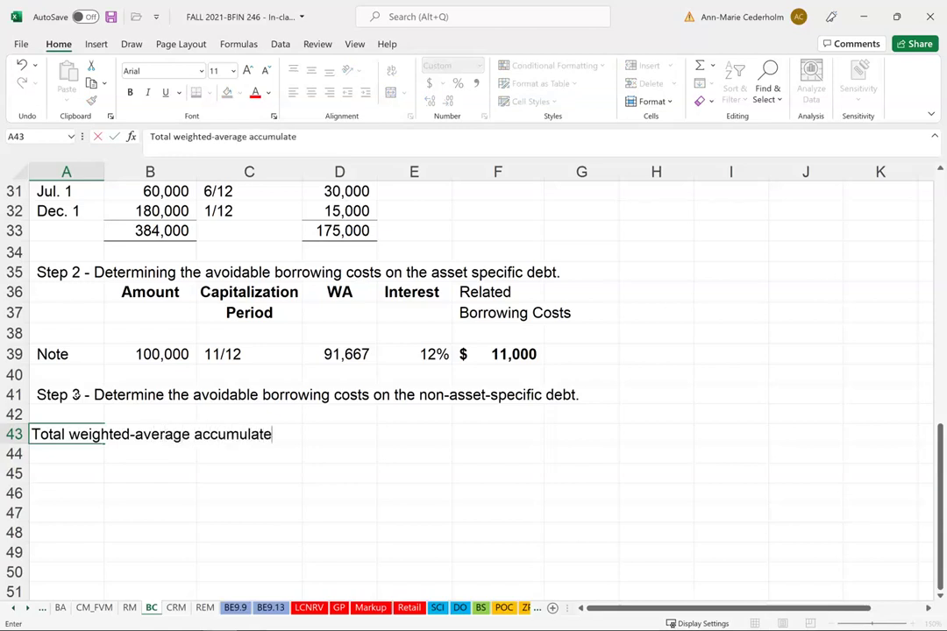
text(d expenditures)
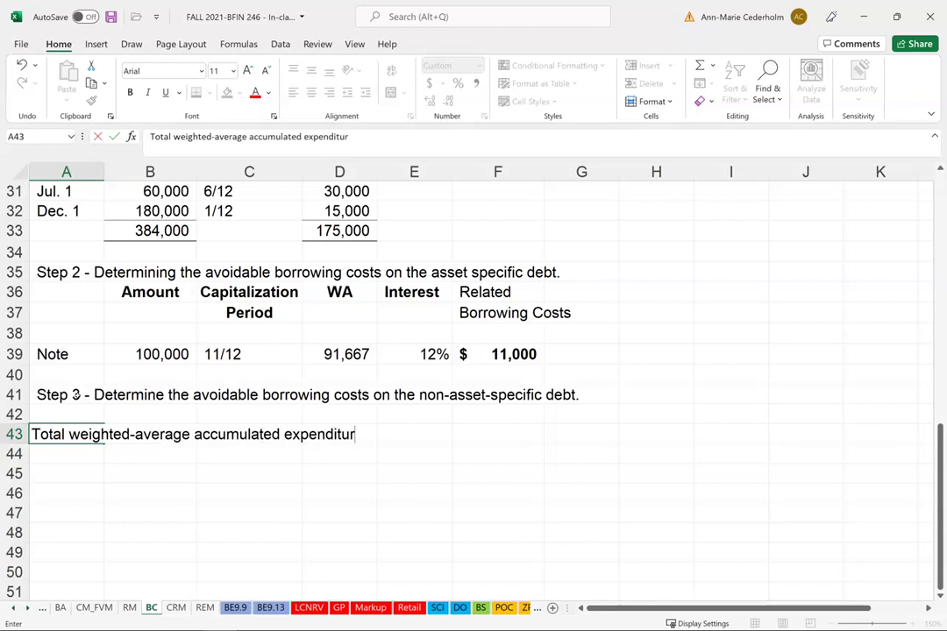
key(Return)
key(Up)
key(Right)
key(Right)
key(Right)
key(Right)
key(Right)
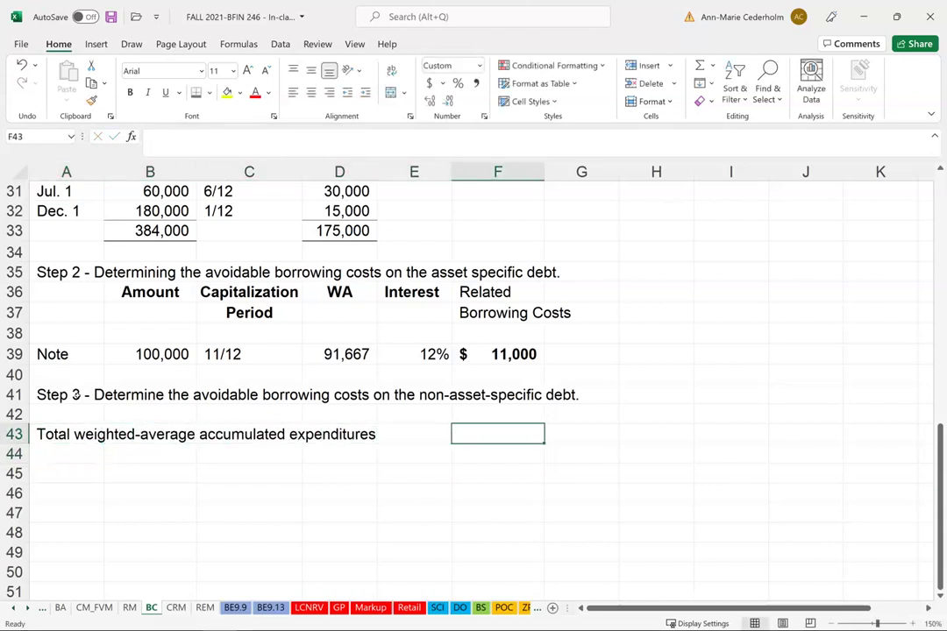
text(=)
click(340, 231)
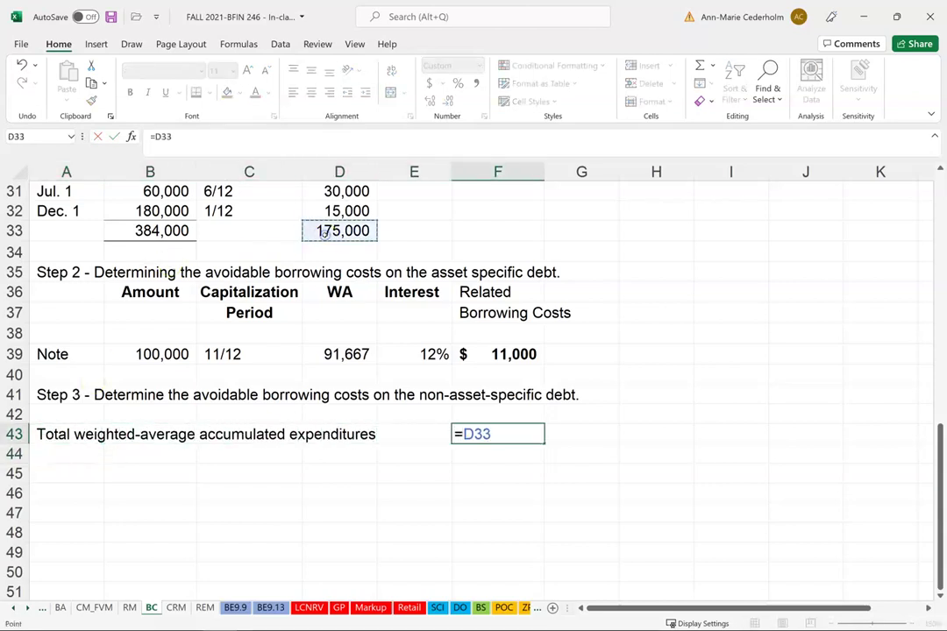
key(ctrl+Return)
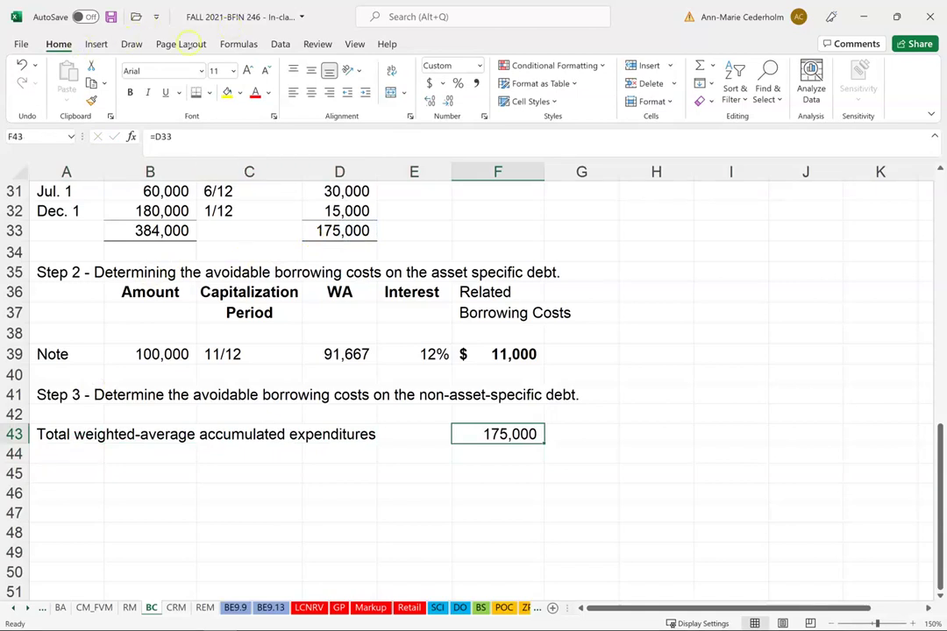
click(429, 84)
click(447, 101)
click(448, 101)
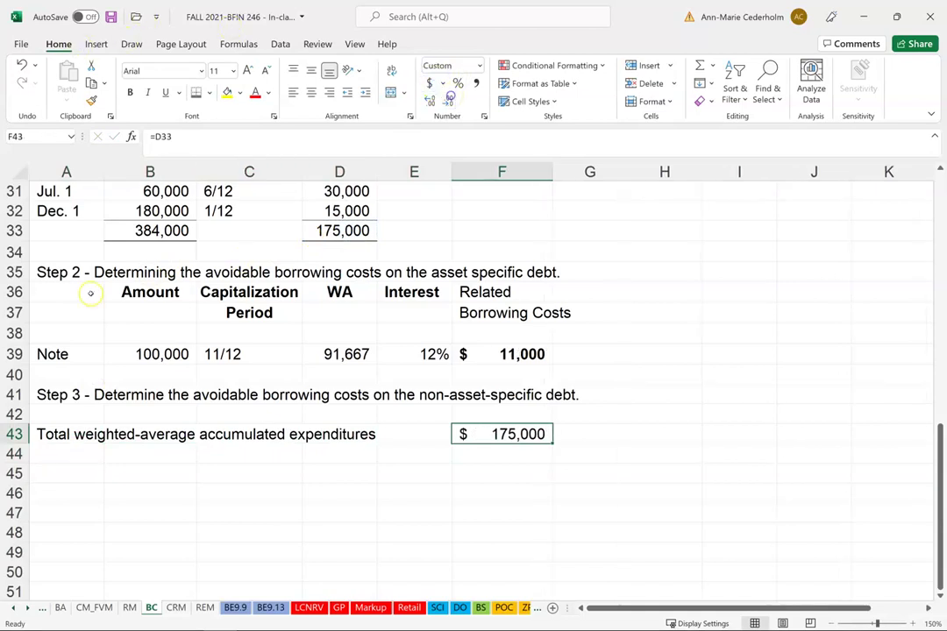
click(58, 451)
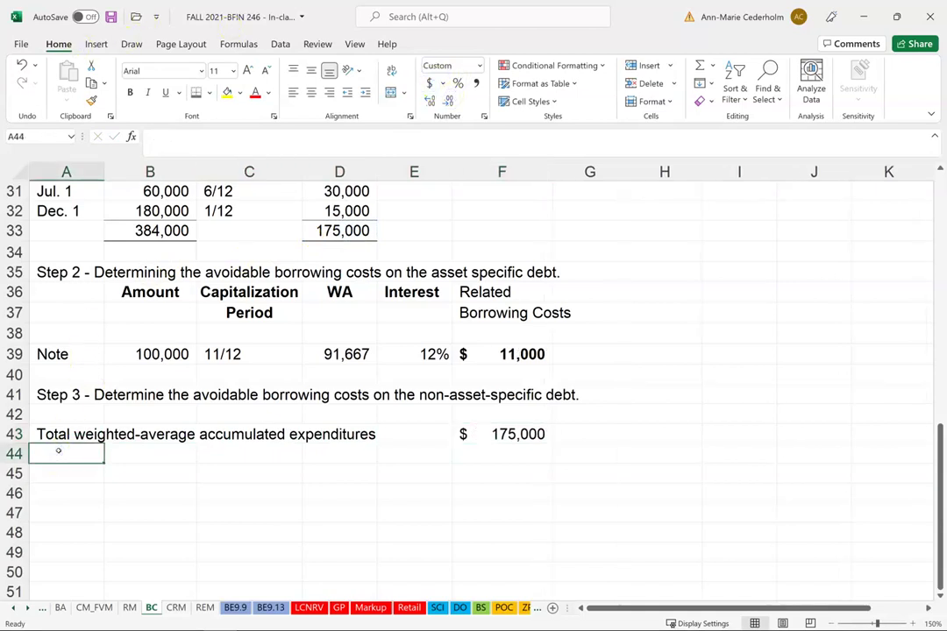
Step: Add the 'Less: financed by specific construction loan' row, subtracting the 91,667 from D39
text(Less:  )
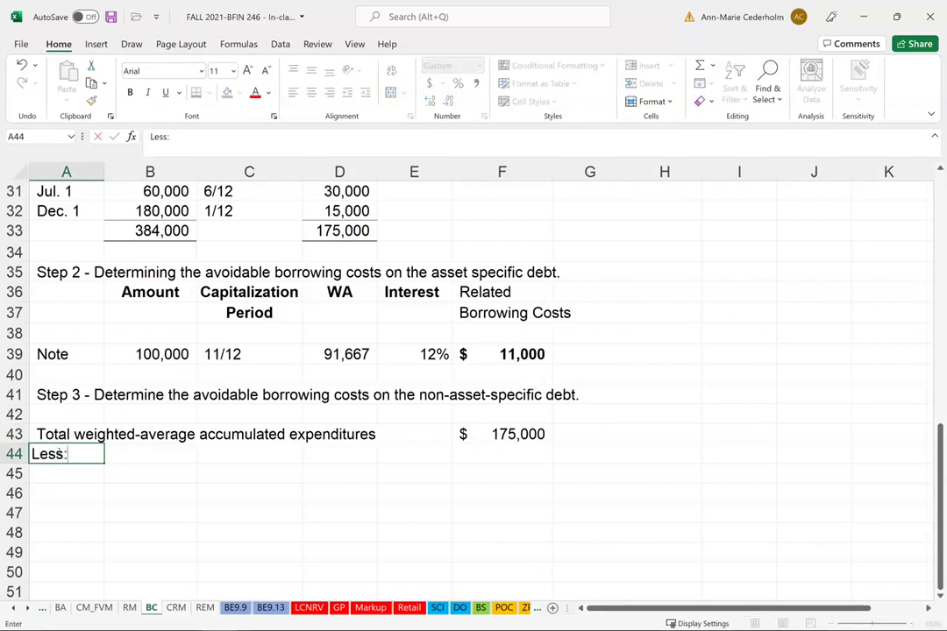
text(financed by speci)
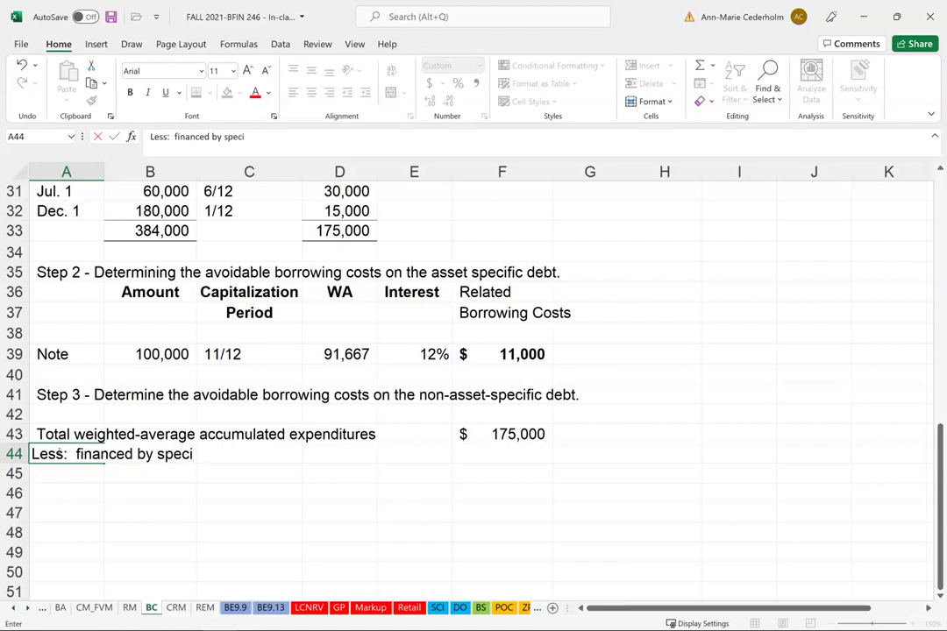
text(foc construction loan)
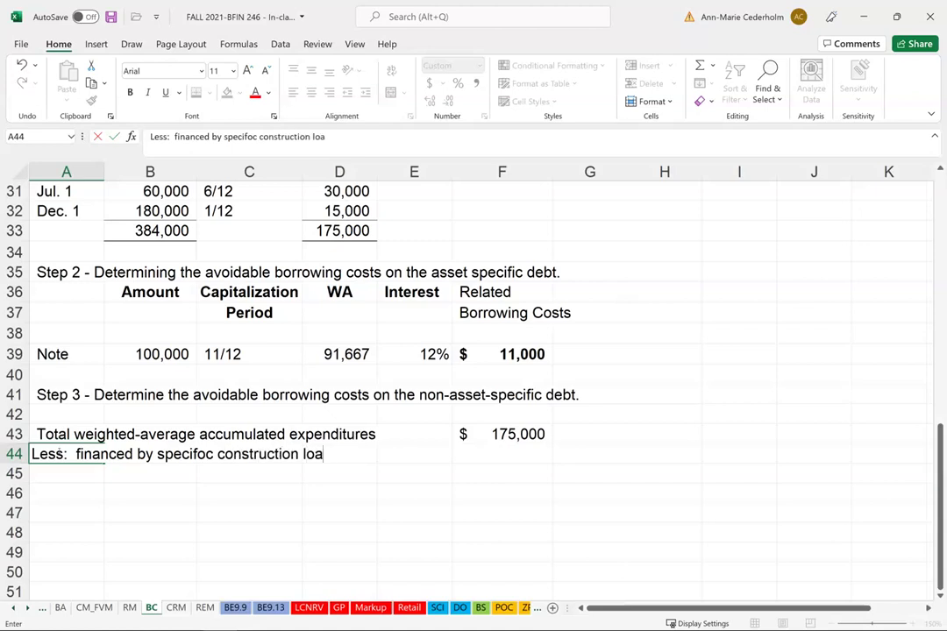
key(Return)
key(Right)
key(Right)
key(Right)
key(Right)
key(Right)
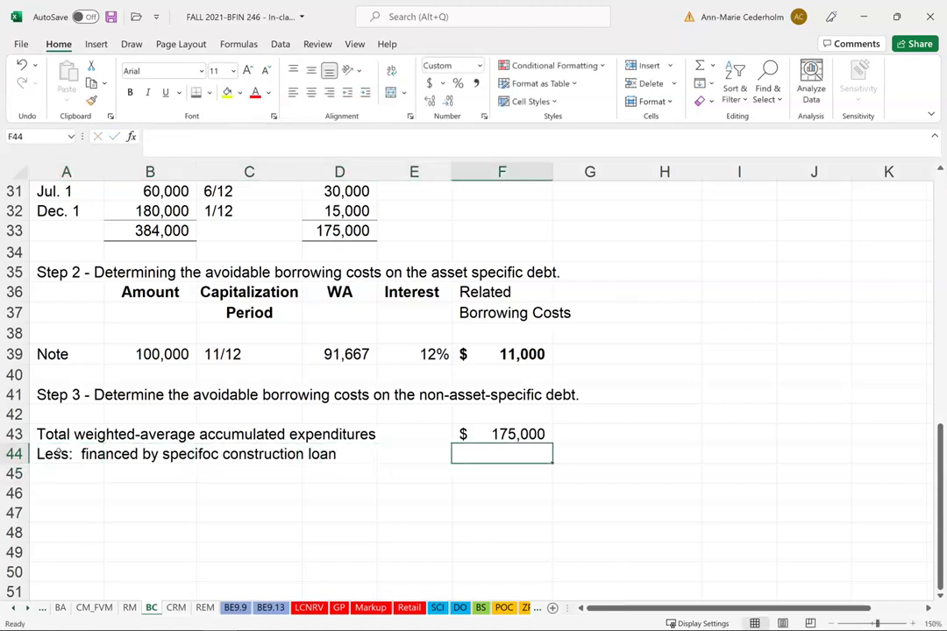
text(=)
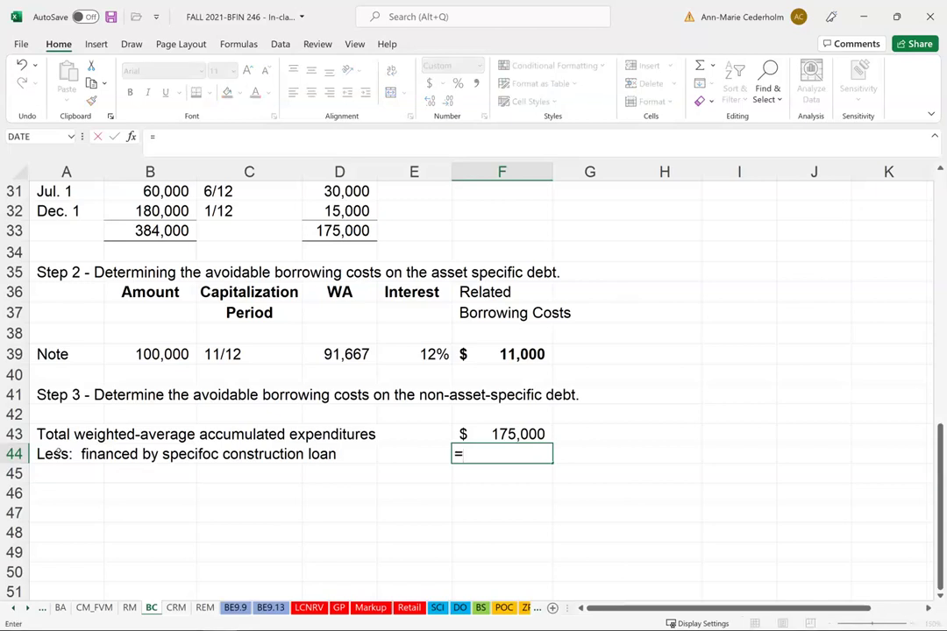
text(-)
click(355, 354)
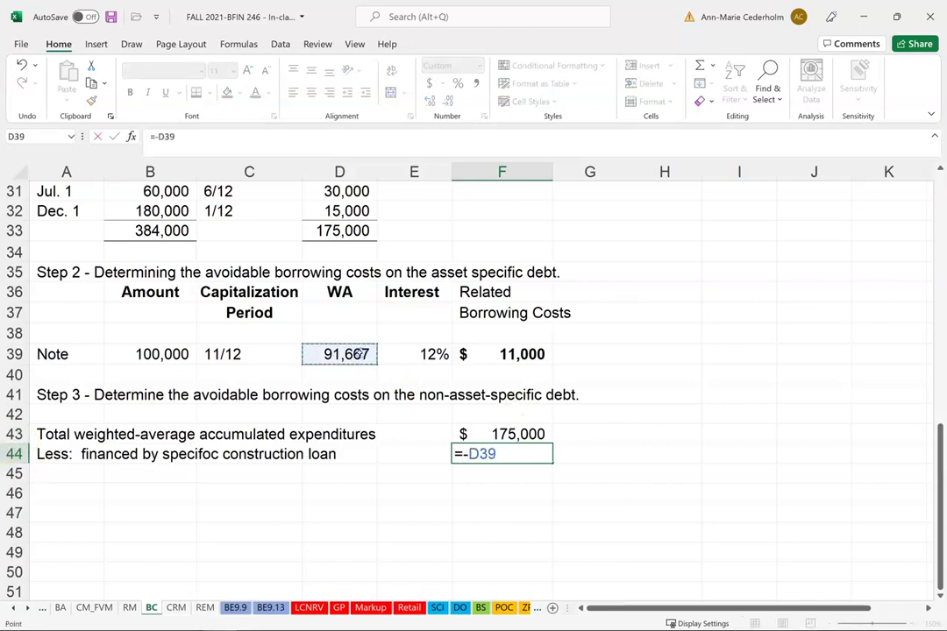
key(Return)
key(Up)
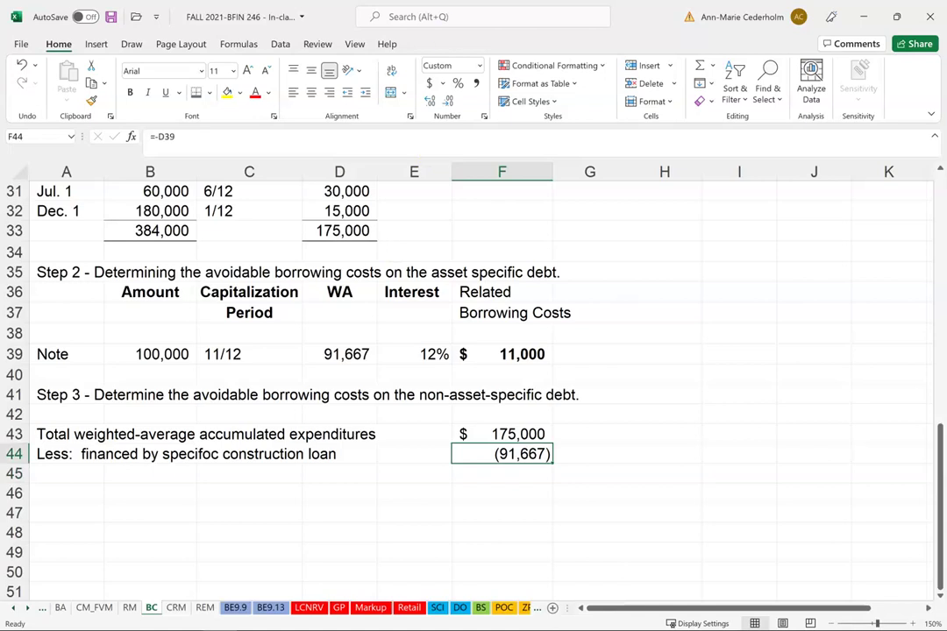
Step: Sum F43:F44 in F45 to get 83,333, with a double bottom border and Accounting format, no decimals
click(209, 92)
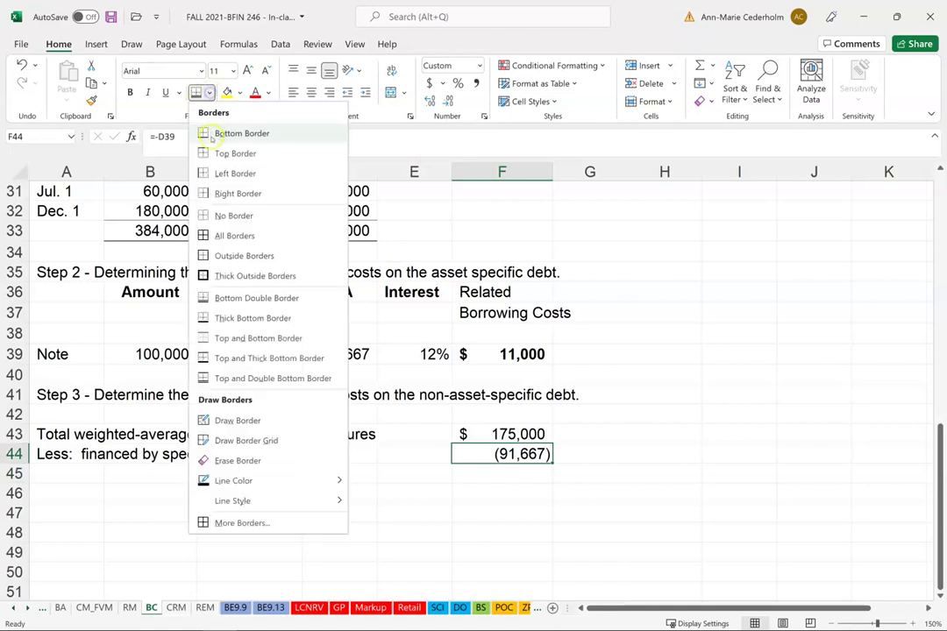
key(Escape)
click(515, 472)
text(=sum()
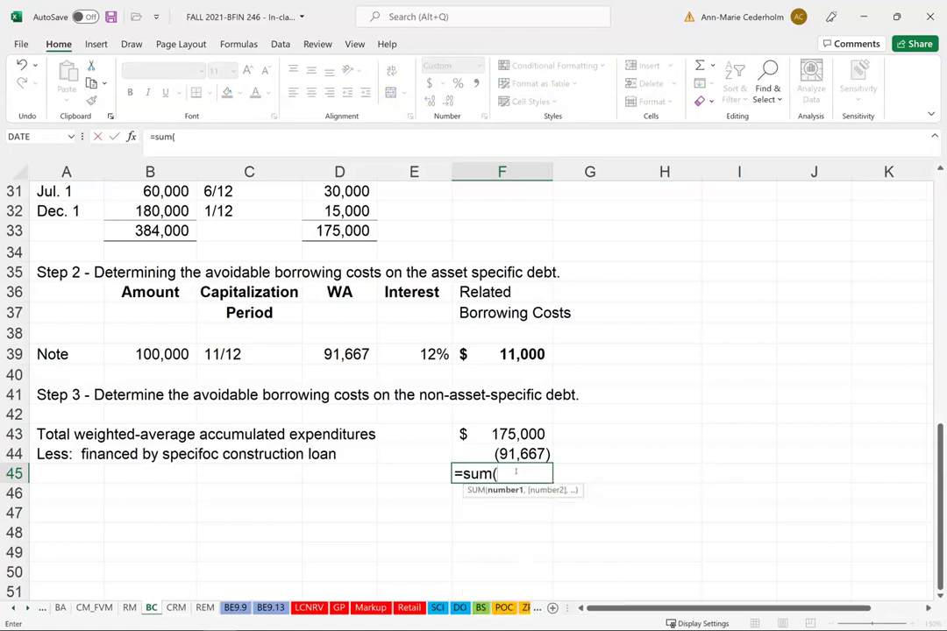
drag(515, 434, 516, 453)
key(Return)
key(Up)
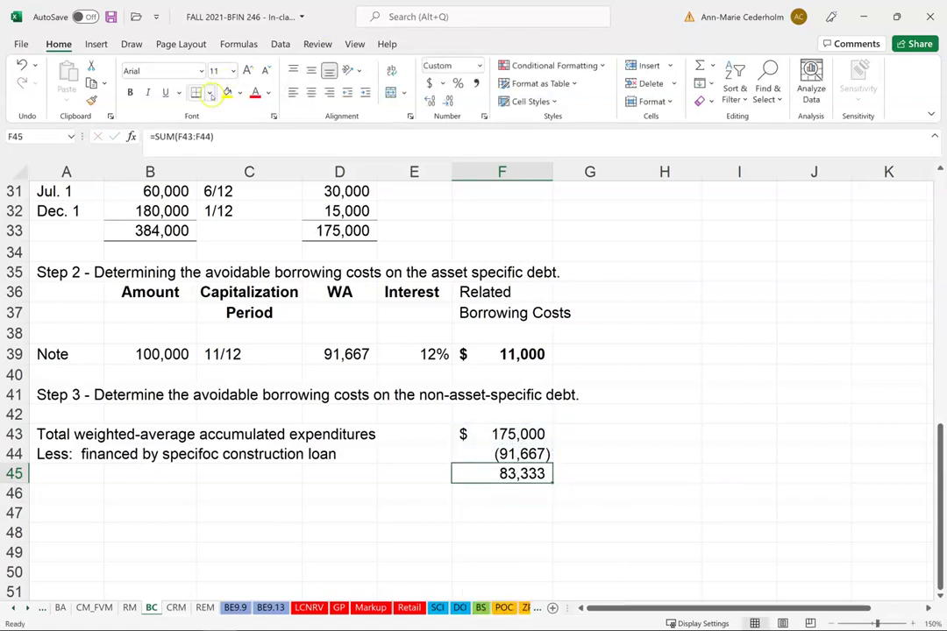
click(209, 93)
click(233, 298)
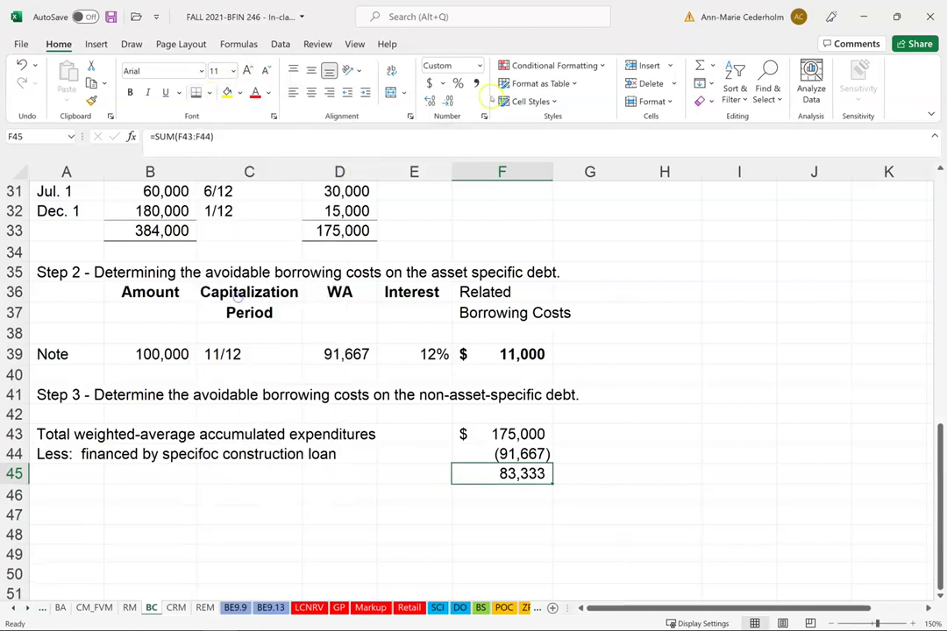
click(429, 83)
click(448, 100)
click(448, 101)
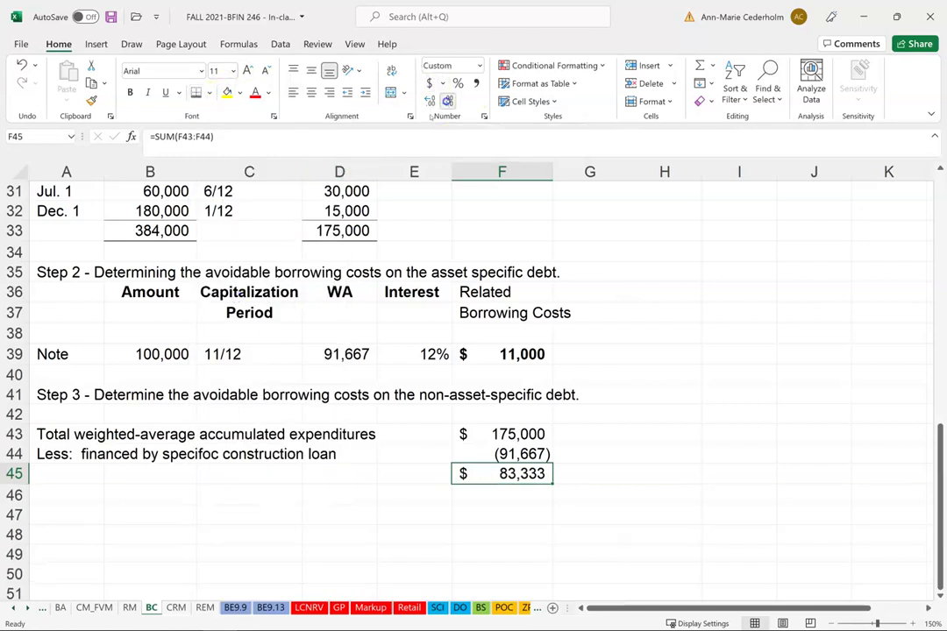
Step: Label row 45 'WA accumulated expenditures financed by general borrowing' and note '(can't be less than zero)' in G45
click(76, 472)
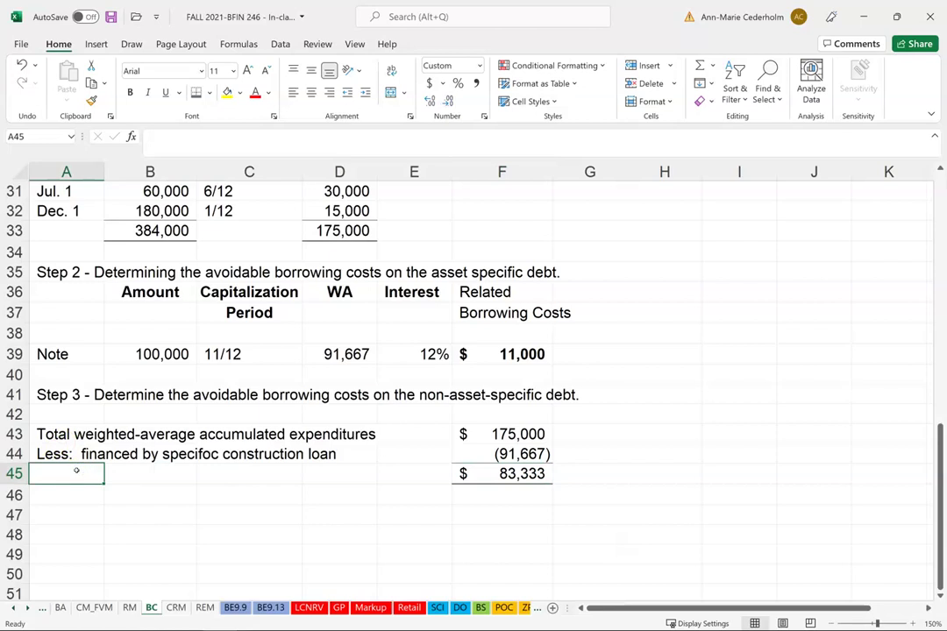
text(WA ac)
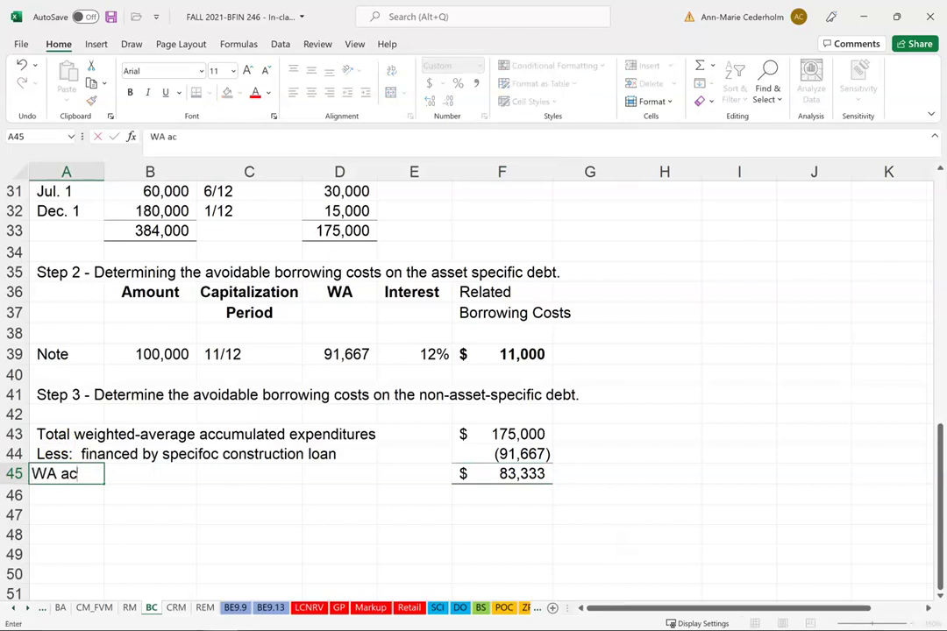
text(cumulated expendi)
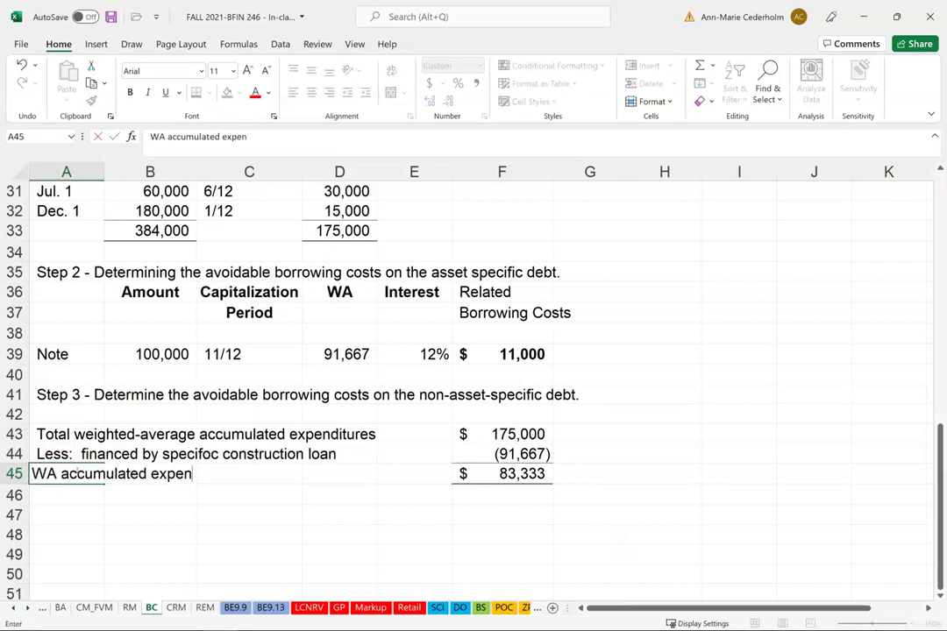
key(BackSpace)
key(BackSpace)
key(BackSpace)
text(nditures fina)
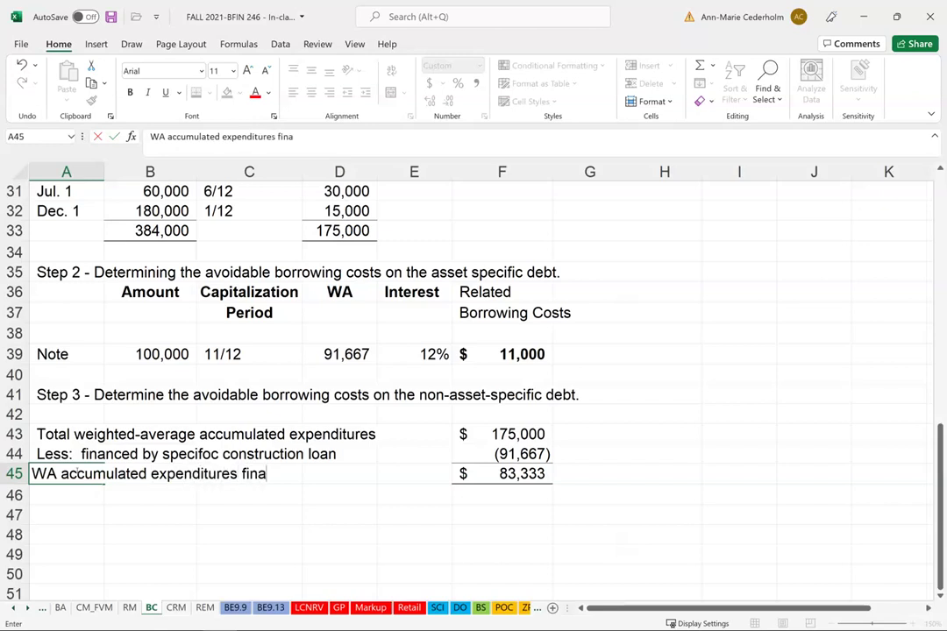
text(nced by)
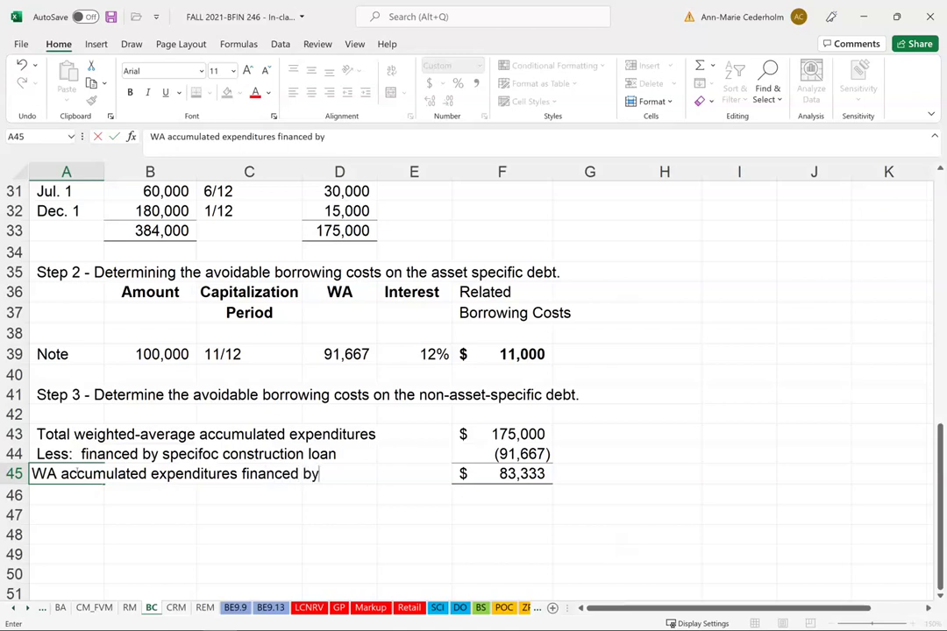
text( general borrowing)
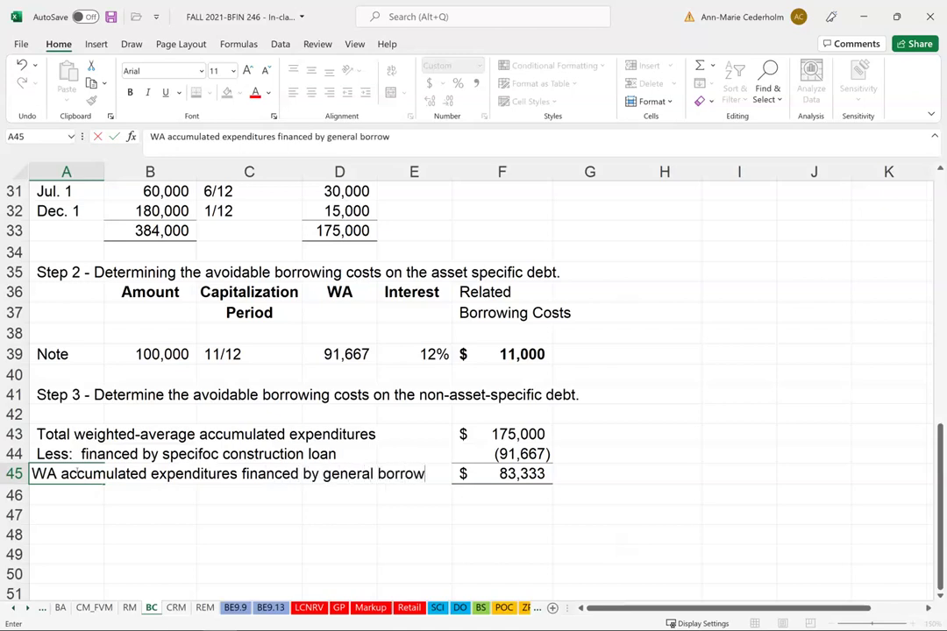
key(Return)
key(Up)
key(Right)
key(Right)
key(Right)
key(Right)
key(Right)
key(Right)
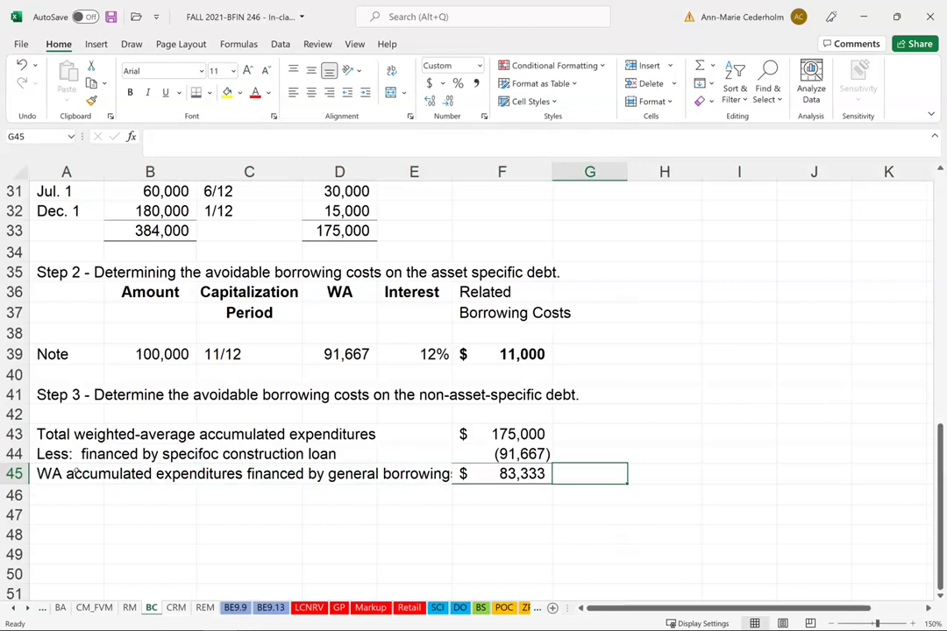
text((can't be less than zero))
key(Return)
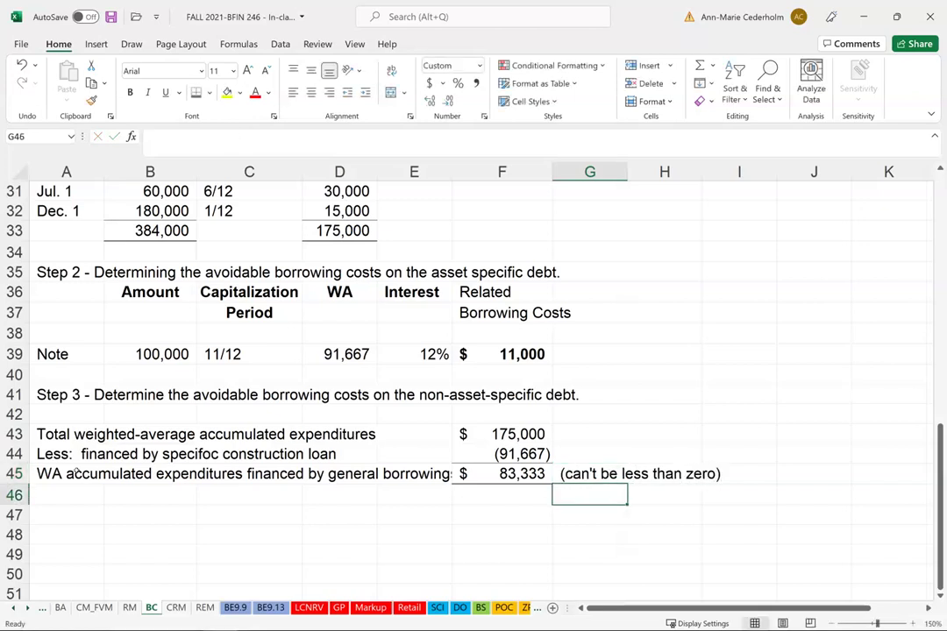
key(Up)
key(Left)
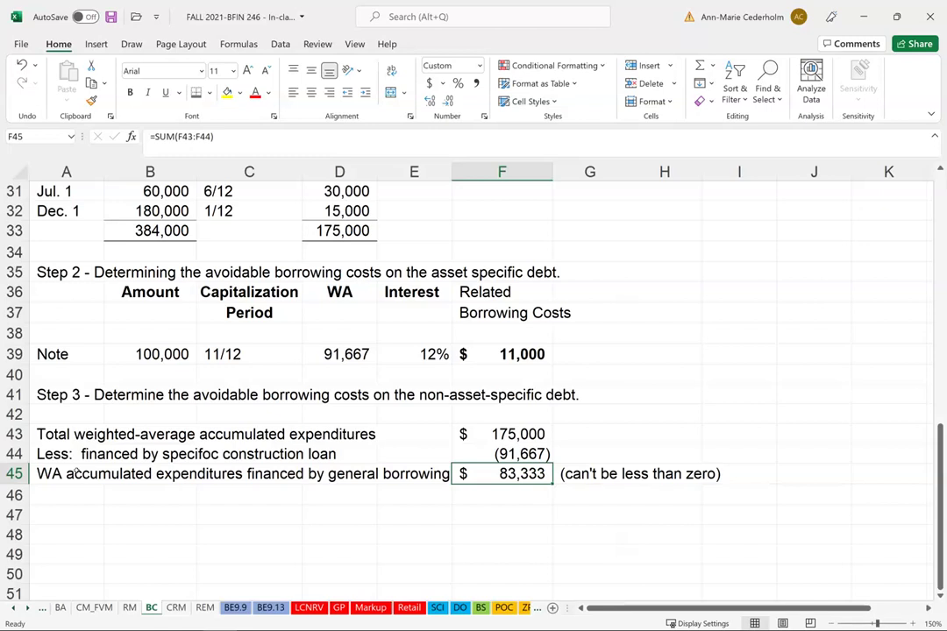
key(Down)
key(Down)
key(Home)
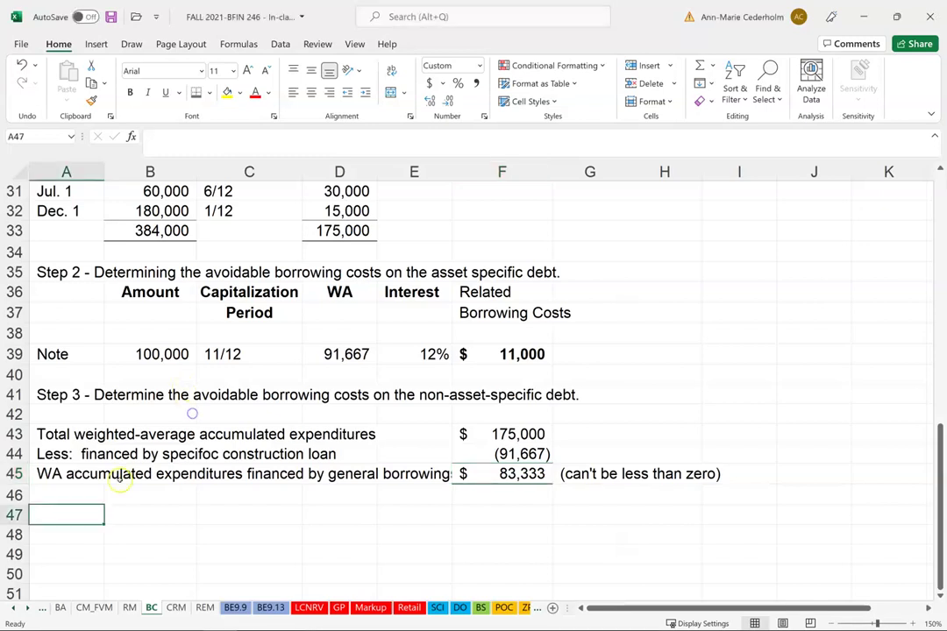
Step: Enter 'Step 4 - Calculation of capitalization rate on general borrowings' in A47
text(Steop)
key(BackSpace)
key(BackSpace)
text(p 4 -)
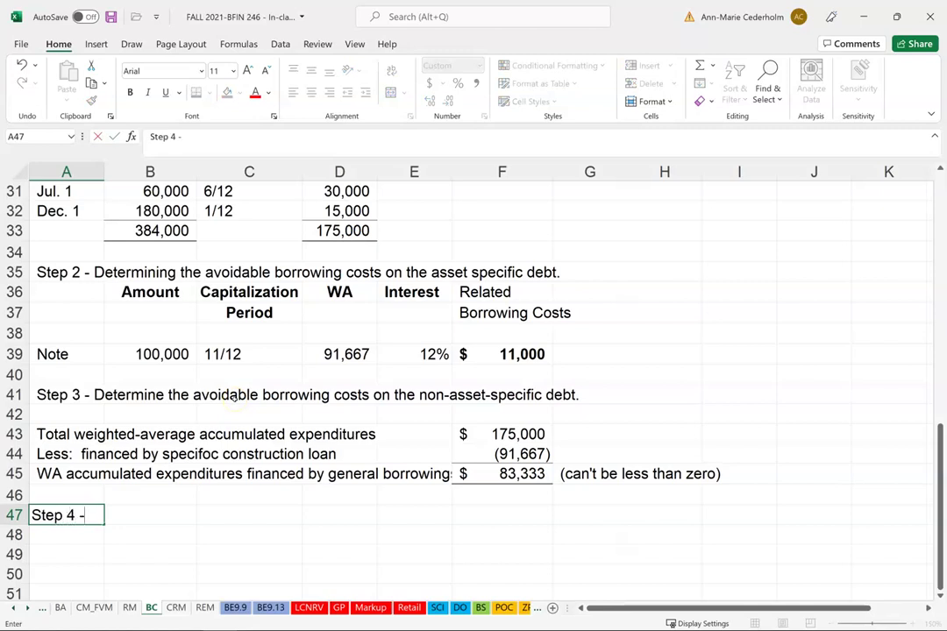
text( Calculation of c)
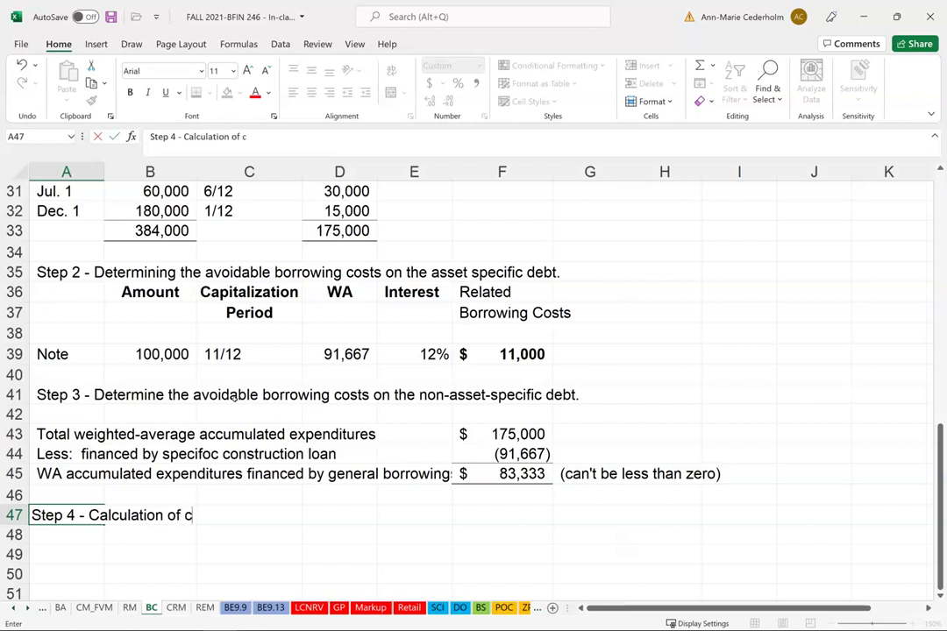
text(apitalization rate on g)
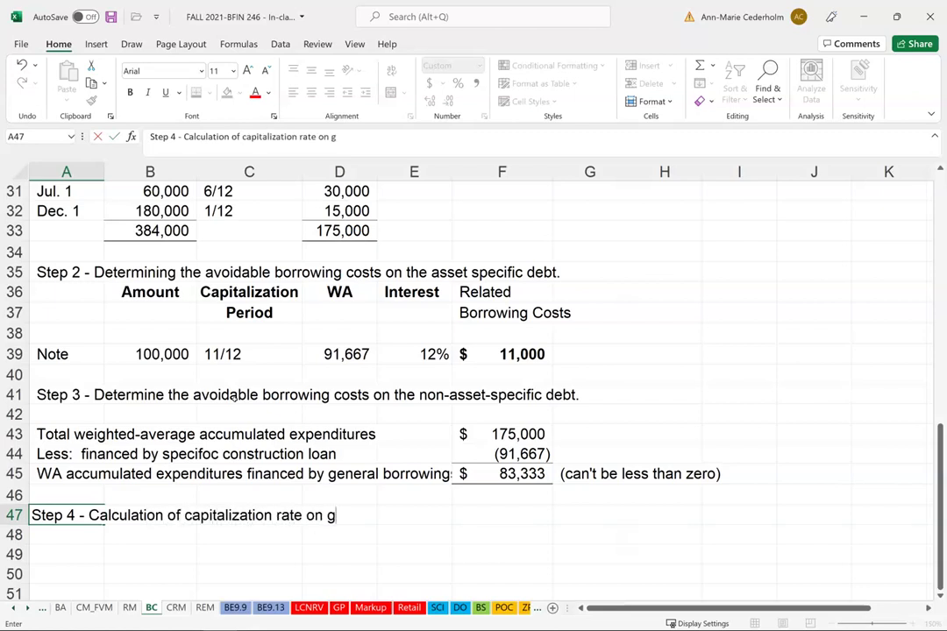
text(eneral borrowings:)
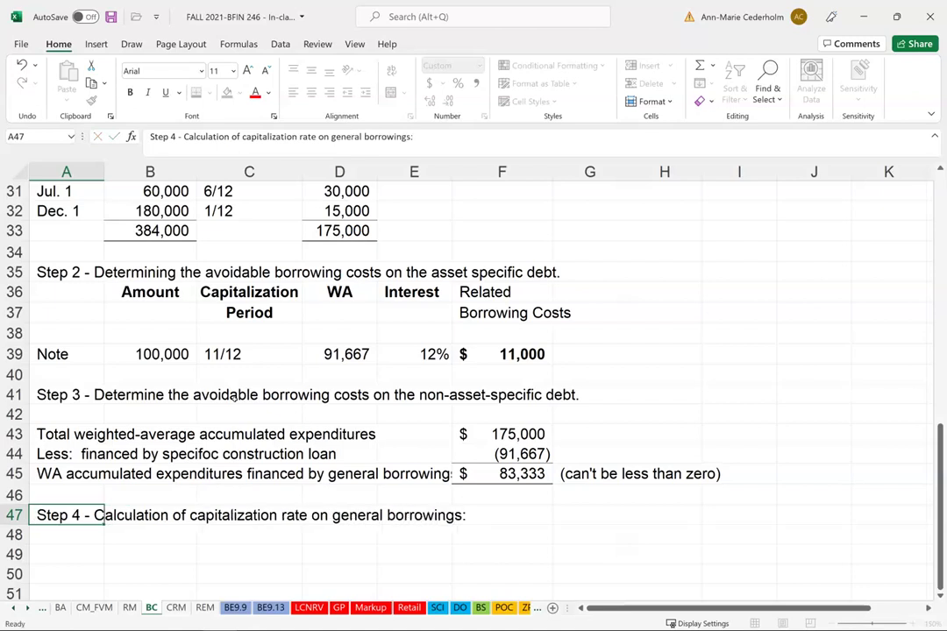
key(Return)
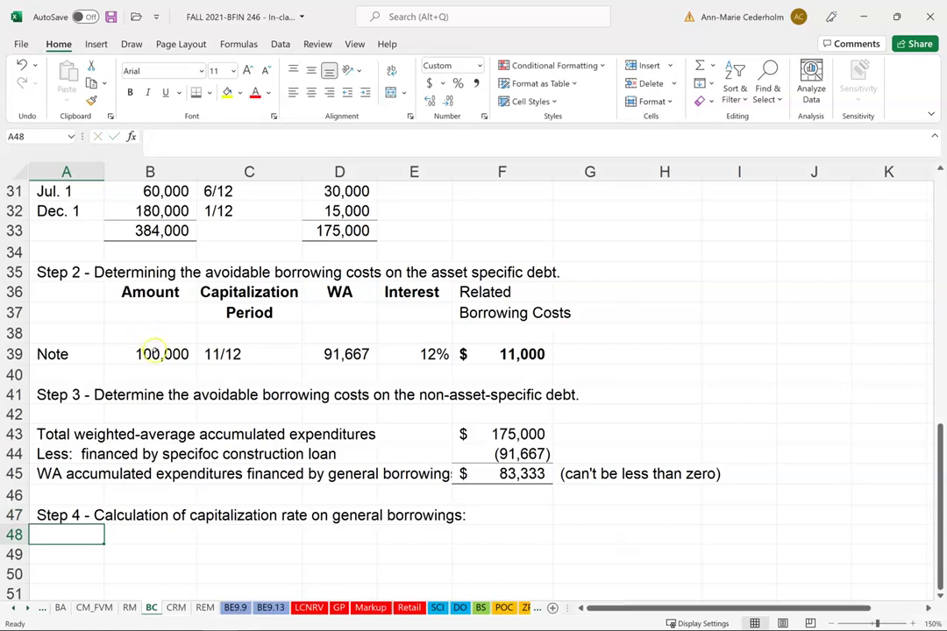
Step: Copy the Step 2 column headers A36:F38 to A49 under the Step 4 heading
mouse_move(67, 302)
mouse_down()
mouse_move(80, 321)
mouse_move(345, 358)
mouse_move(525, 369)
mouse_up()
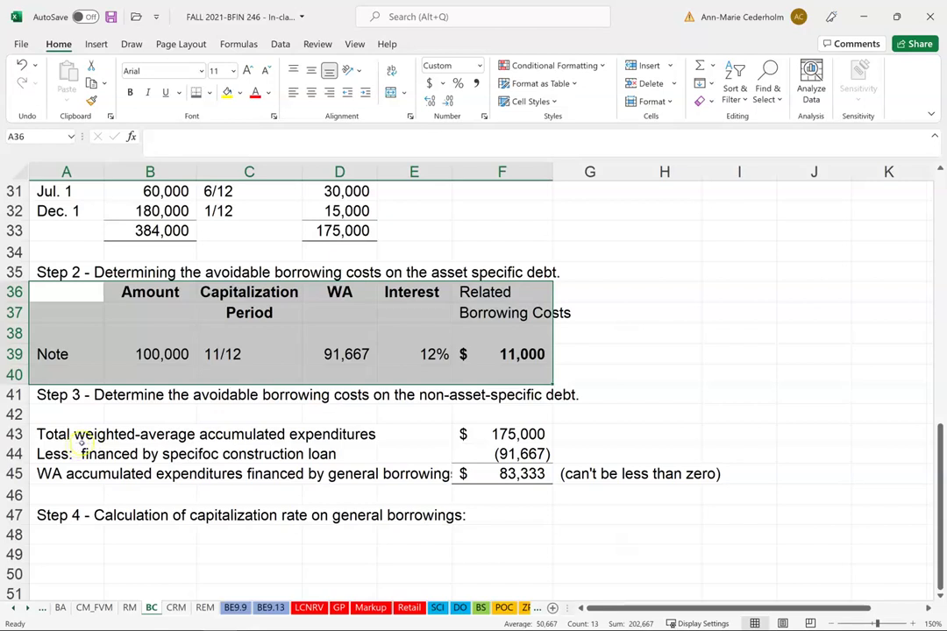
scroll(78, 444, down, 1)
click(158, 269)
mouse_move(92, 234)
mouse_down()
mouse_move(195, 254)
mouse_move(492, 274)
mouse_up()
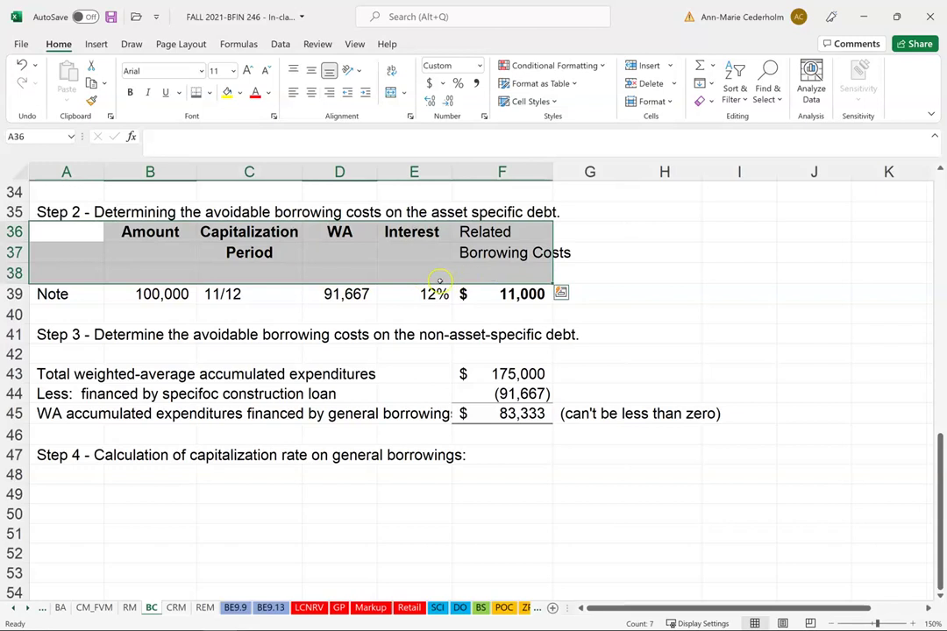
key(ctrl+c)
click(71, 494)
key(ctrl+v)
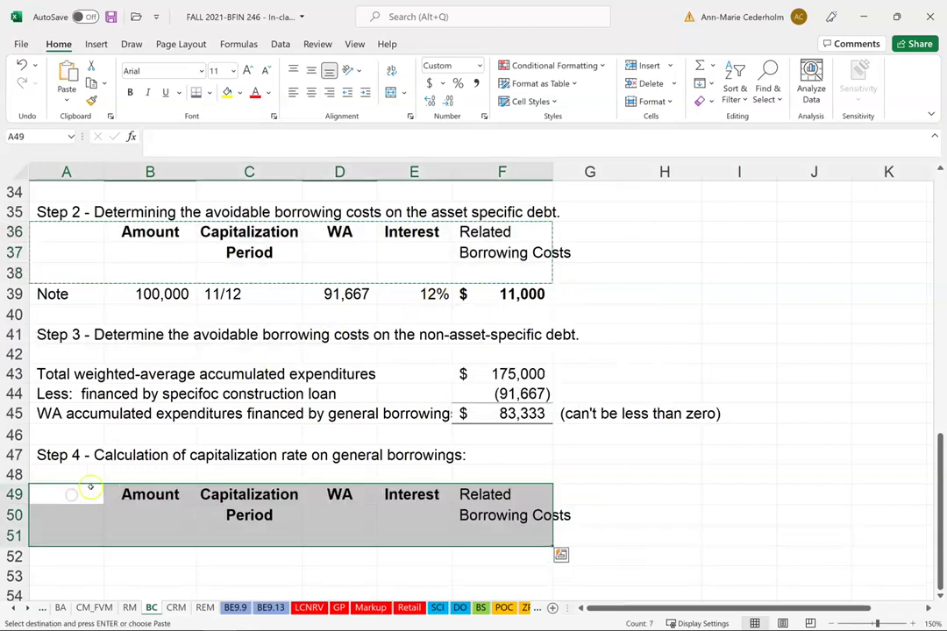
Step: Make the Related Borrowing Costs header cells F49:F50 bold
drag(465, 494, 543, 517)
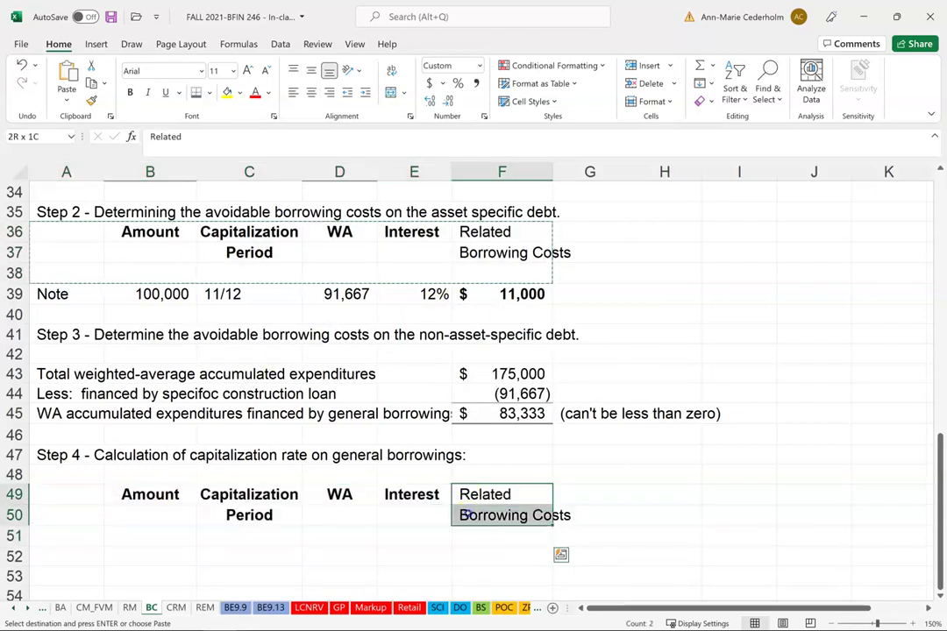
key(ctrl+b)
click(249, 516)
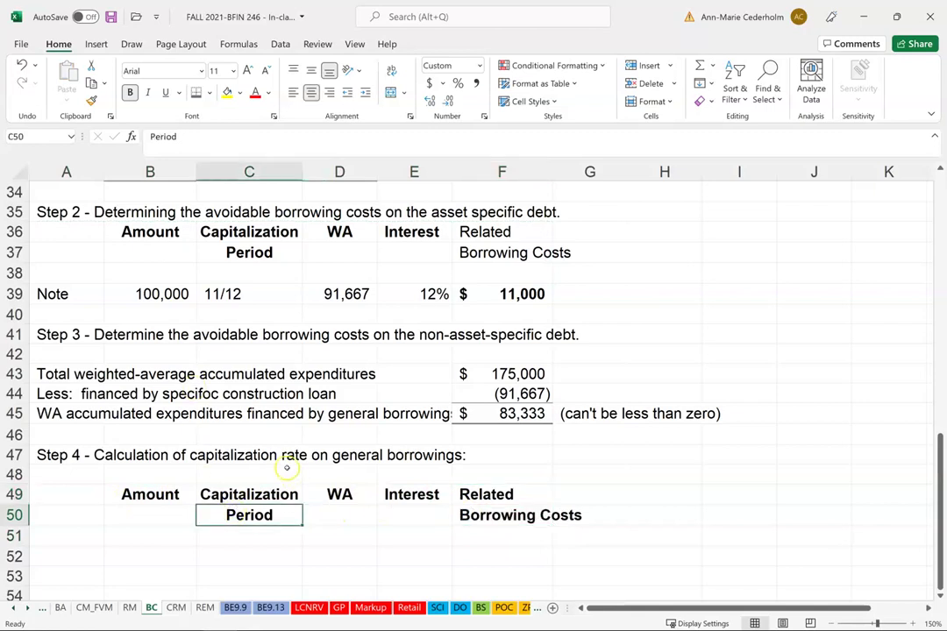
scroll(285, 468, up, 7)
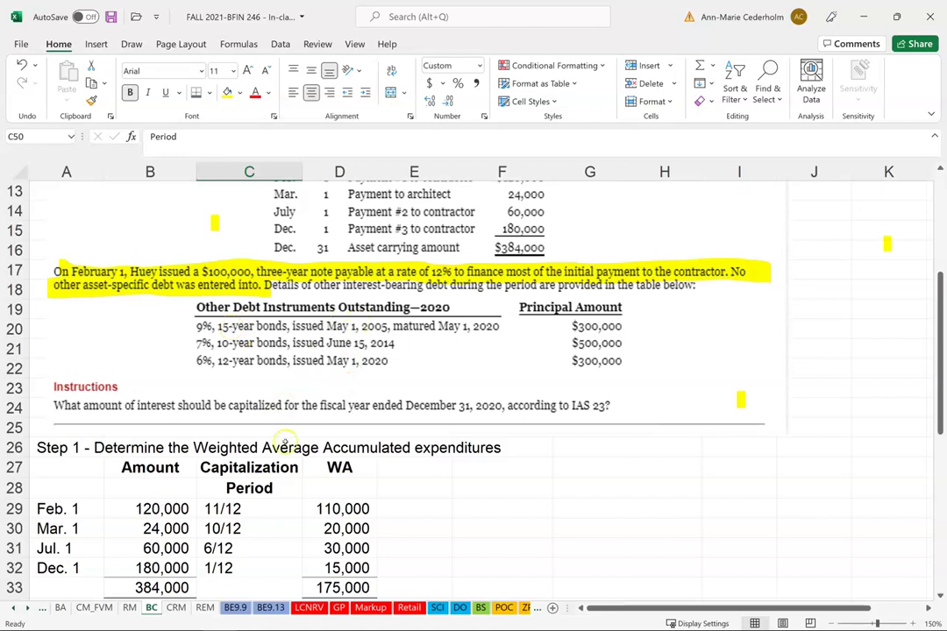
Step: Widen column A to fit the debt descriptions, discarding a stray 7% entry in A51
scroll(284, 445, down, 5)
scroll(284, 445, down, 4)
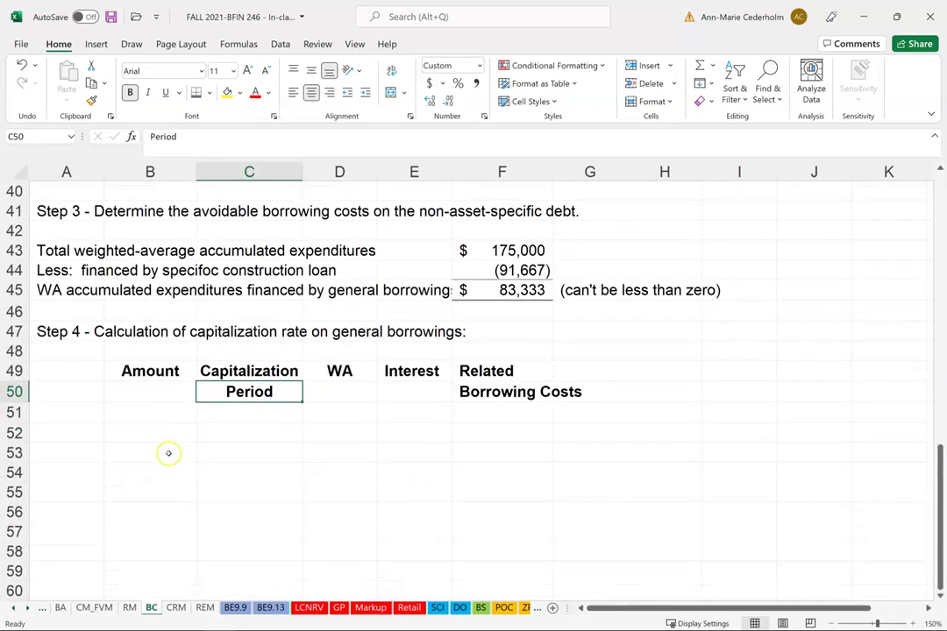
click(63, 415)
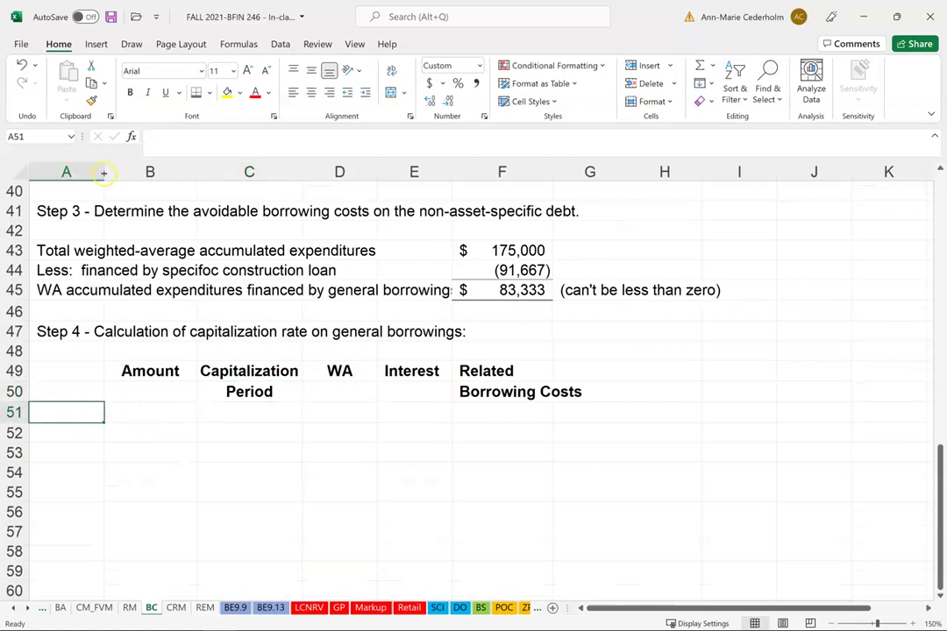
drag(105, 173, 219, 175)
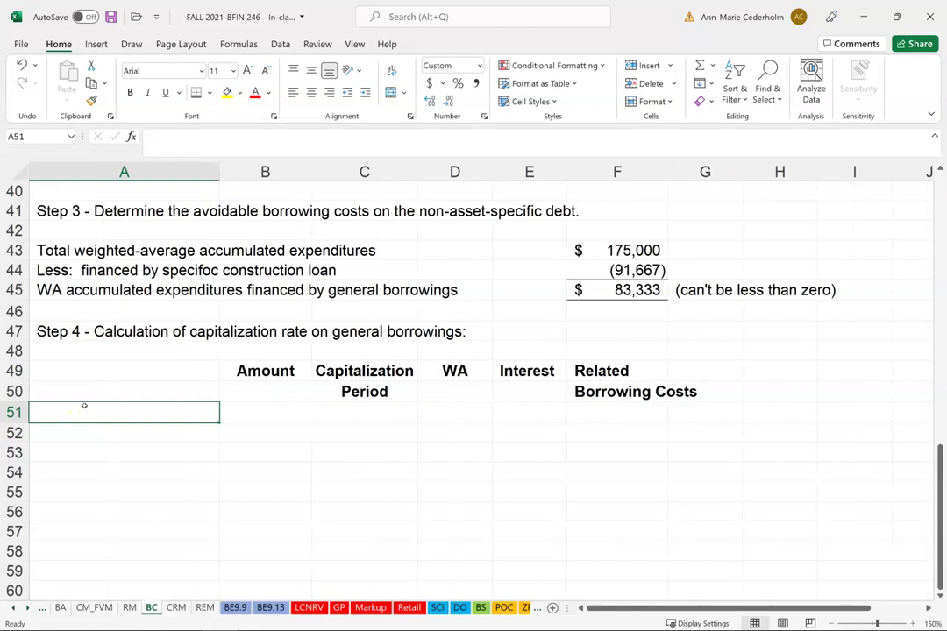
text(7)
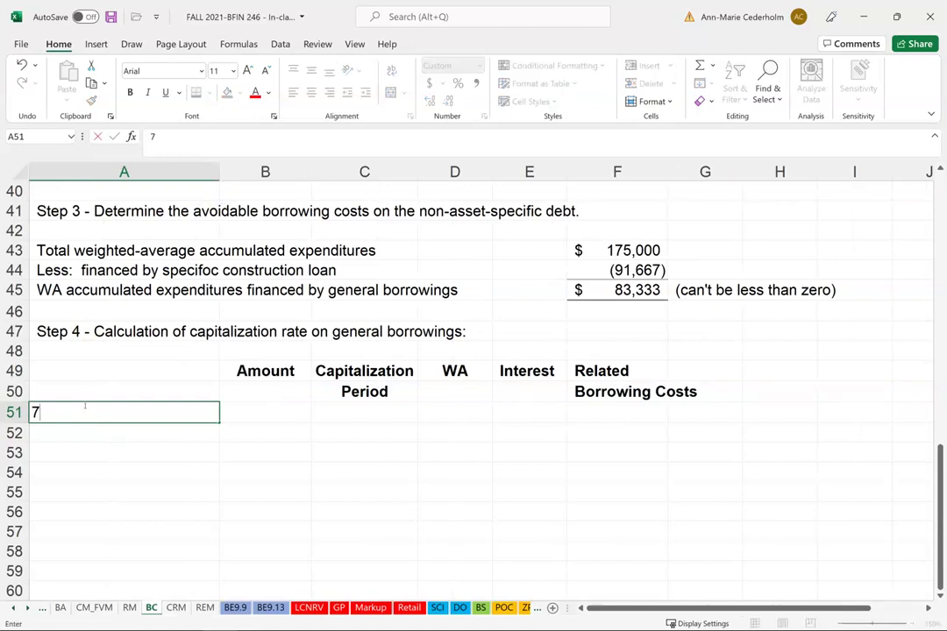
text(%)
key(BackSpace)
key(BackSpace)
Step: Label the first debt row '9%, 15-year bond' with 'matured May 1, 2020' below
scroll(136, 405, up, 9)
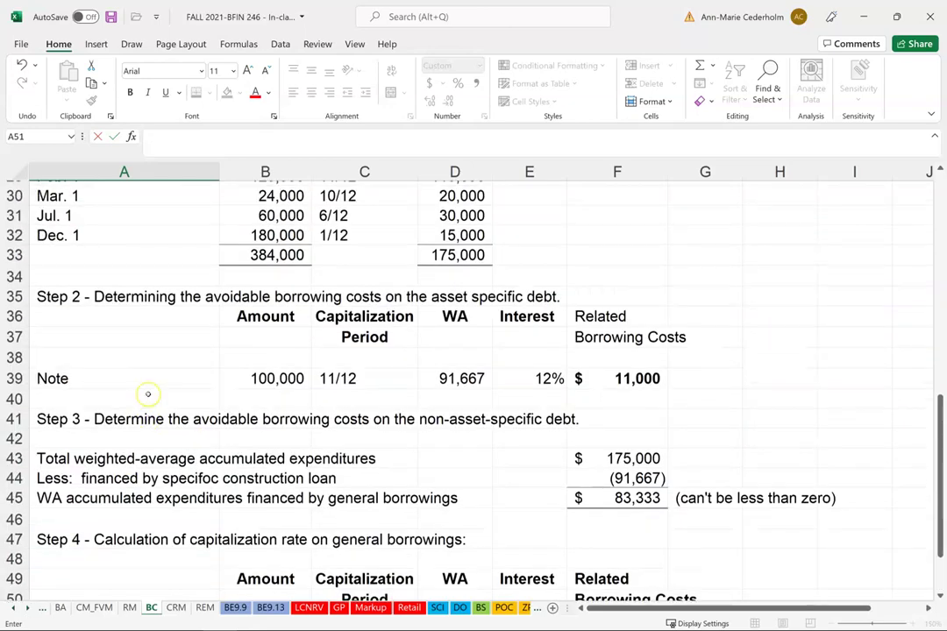
scroll(137, 394, down, 8)
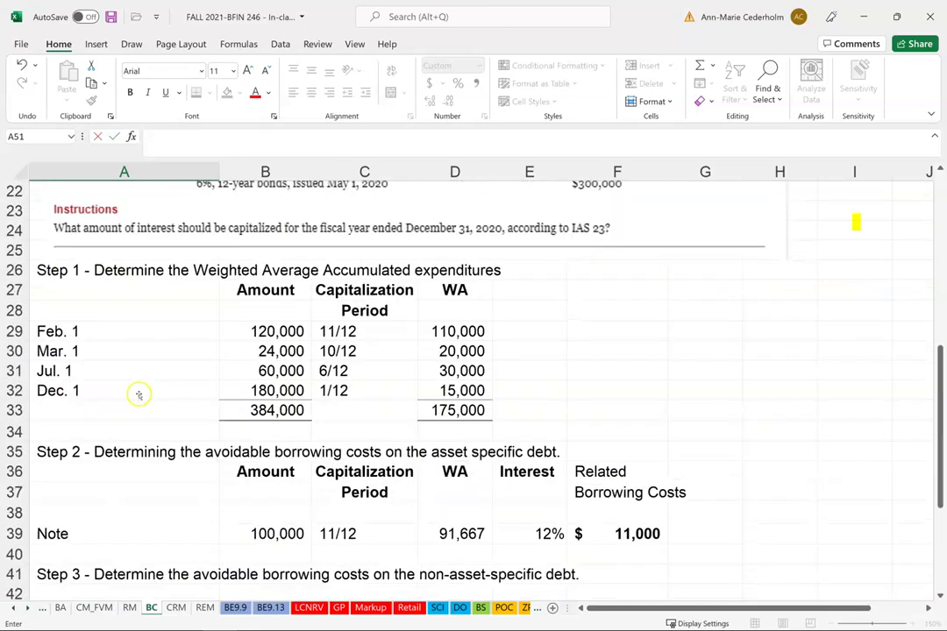
scroll(137, 394, down, 1)
text(9)
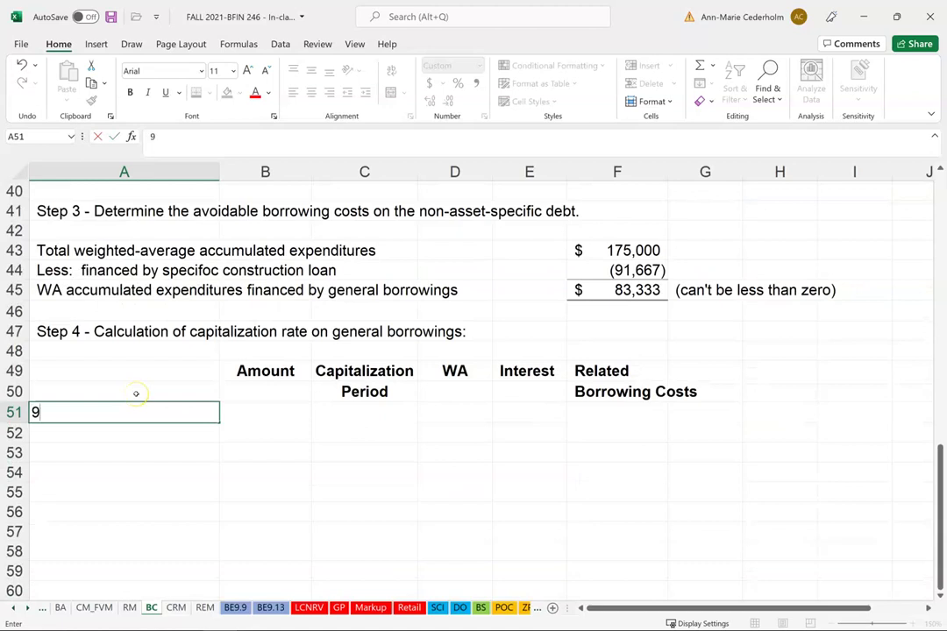
text(%, 15-year bond,)
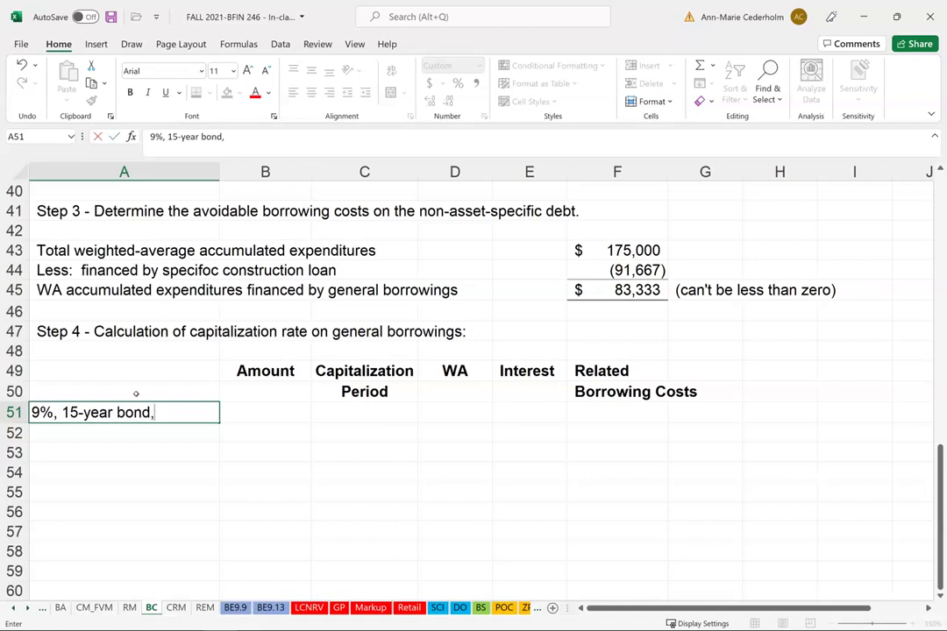
key(Return)
text(mat)
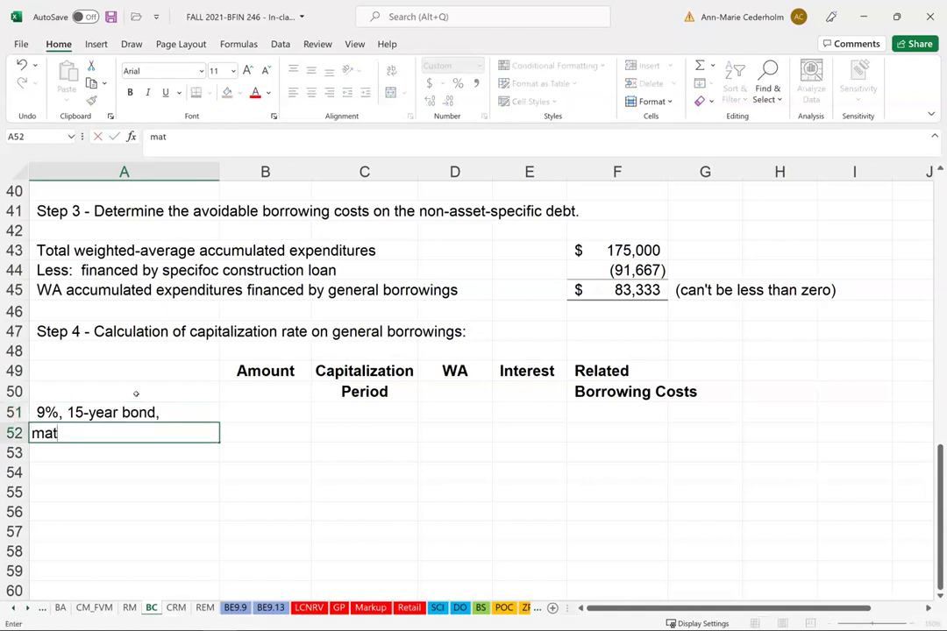
text(ured May 1, 2020)
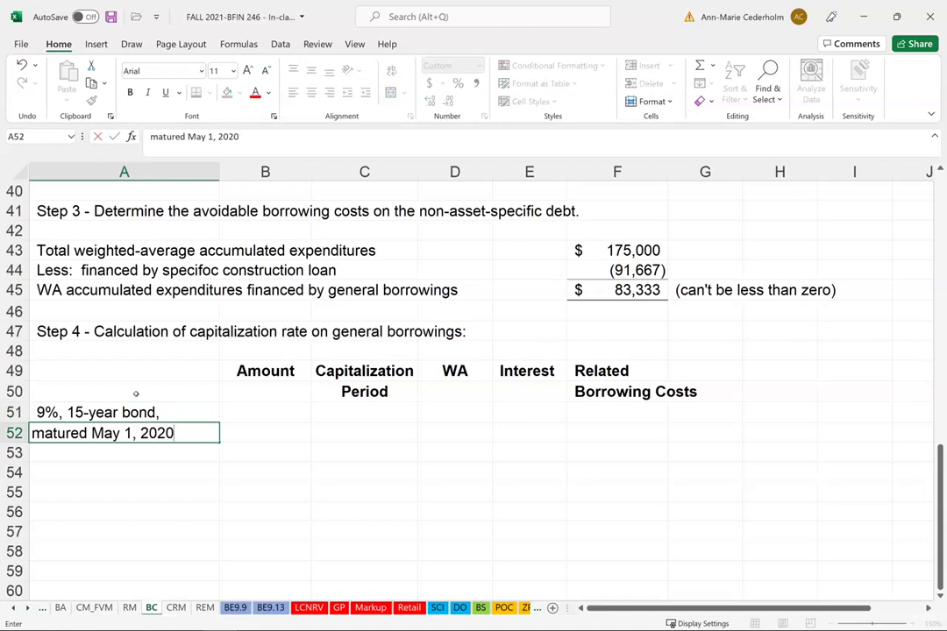
key(Return)
Step: Enter 300,000 as the bond's amount in B52
key(Up)
key(Right)
text(30)
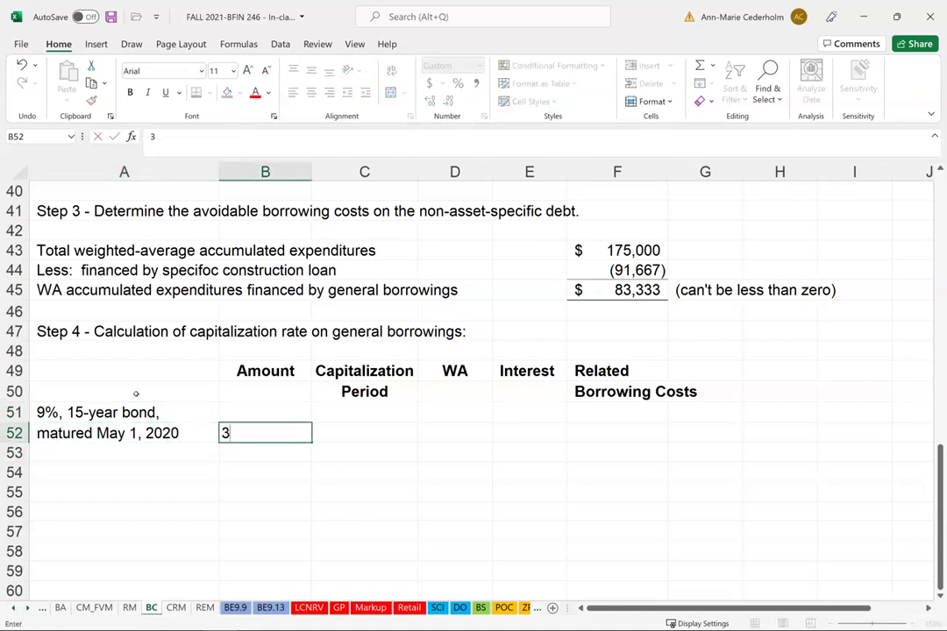
text(0,000)
key(Return)
key(Up)
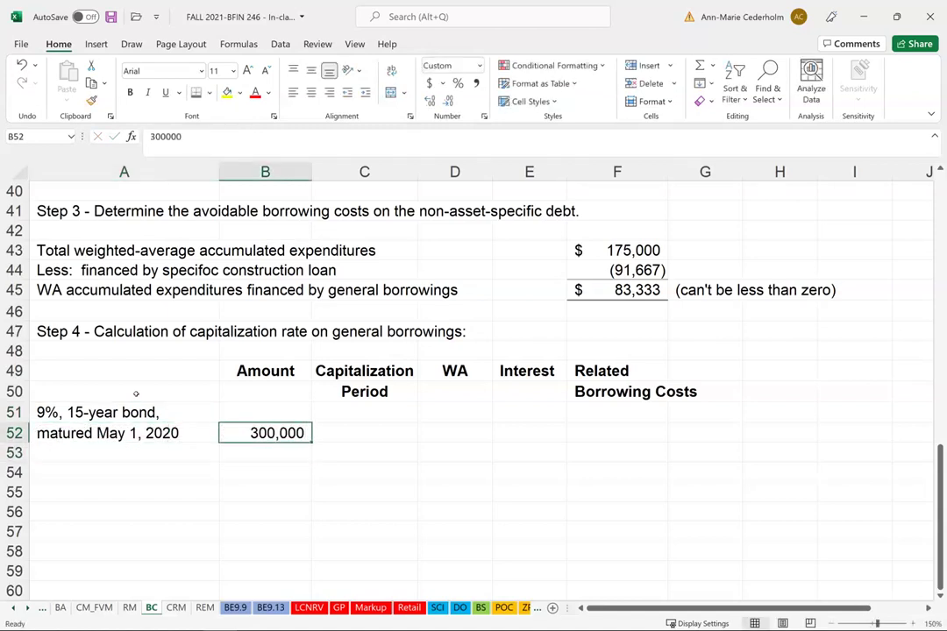
key(Right)
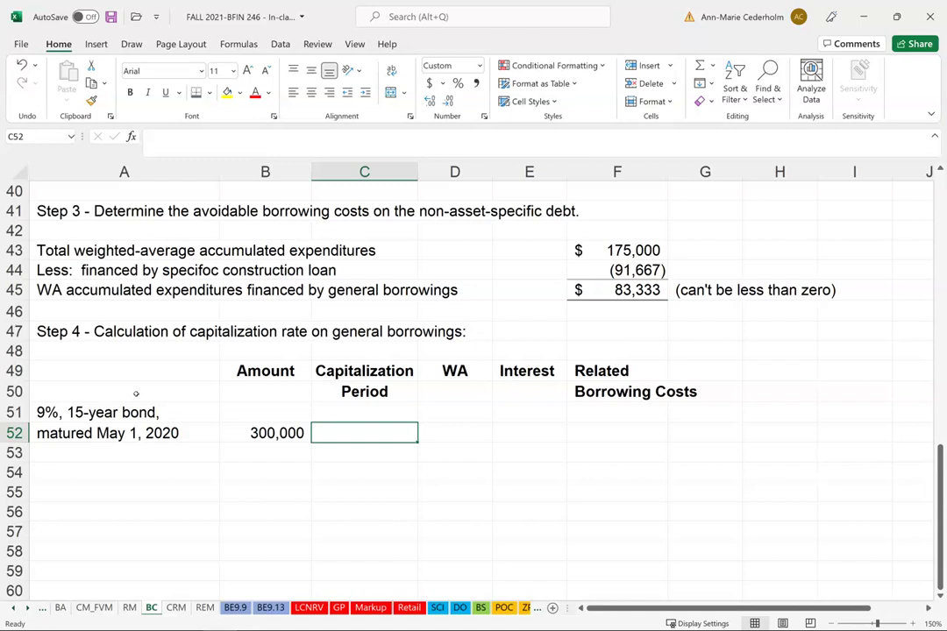
Step: Enter '4/12 in C52 and the weighted average =B52*4/12 (100,000) in D52
text('4/12)
key(Return)
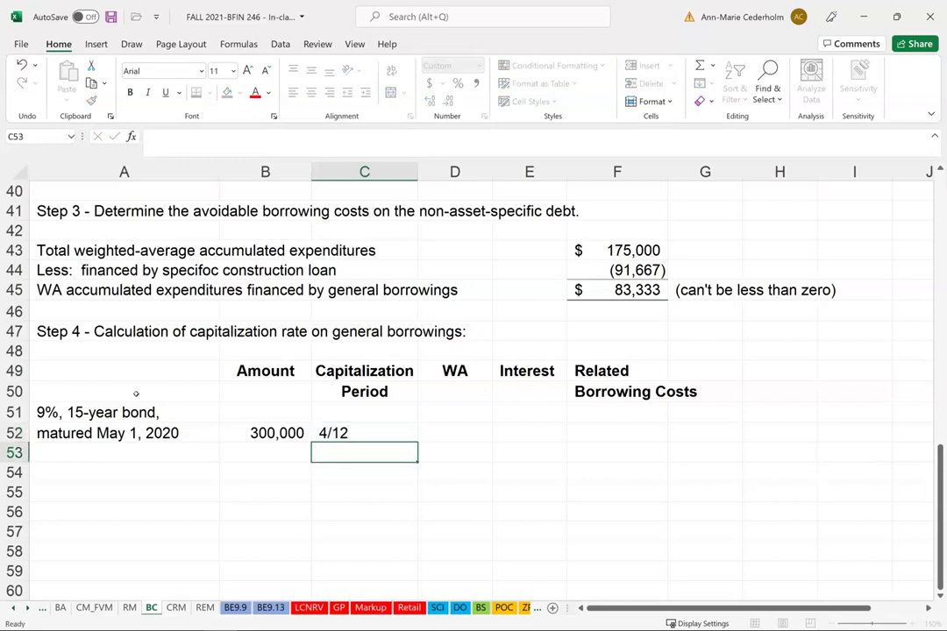
key(Up)
key(Right)
text(=)
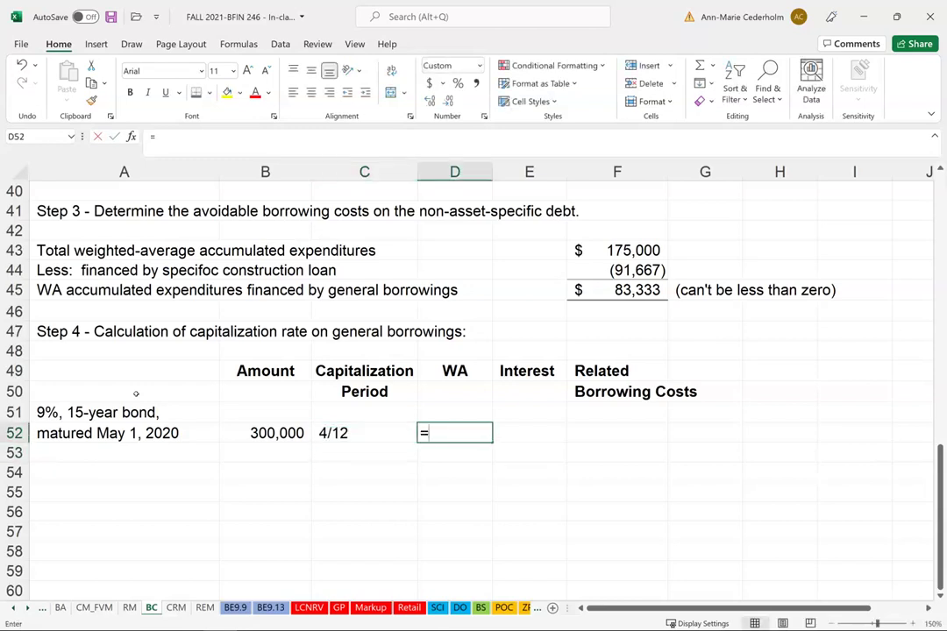
key(Left)
key(Left)
key(Left)
key(Right)
text(*4/12)
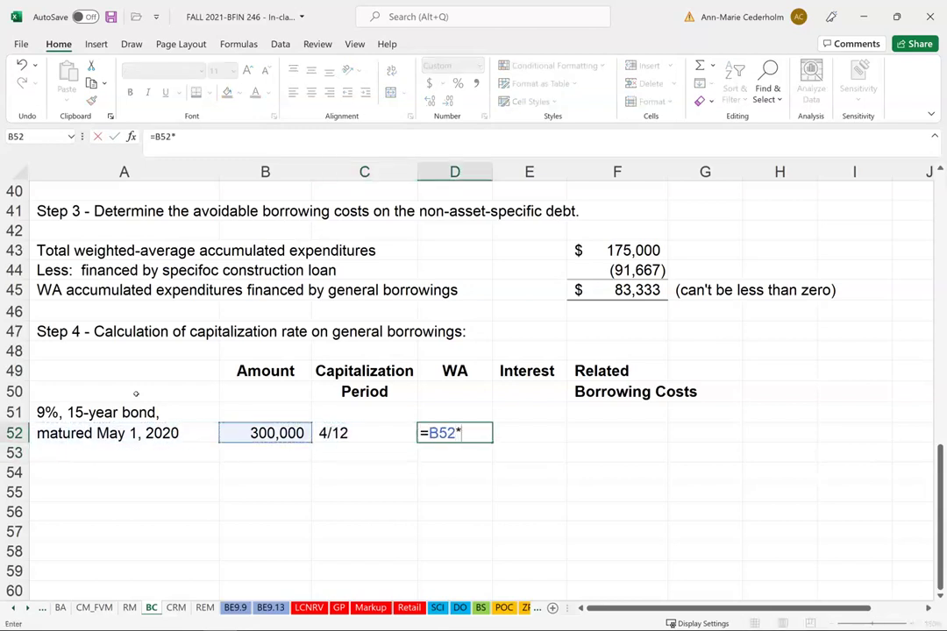
key(Return)
key(Up)
key(Right)
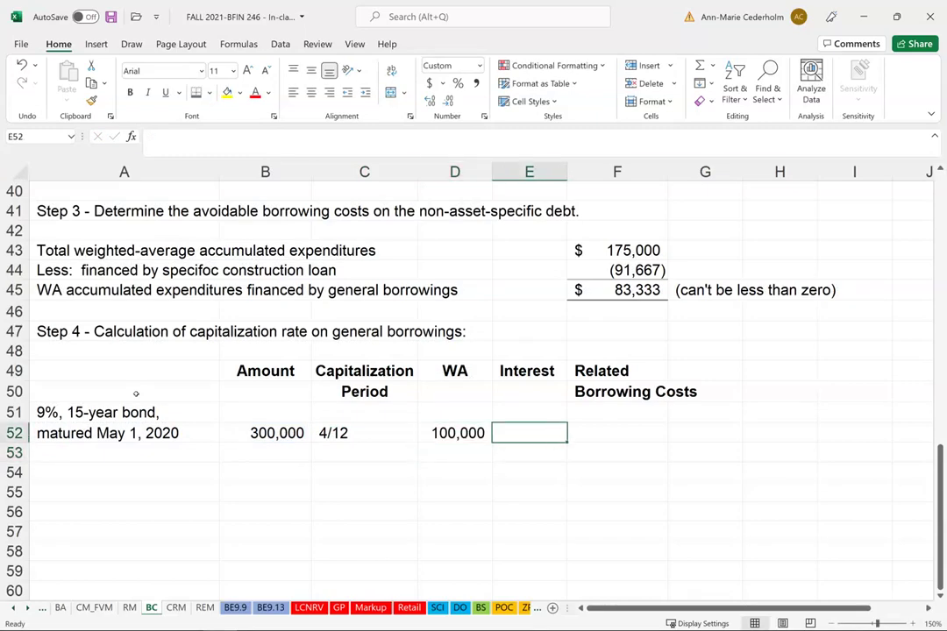
Step: Enter the 9% interest rate in E52 and format it with Percent Style
scroll(135, 396, up, 5)
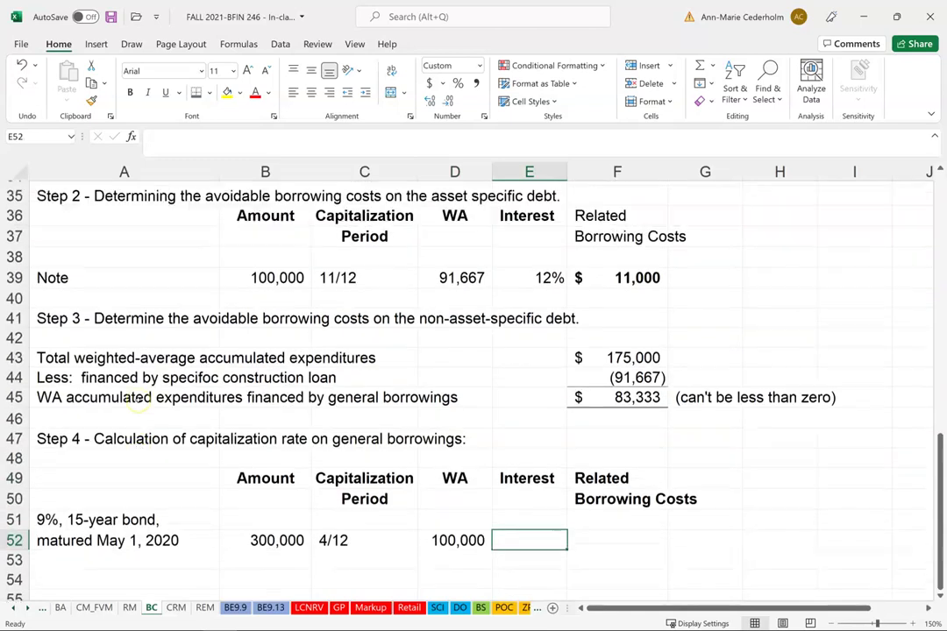
scroll(138, 400, up, 5)
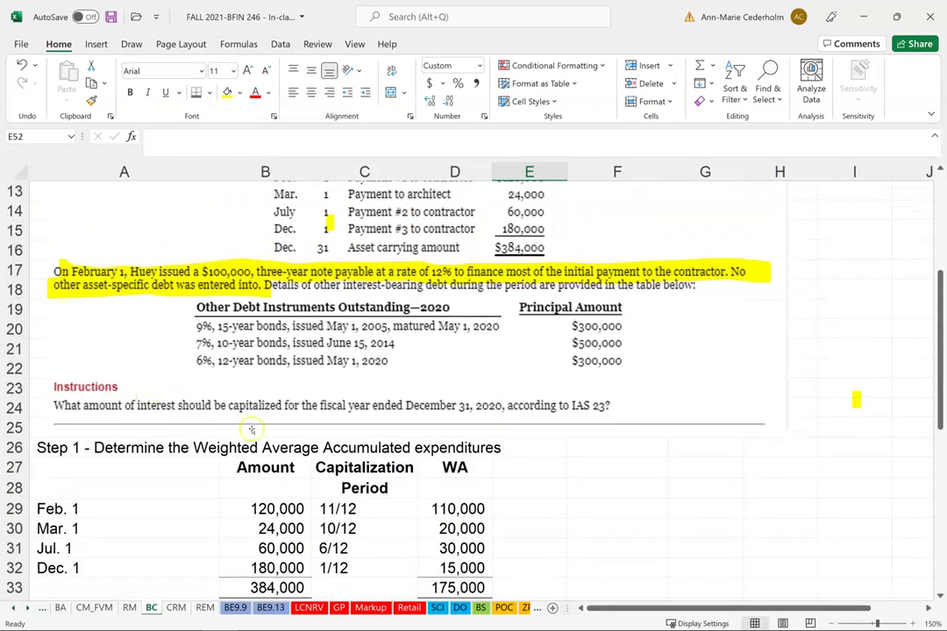
scroll(251, 429, down, 9)
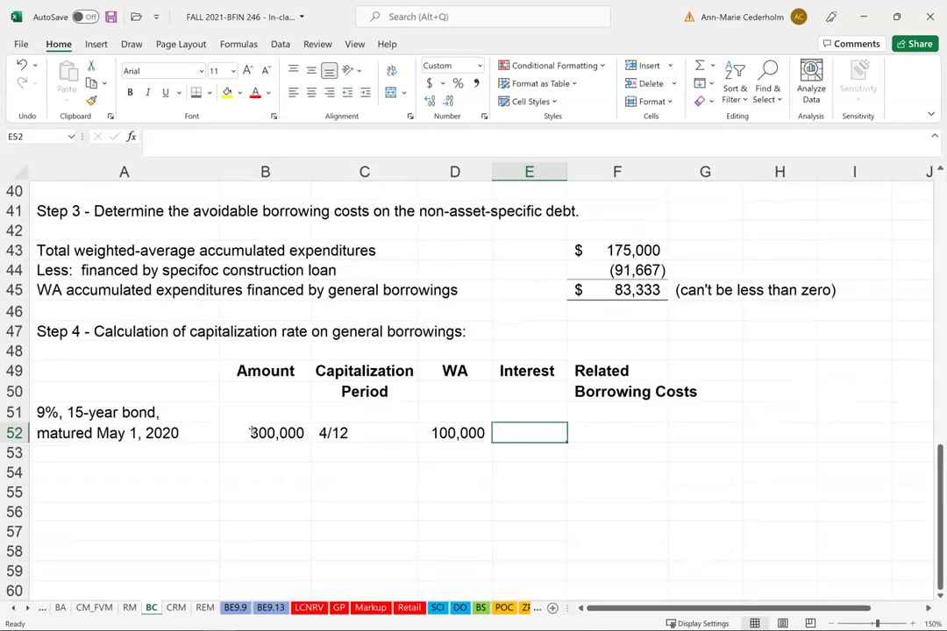
text(9%)
key(Return)
key(Up)
click(458, 83)
key(Right)
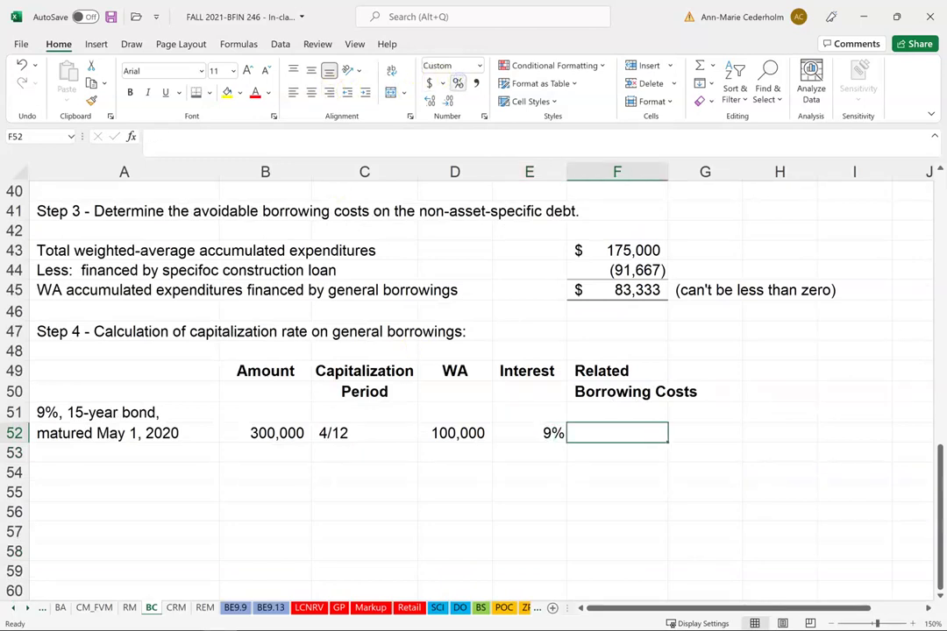
Step: Compute related borrowing costs in F52 with =D52*E52, giving 9,000
text(=)
click(454, 433)
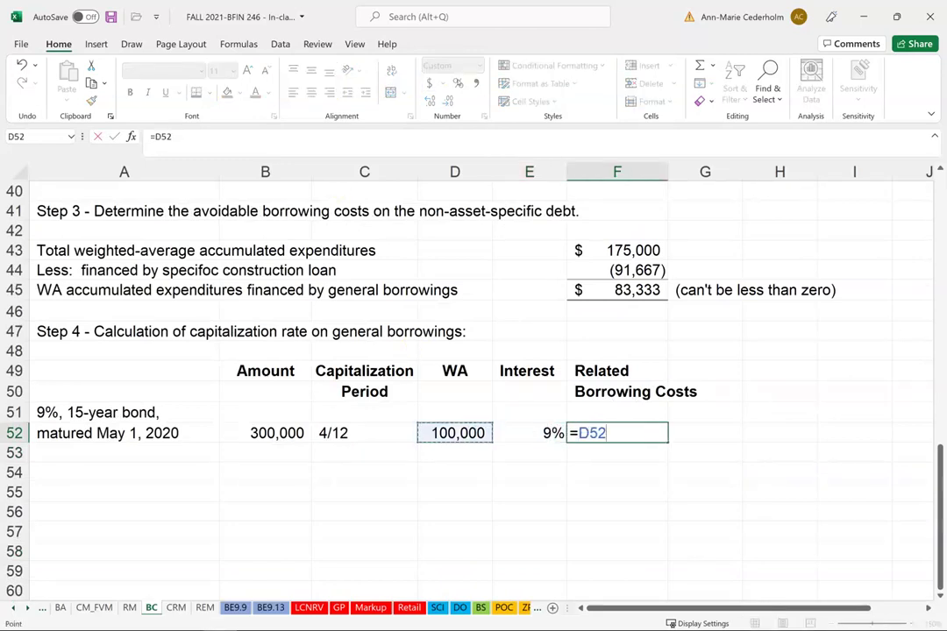
text(*)
click(528, 433)
key(Return)
key(Up)
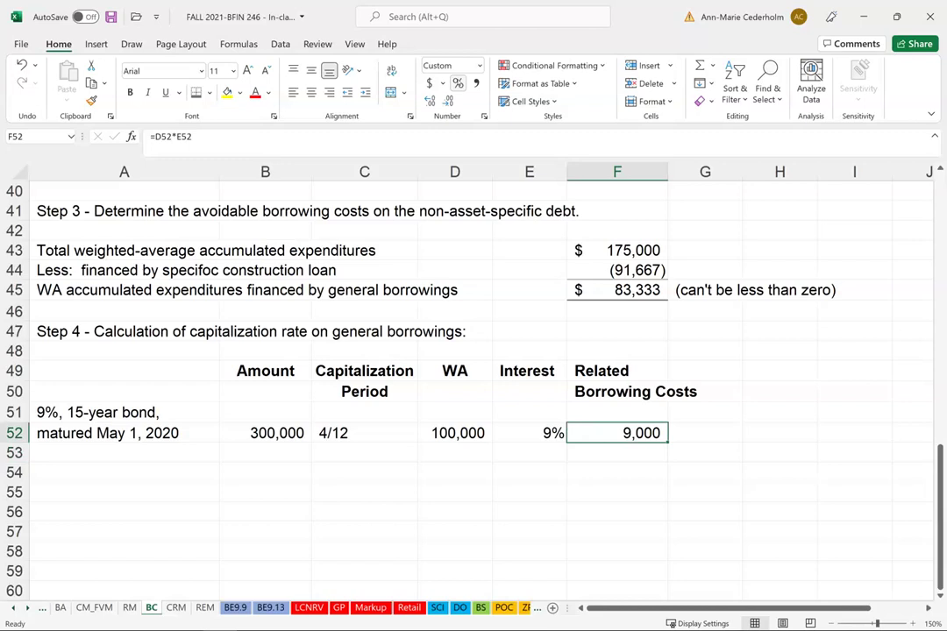
key(Down)
key(Left)
key(Left)
key(Left)
key(Left)
key(Left)
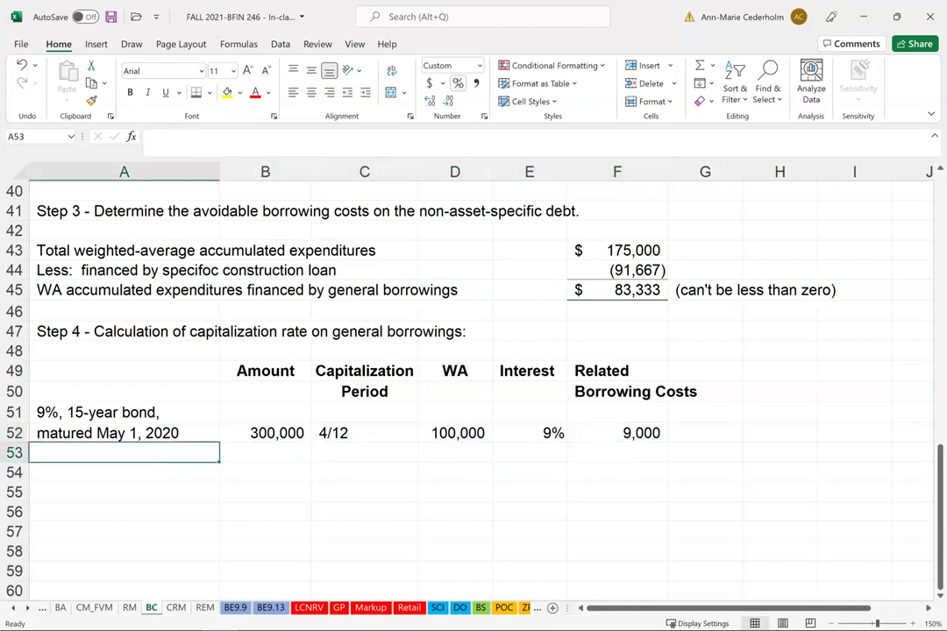
scroll(620, 351, up, 7)
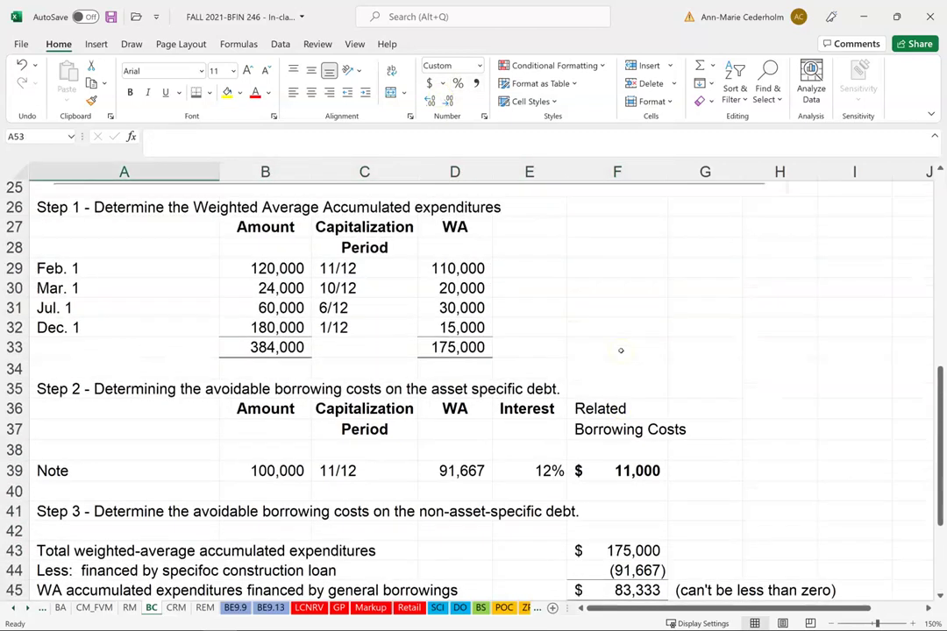
scroll(621, 350, up, 1)
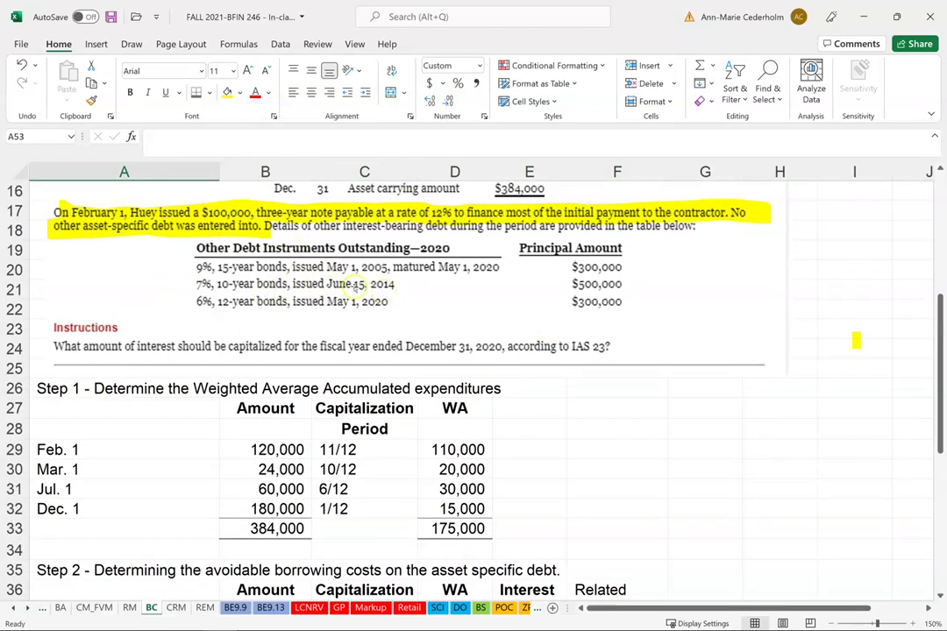
scroll(406, 362, down, 9)
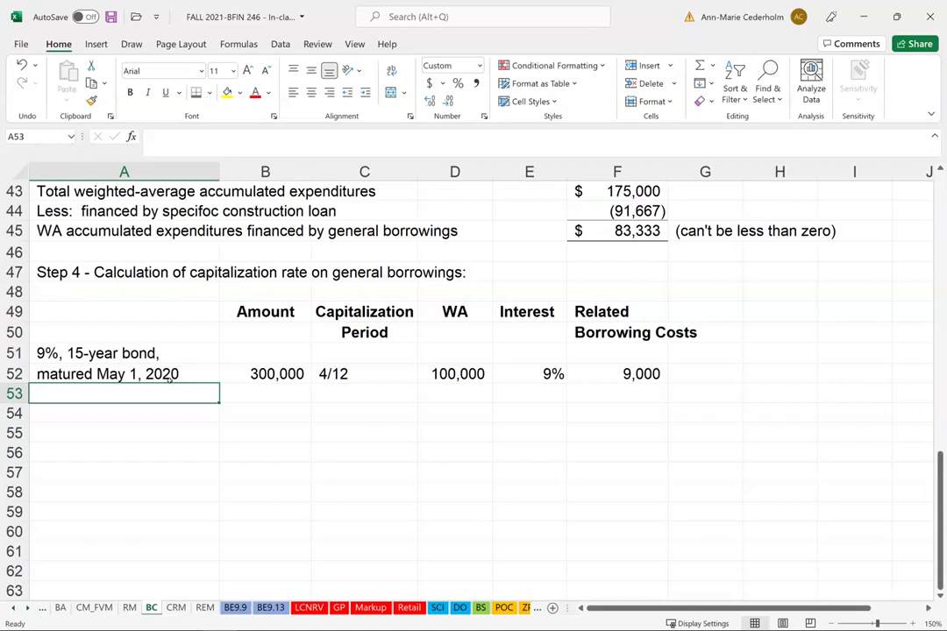
Step: Label row 53 as '7%, 10-year bonds', correcting typos along the way
text(7%, 10-)
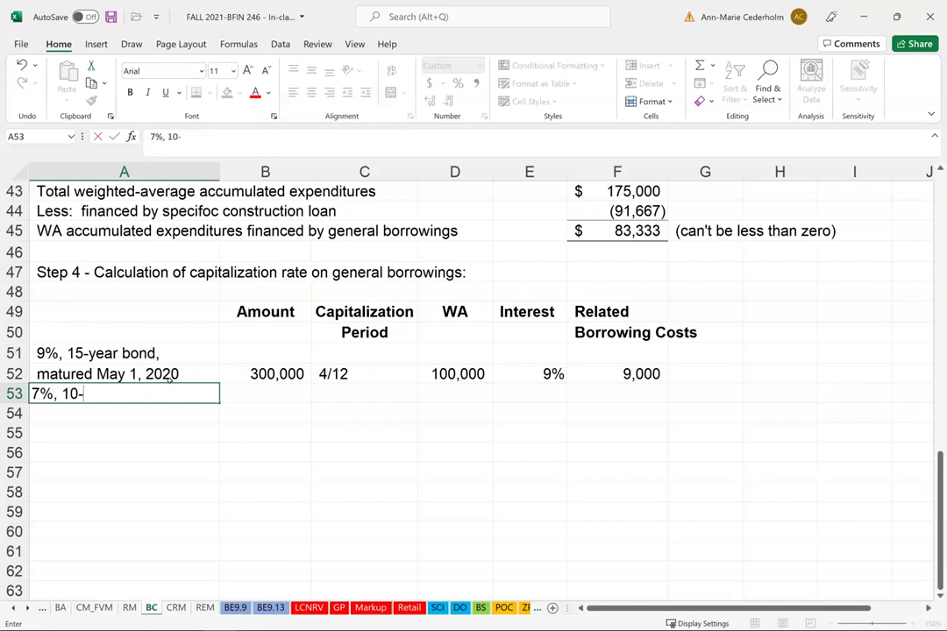
text(year)
key(BackSpace)
key(BackSpace)
key(BackSpace)
text(ear bons)
key(BackSpace)
text(ds)
key(Return)
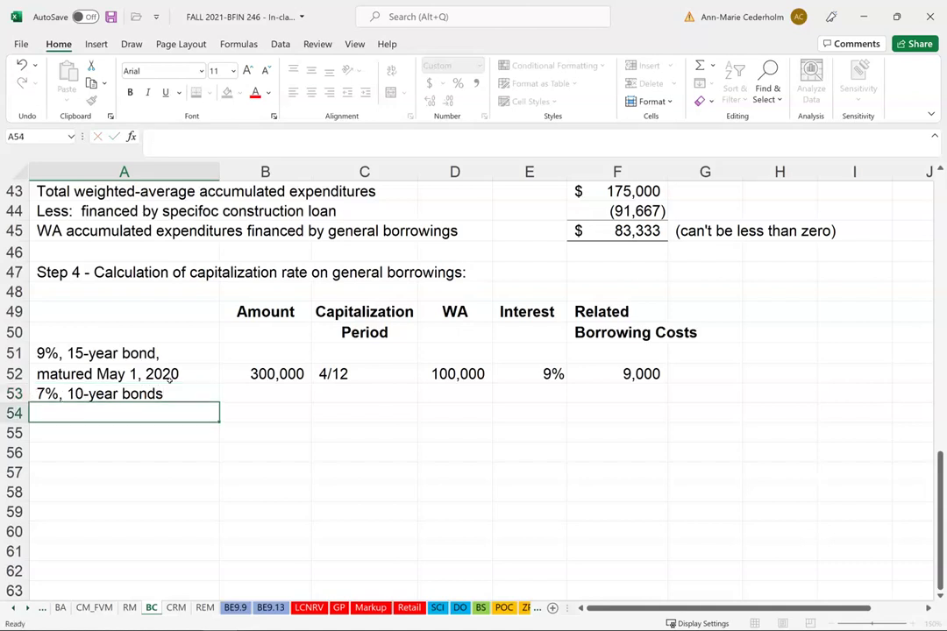
key(Up)
key(Right)
Step: Enter the 500,000 amount and '12/12 capitalization period for the 7% bonds
text(500,000)
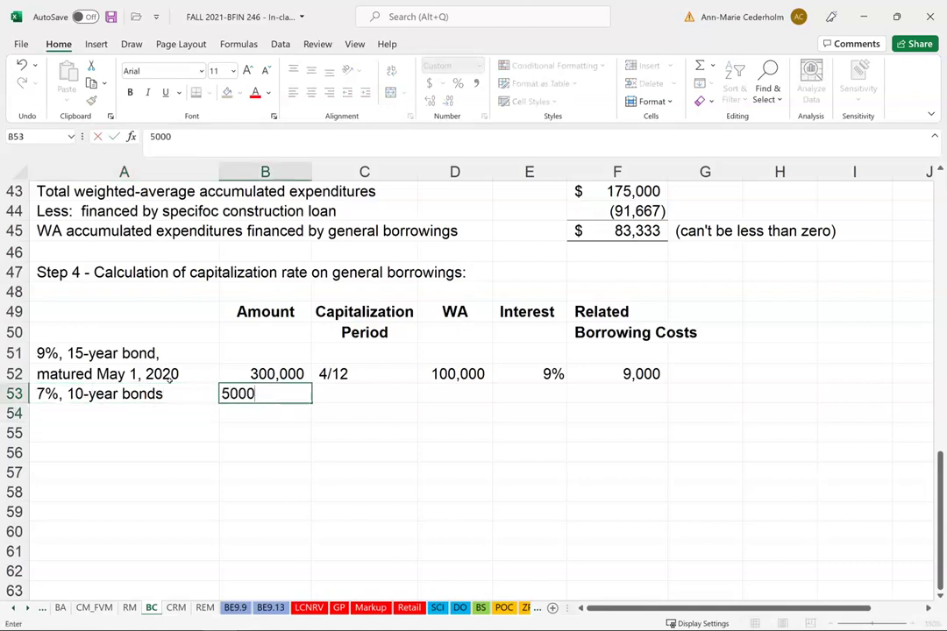
key(Return)
key(Up)
key(Right)
text('12/12)
key(Return)
key(Up)
key(Right)
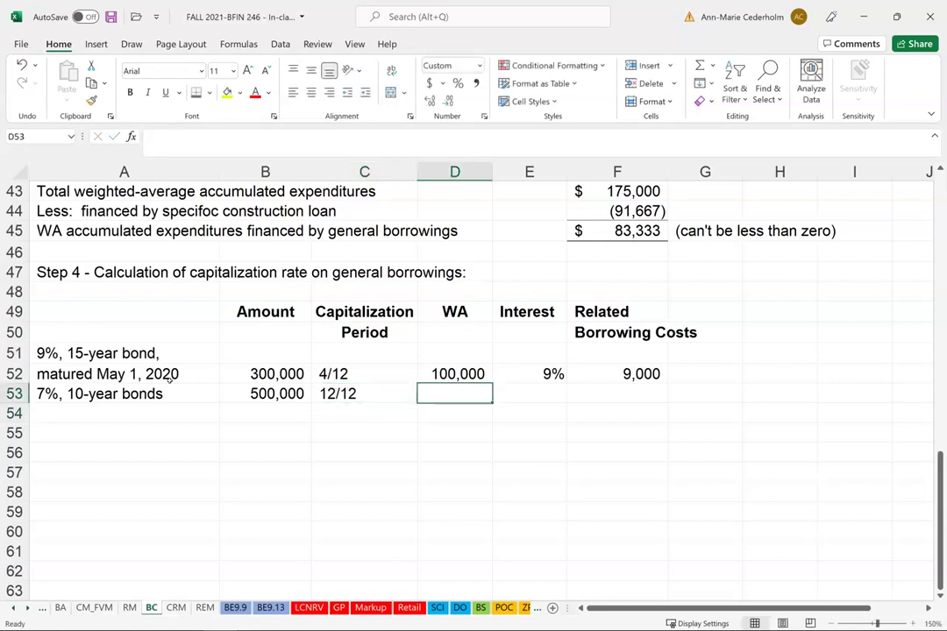
Step: Enter the weighted average =B53*12/12 (500,000) and 7% interest in Percent Style
text(=)
key(Left)
key(Left)
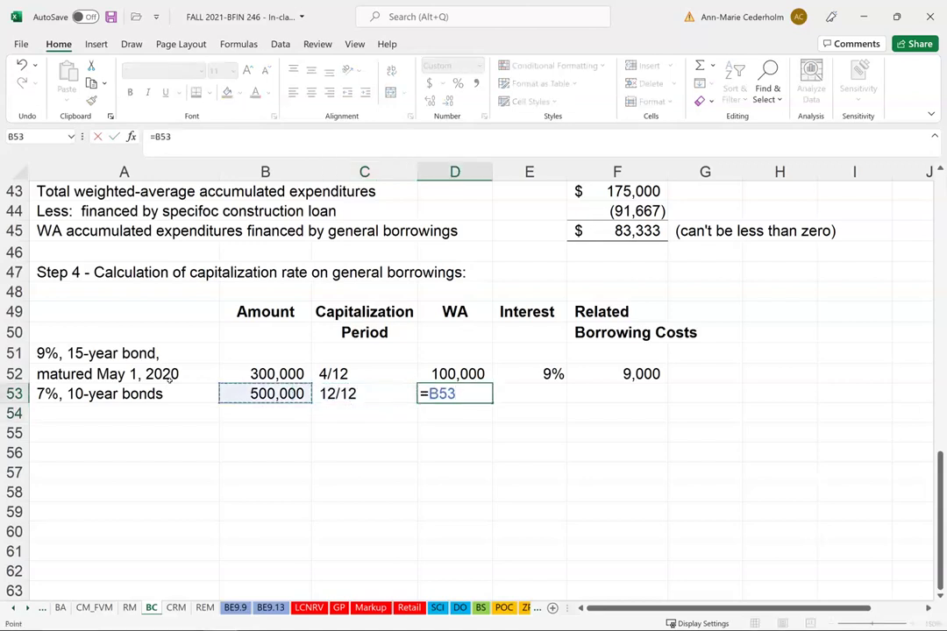
text(*12/12)
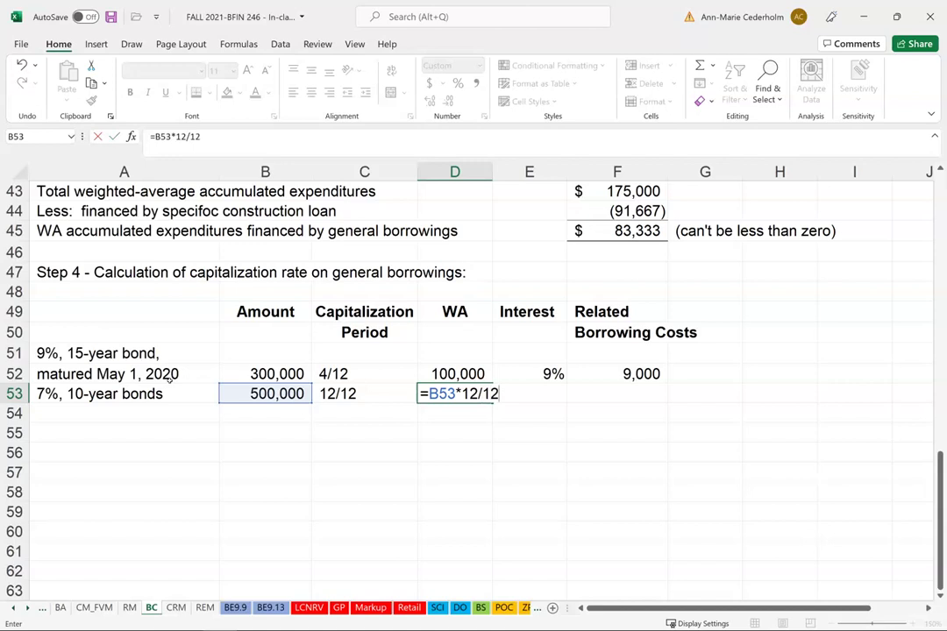
key(ctrl+Return)
key(Right)
key(Right)
key(Left)
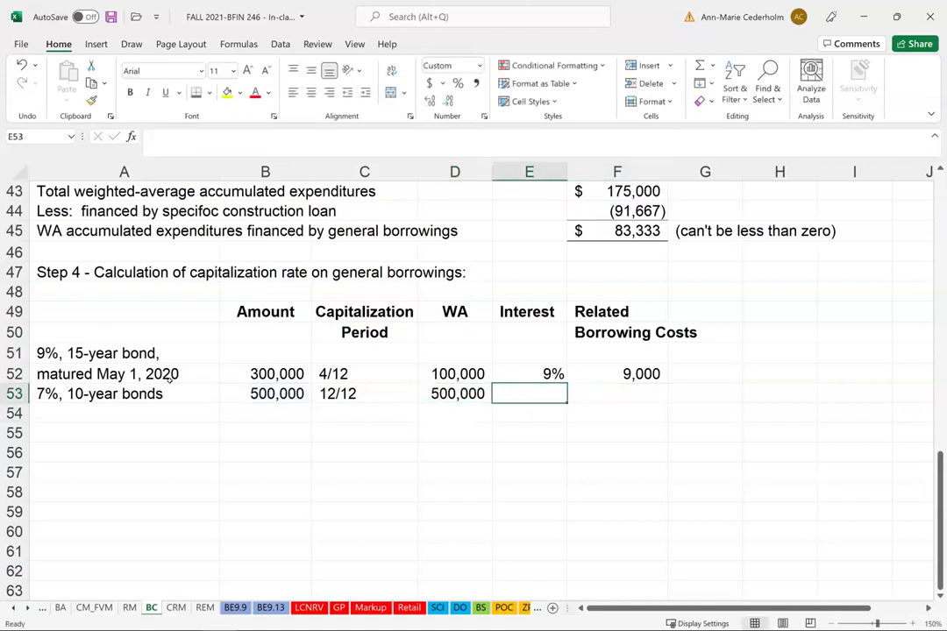
text(7%)
key(ctrl+Return)
click(457, 83)
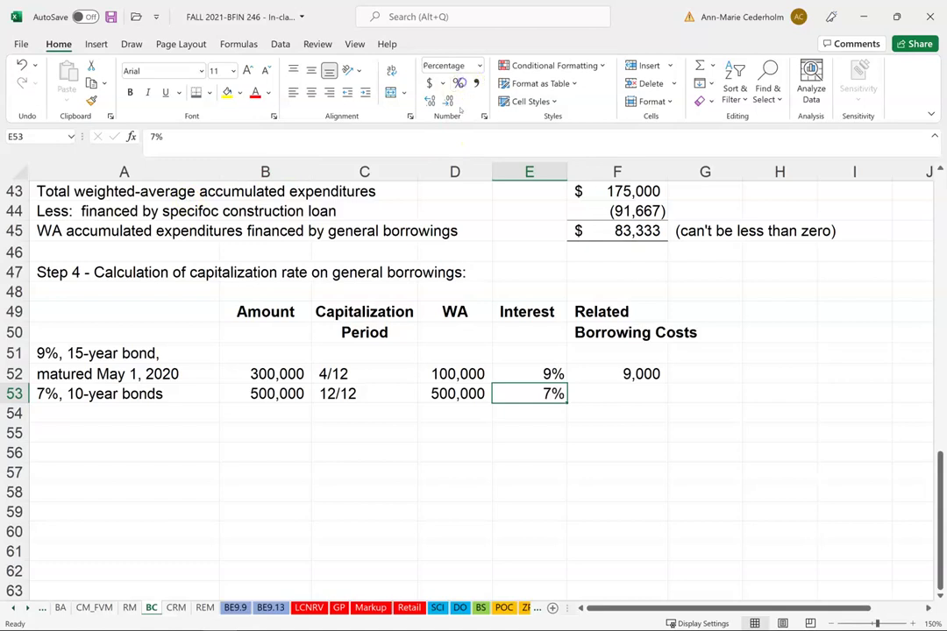
Step: Compute related borrowing costs in F53 as =D53*E53, giving 35,000
click(612, 394)
text(=)
key(Left)
key(Left)
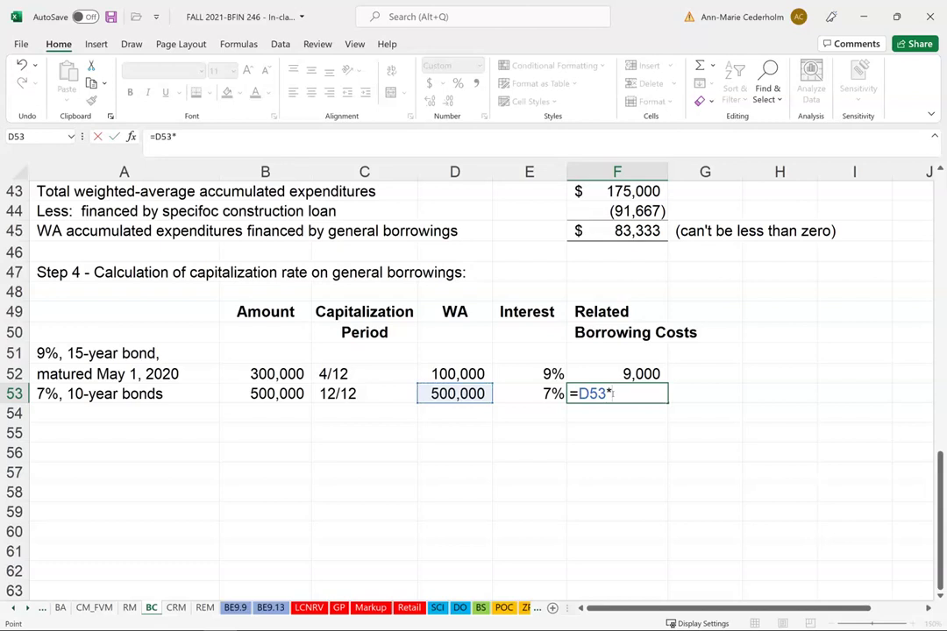
text(*)
key(Left)
key(Return)
click(611, 394)
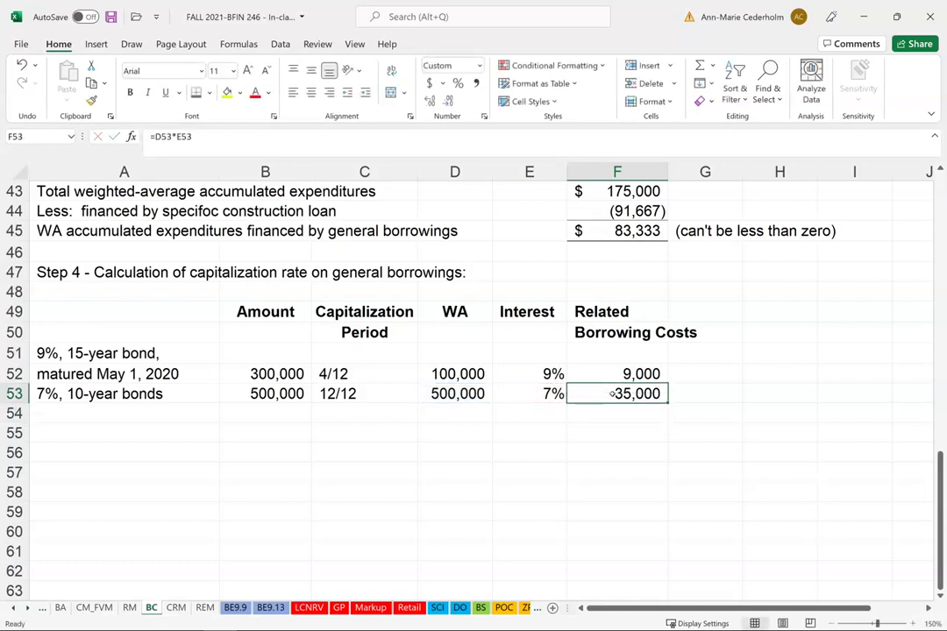
click(368, 312)
Step: Label row 54 as '6%, 12 year bonds'
scroll(375, 311, up, 2)
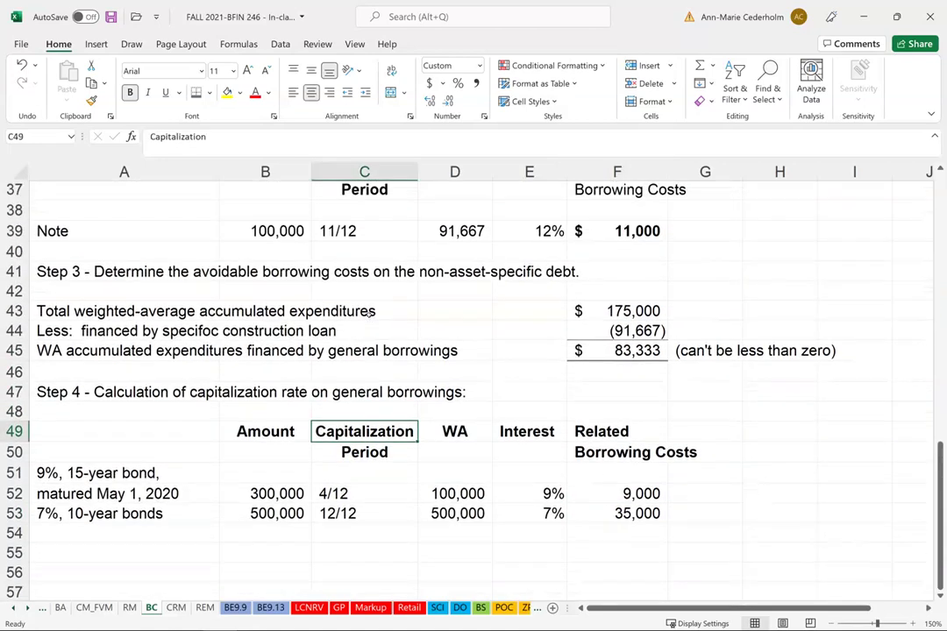
scroll(375, 311, up, 8)
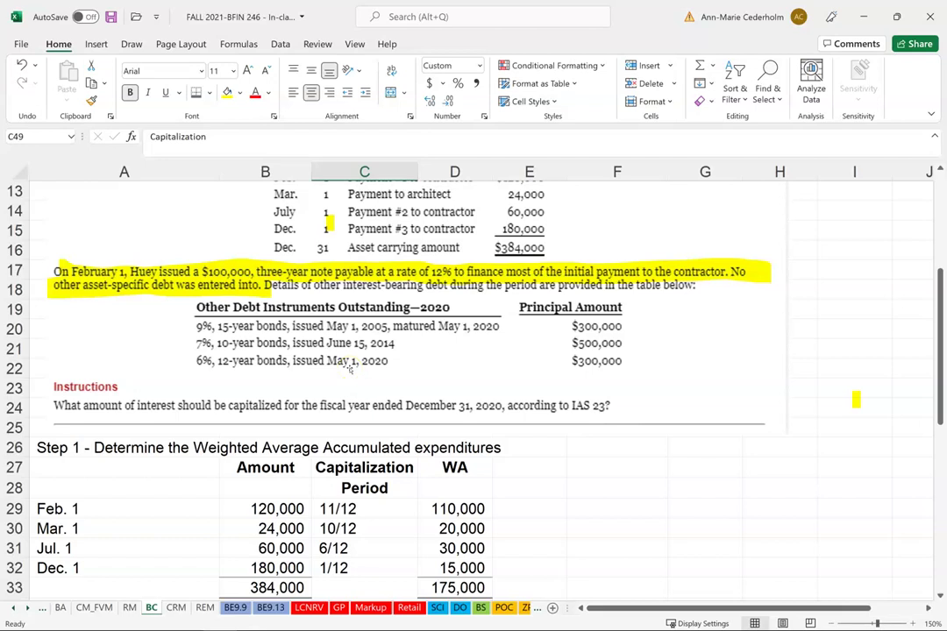
scroll(348, 369, down, 8)
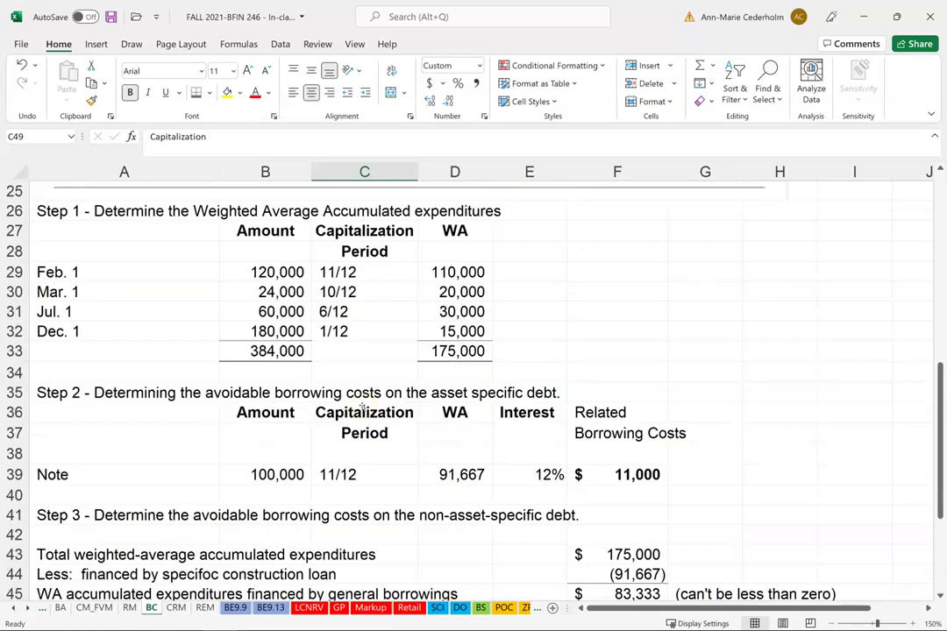
scroll(341, 412, down, 2)
click(141, 413)
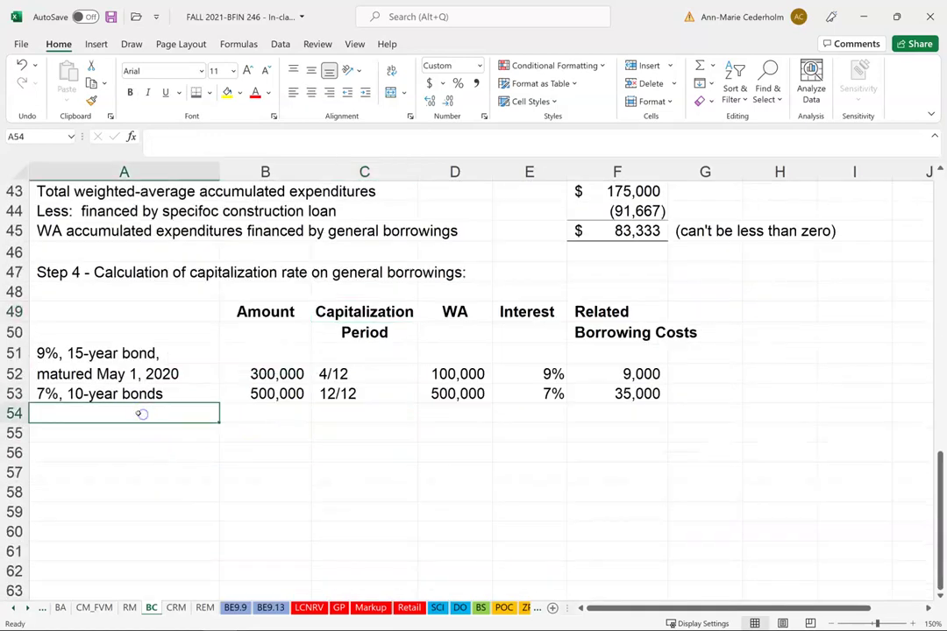
text(6%, 12 year bonds)
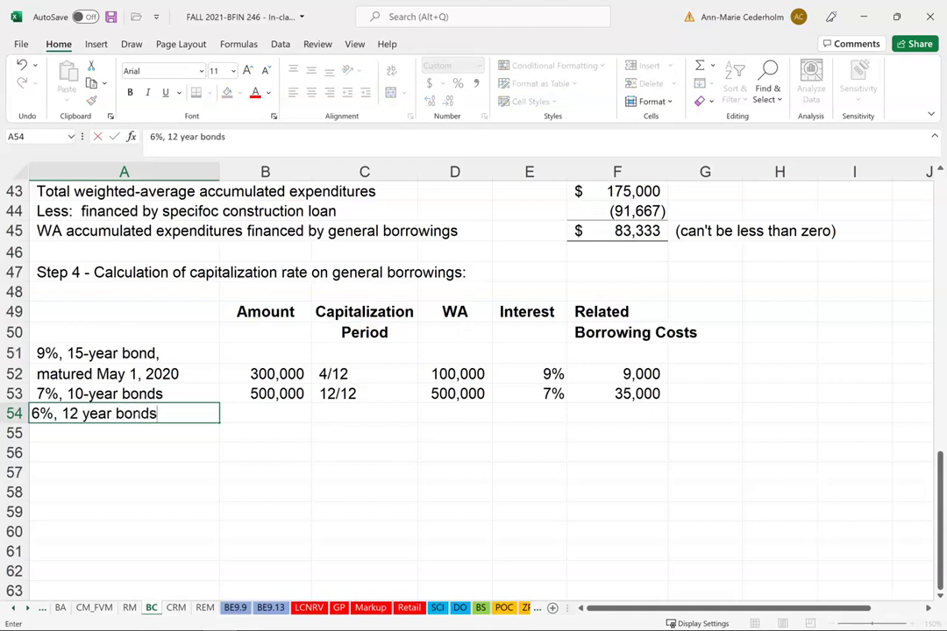
key(Return)
key(Up)
key(Right)
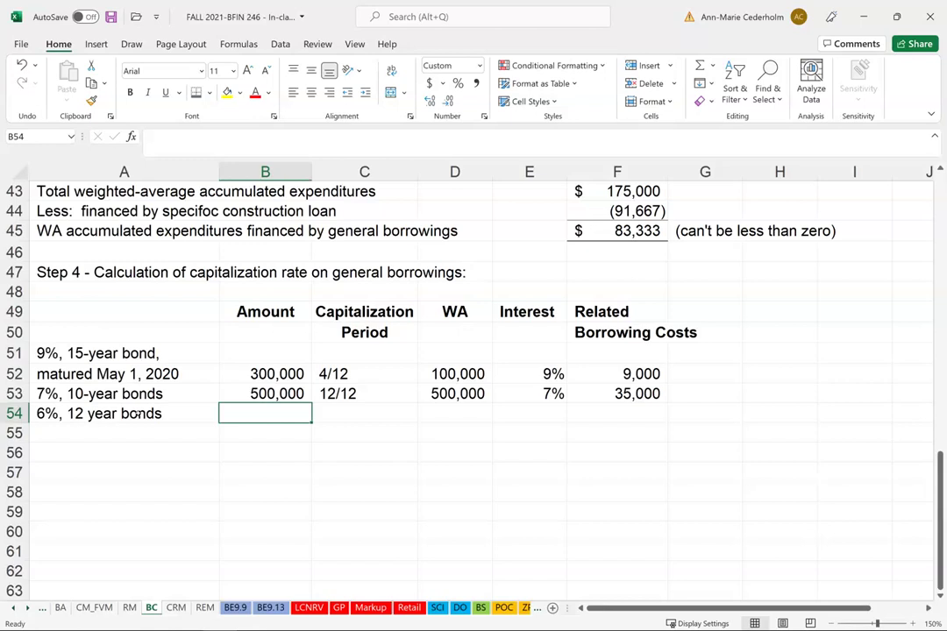
Step: Enter the 300,000 amount and '8/12 capitalization period for the 6% bonds
text(300000)
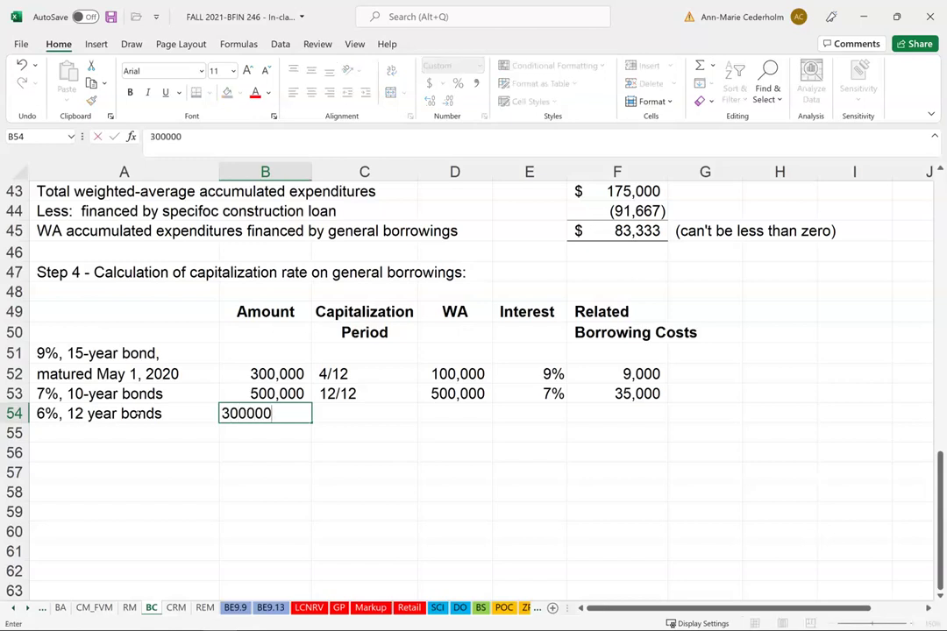
key(Return)
key(Up)
key(Right)
text('8/12)
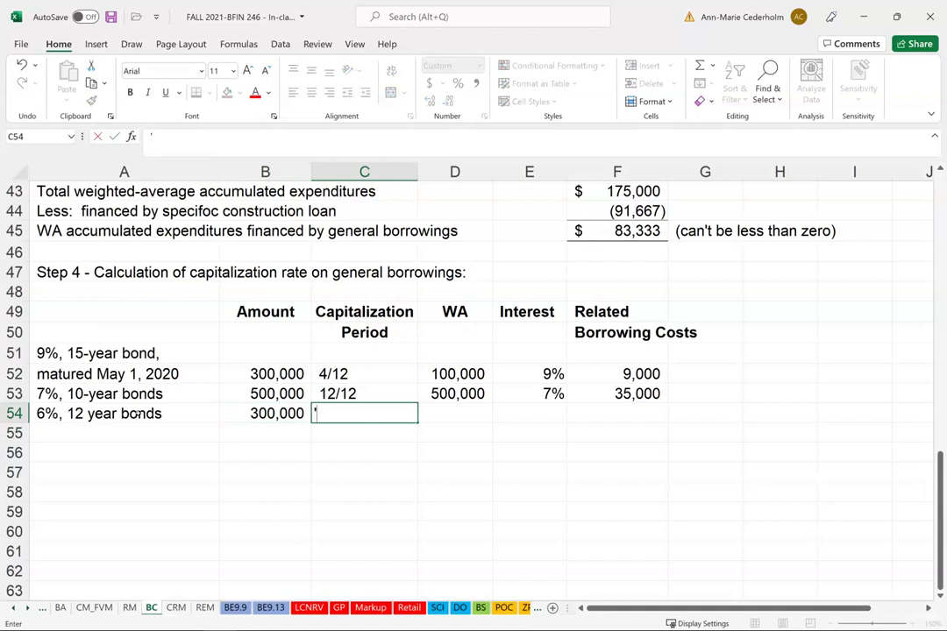
key(Return)
key(Up)
key(Right)
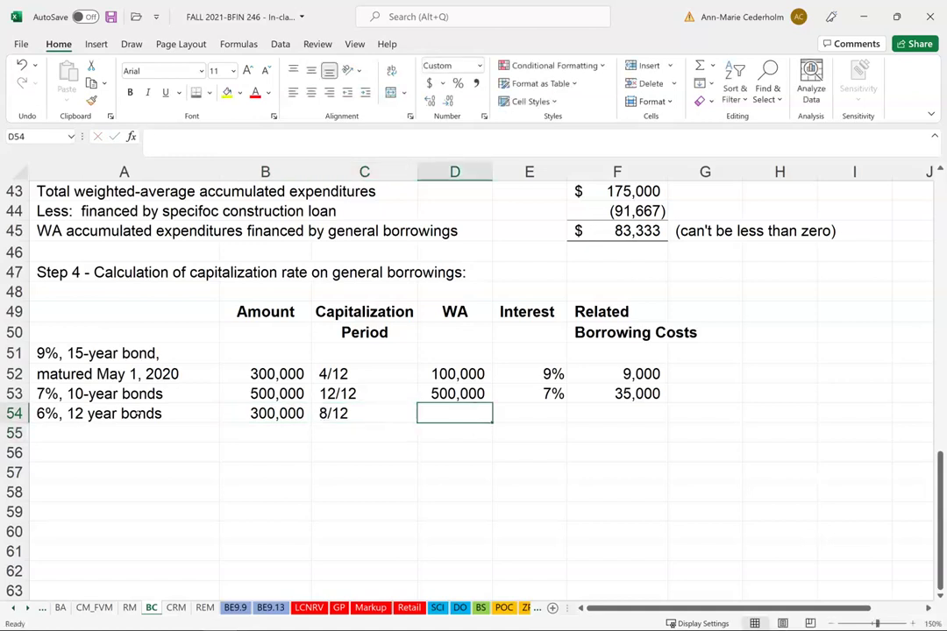
Step: Enter the weighted average =B54*8/12 (200,000) and 6% interest in Percent Style
text(=)
key(Left)
key(Left)
text(*8/12)
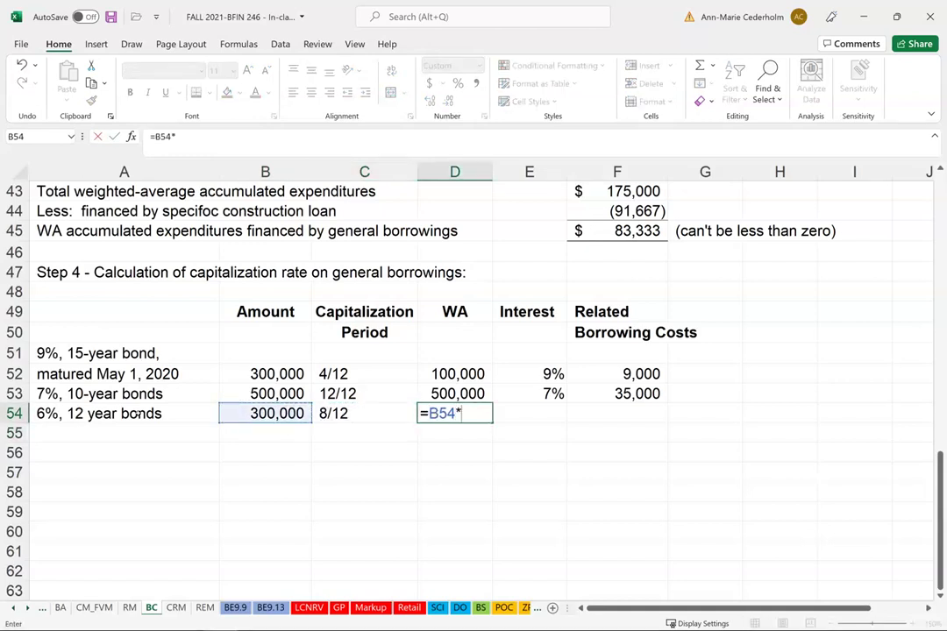
key(Return)
key(Up)
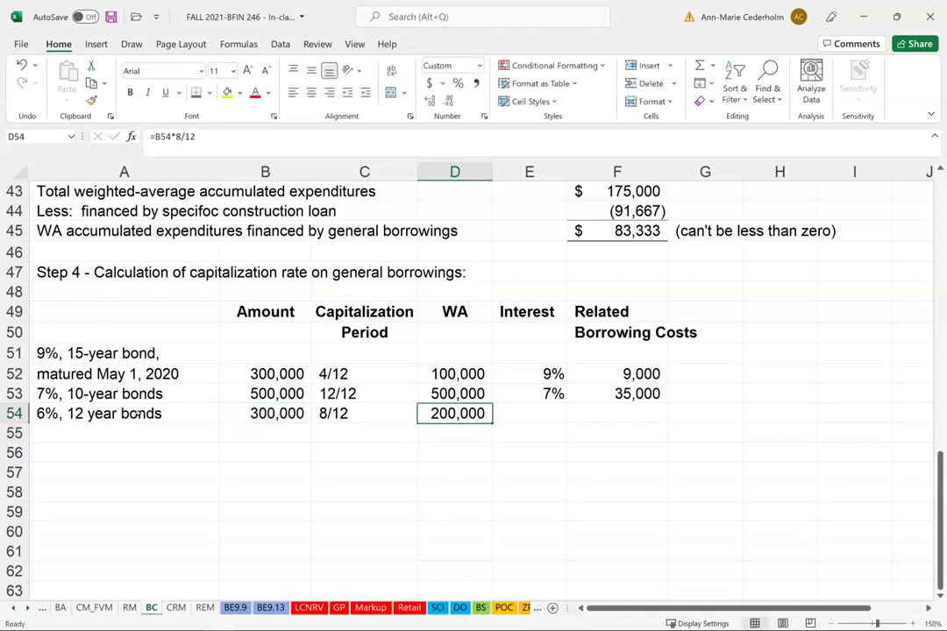
key(Right)
text(6%)
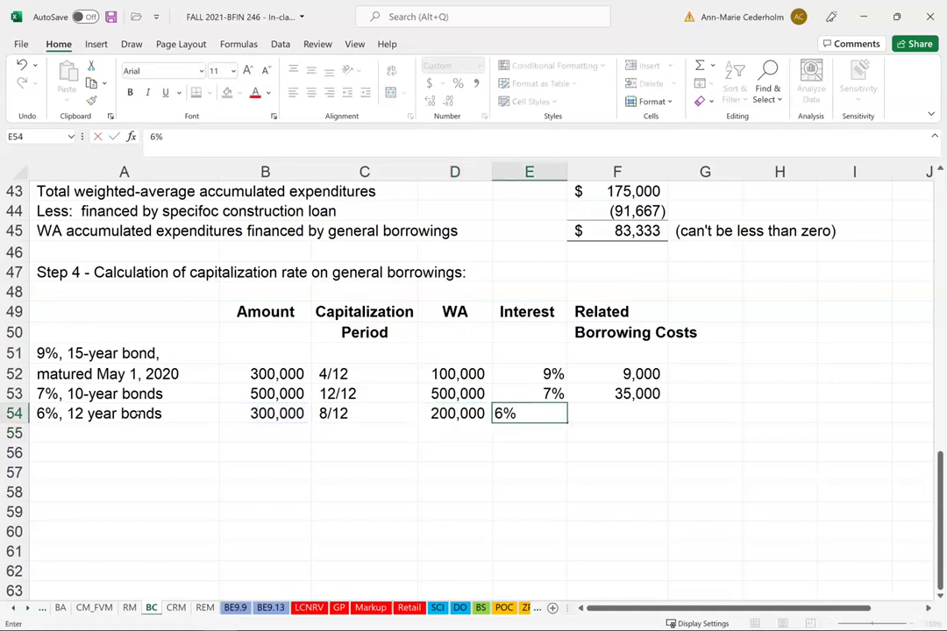
key(ctrl+Return)
click(458, 82)
Step: Compute related borrowing costs in F54 as =D54*E54, giving 12,000
key(Right)
text(=)
key(Left)
key(Left)
text(*)
key(Left)
key(Return)
key(Up)
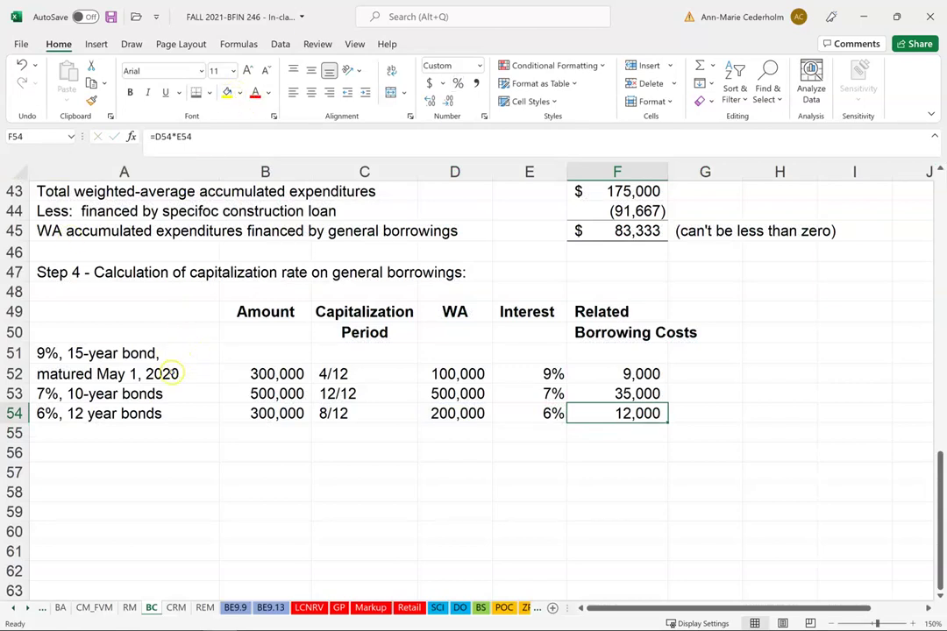
Step: Review the bond descriptions and their 4/12, 12/12 and 8/12 capitalization periods
click(322, 374)
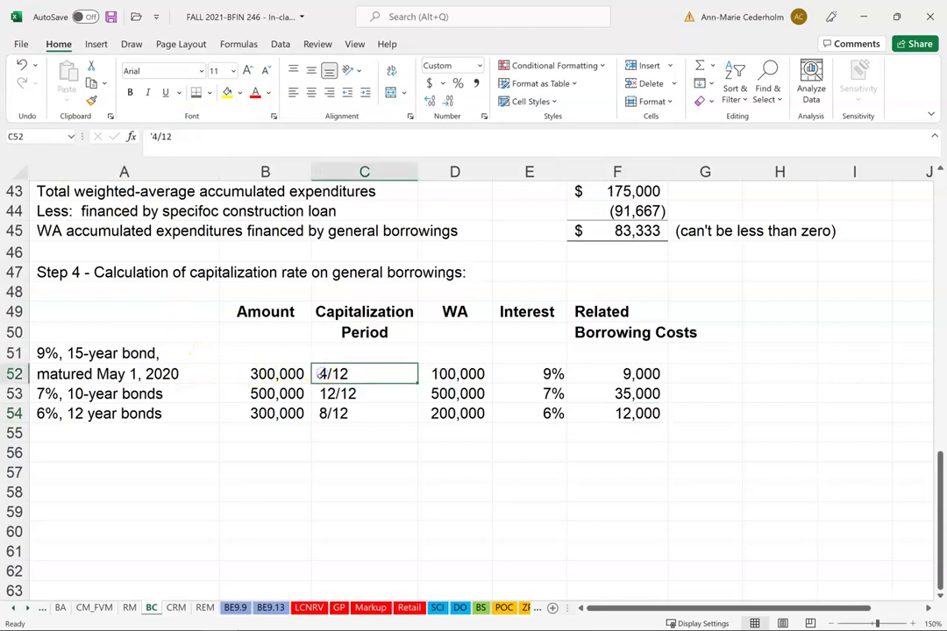
click(177, 391)
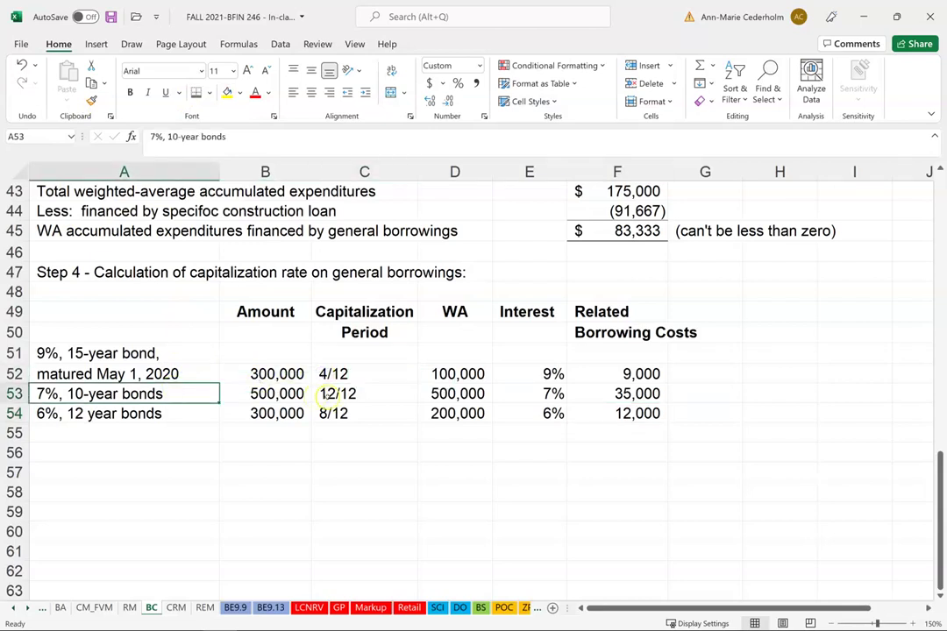
click(326, 394)
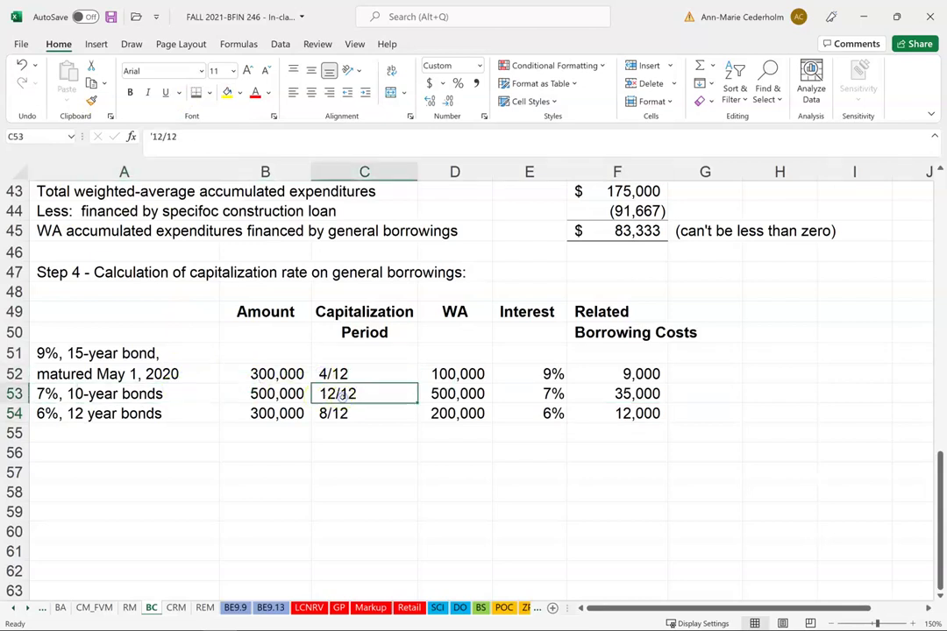
click(182, 413)
click(339, 414)
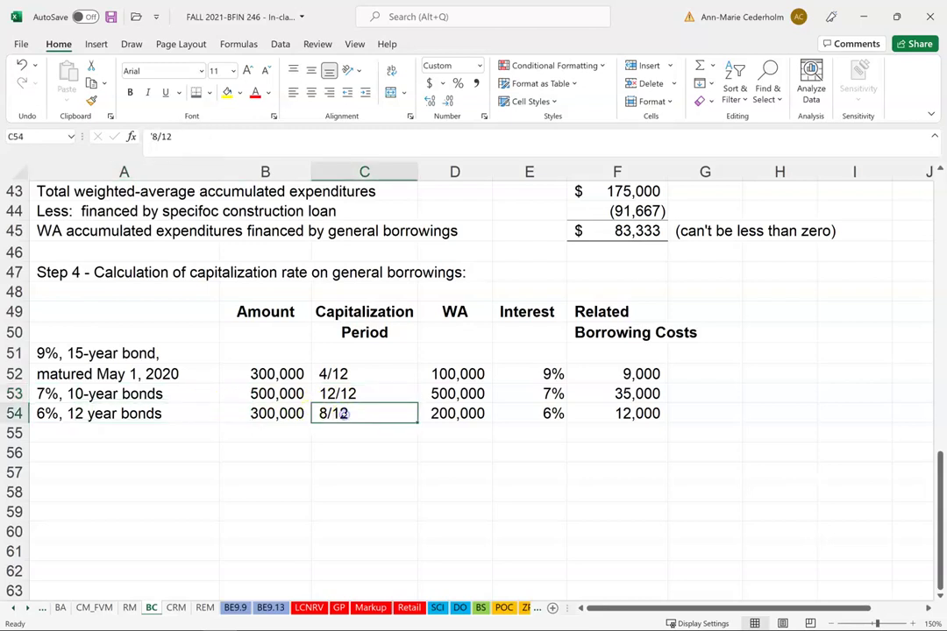
Step: Rule a line under 12,000 in F54 and total F52:F54 as 56,000 in F55
click(603, 413)
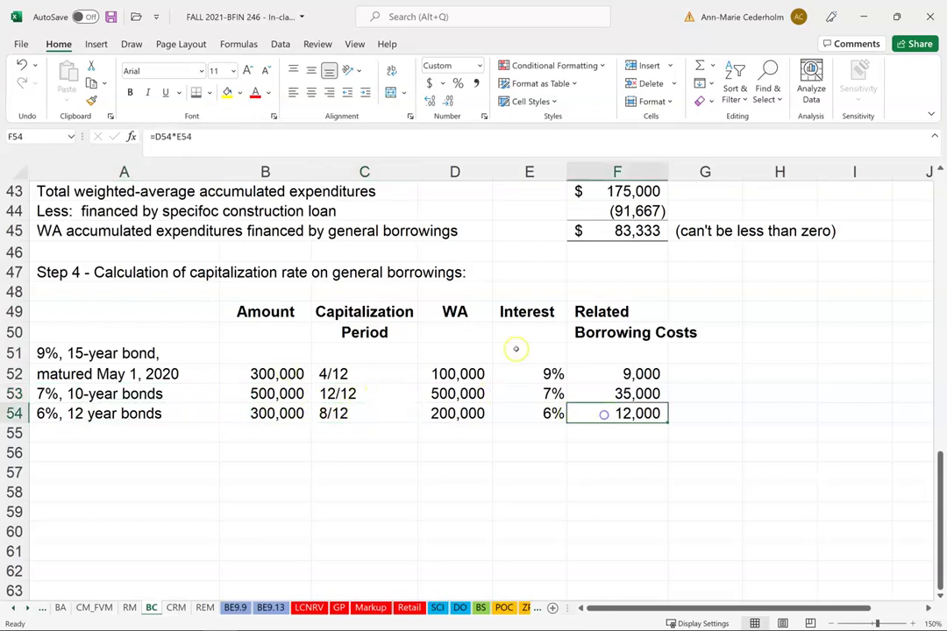
click(210, 93)
click(243, 131)
click(620, 429)
text(=sum()
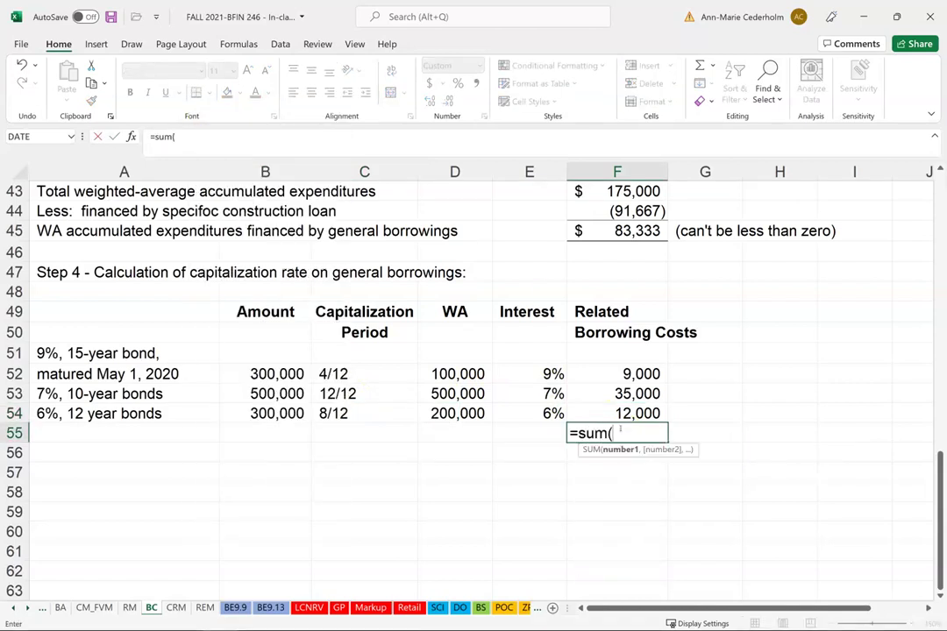
drag(617, 374, 617, 413)
key(ctrl+Return)
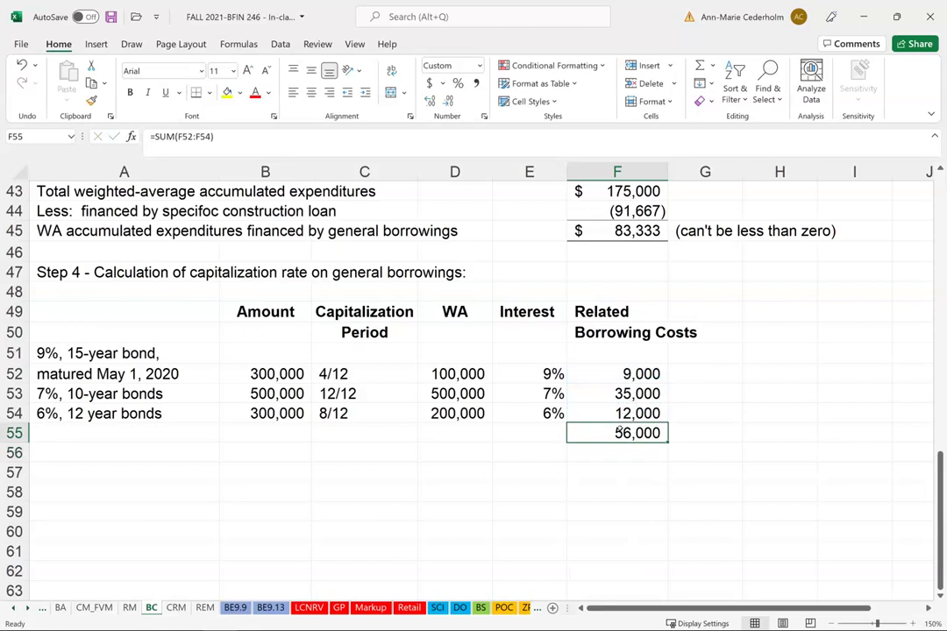
click(210, 93)
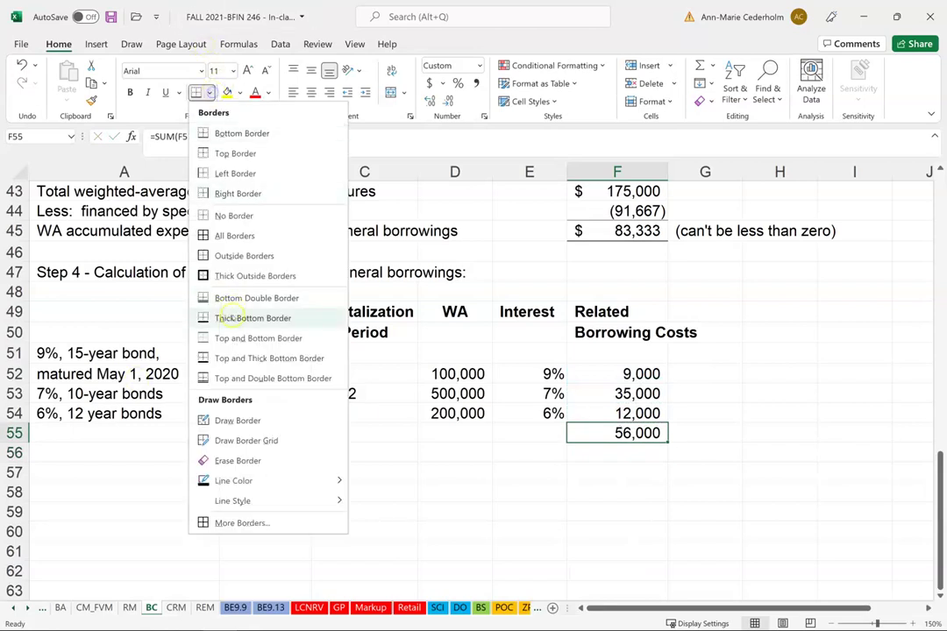
click(234, 299)
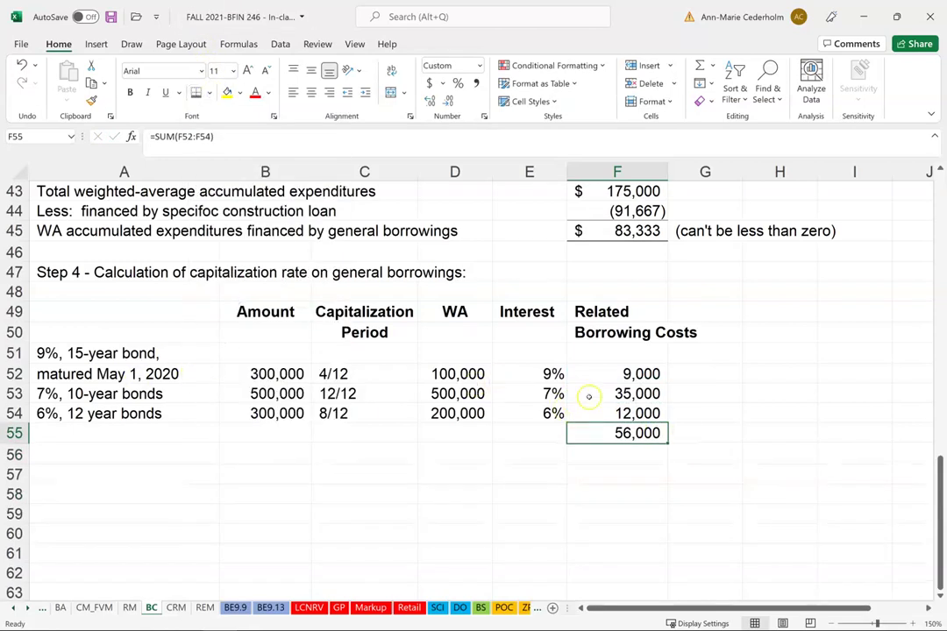
Step: Rule a line under the 200,000 WA amount in D54
click(123, 473)
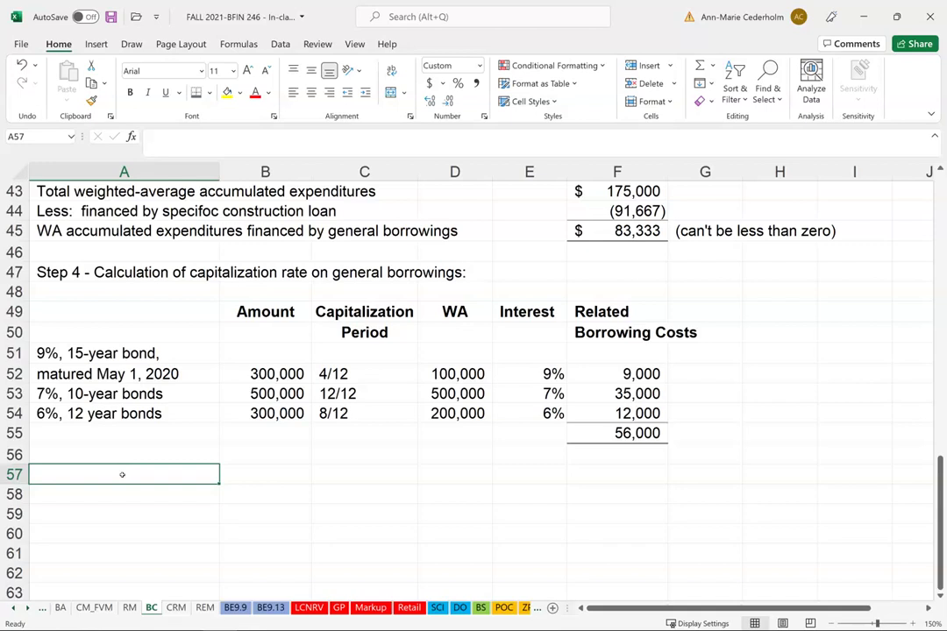
key(Up)
key(Right)
key(Right)
key(Right)
key(Right)
key(Up)
key(Left)
key(Left)
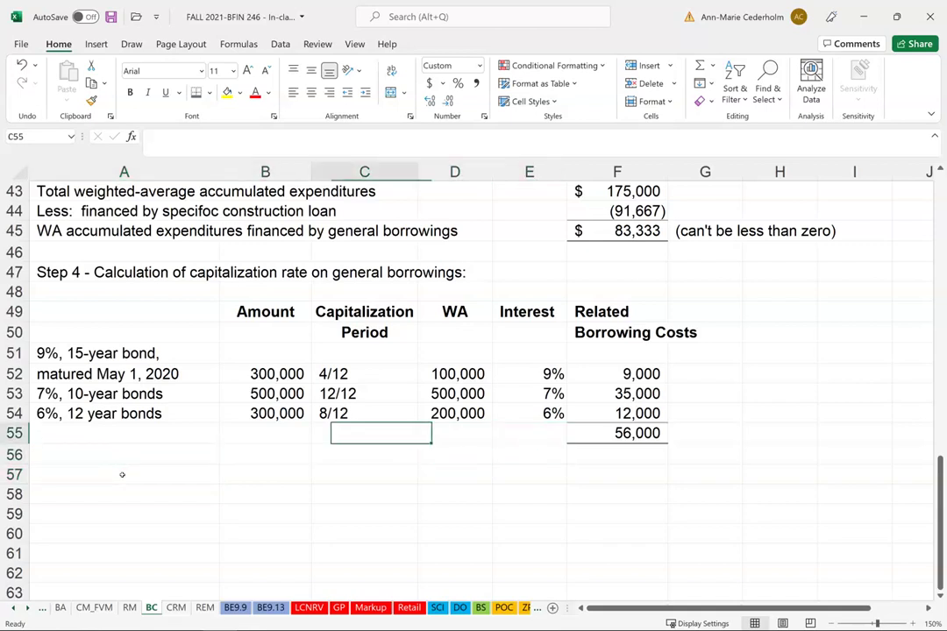
key(Up)
key(Right)
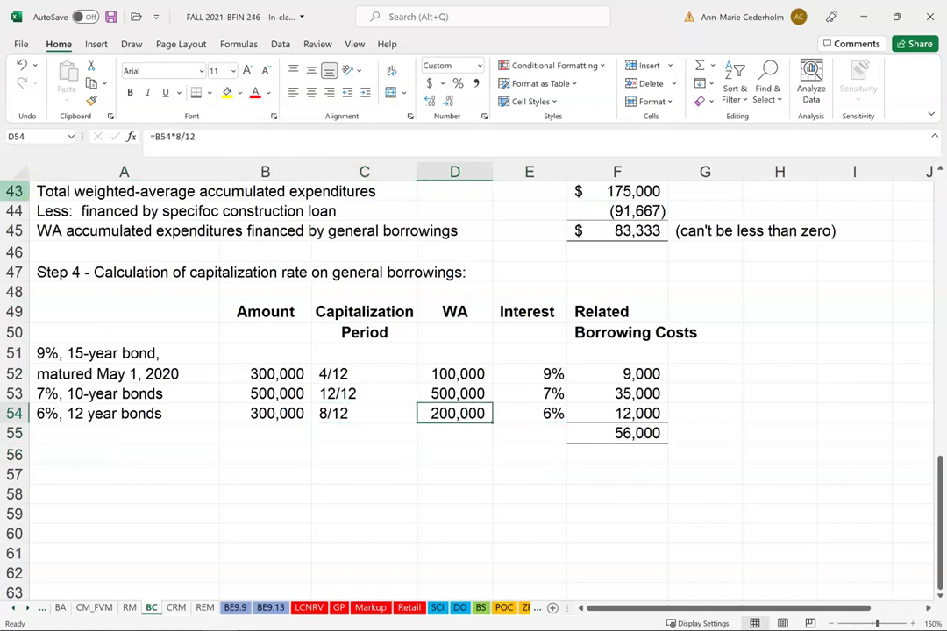
click(207, 92)
key(Escape)
Step: Total the weighted-average expenditures with =SUM(D52:D54) in D55, giving 800,000
click(470, 443)
text(=sum()
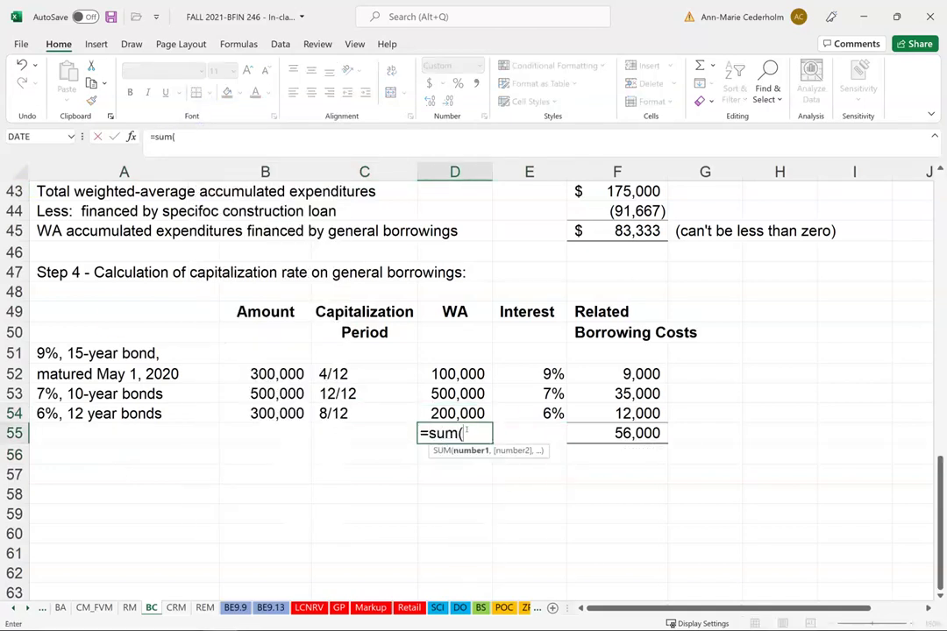
drag(456, 373, 456, 413)
text())
key(ctrl+Return)
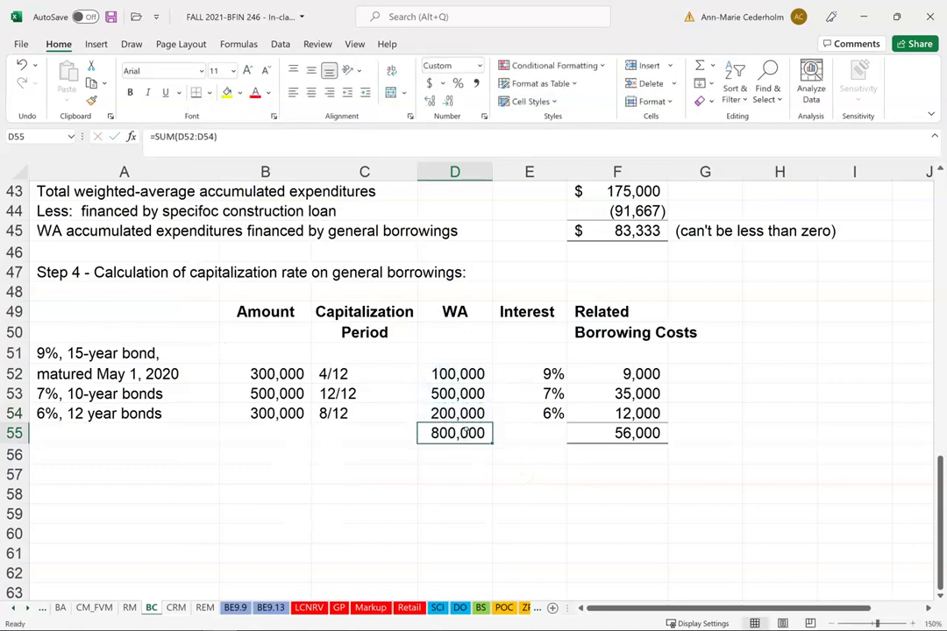
click(210, 92)
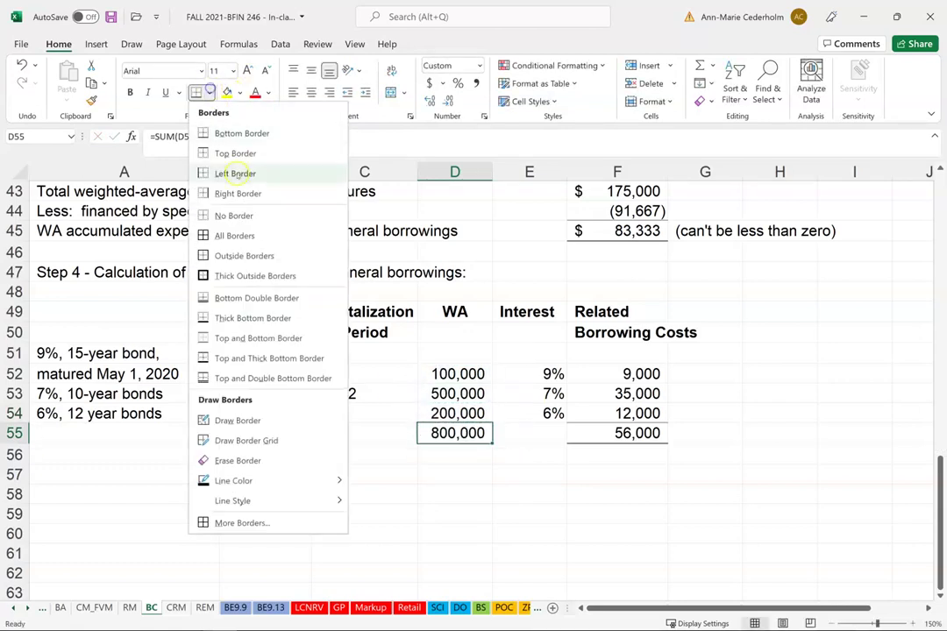
click(611, 473)
click(611, 473)
click(540, 431)
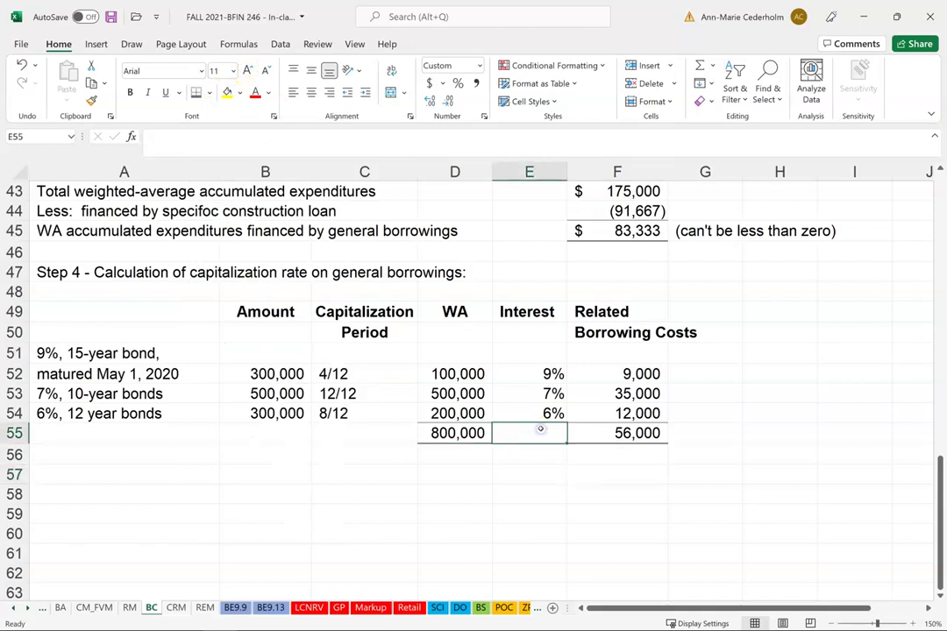
Step: Enter =F55/D55 in E55, format it as a 7.00% percentage, and fill it yellow
text(=)
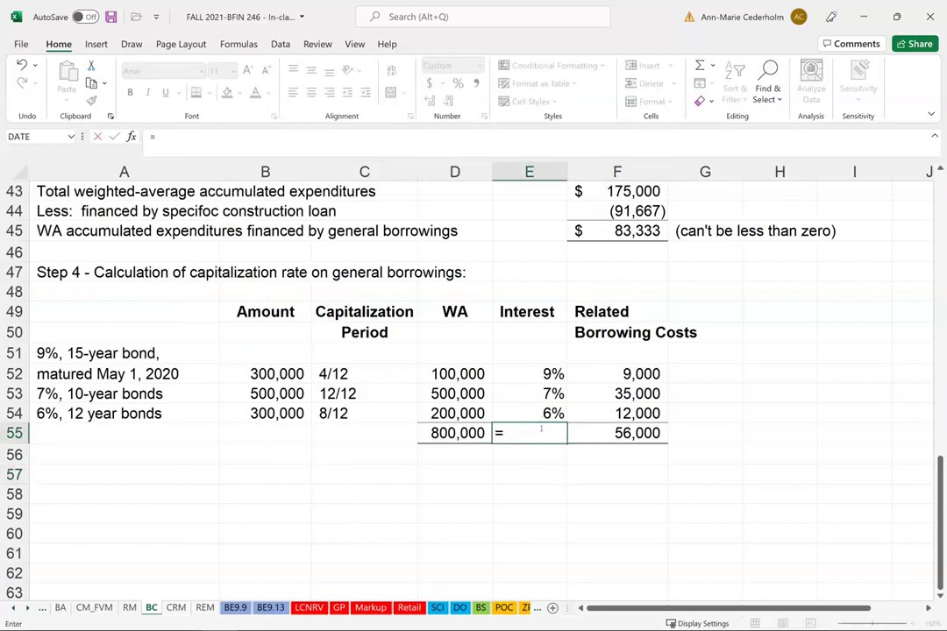
click(619, 433)
text(/)
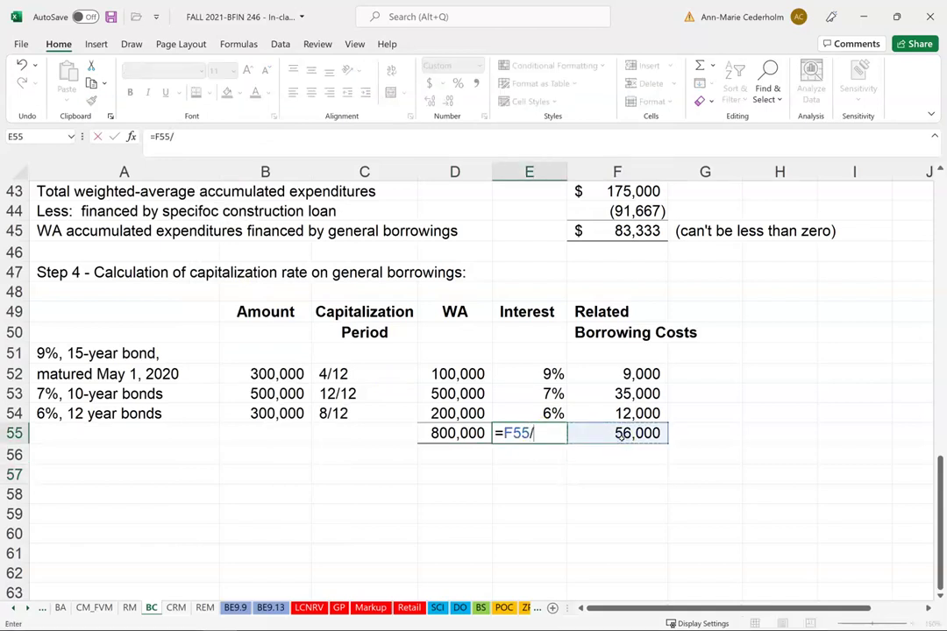
click(429, 432)
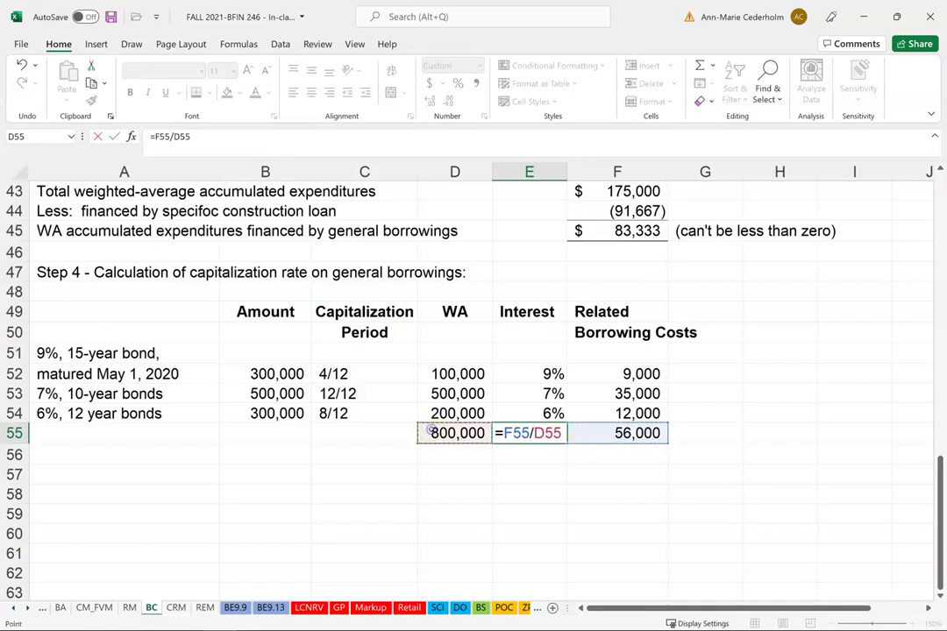
key(ctrl+Return)
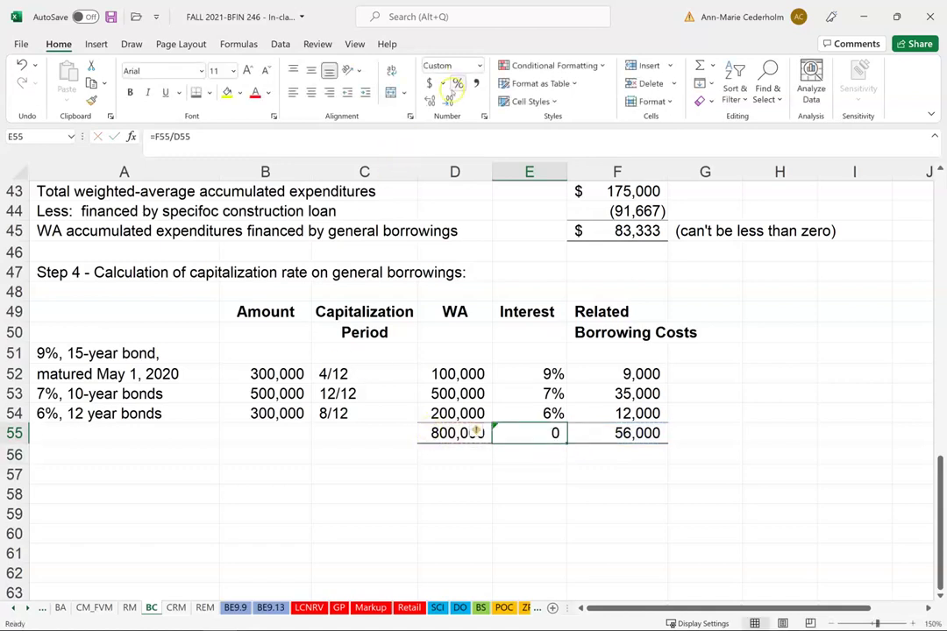
click(457, 83)
click(429, 100)
click(428, 100)
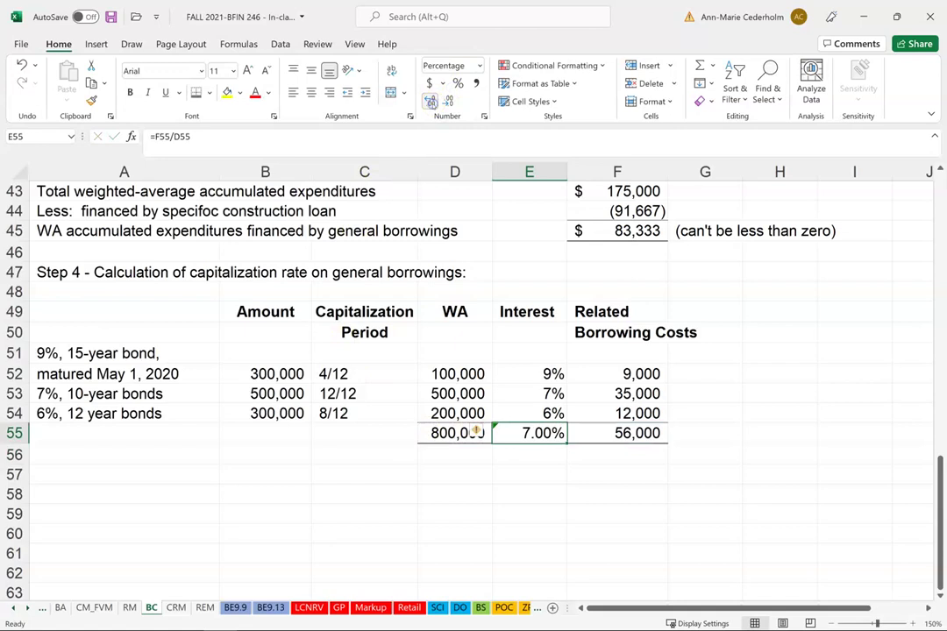
click(227, 92)
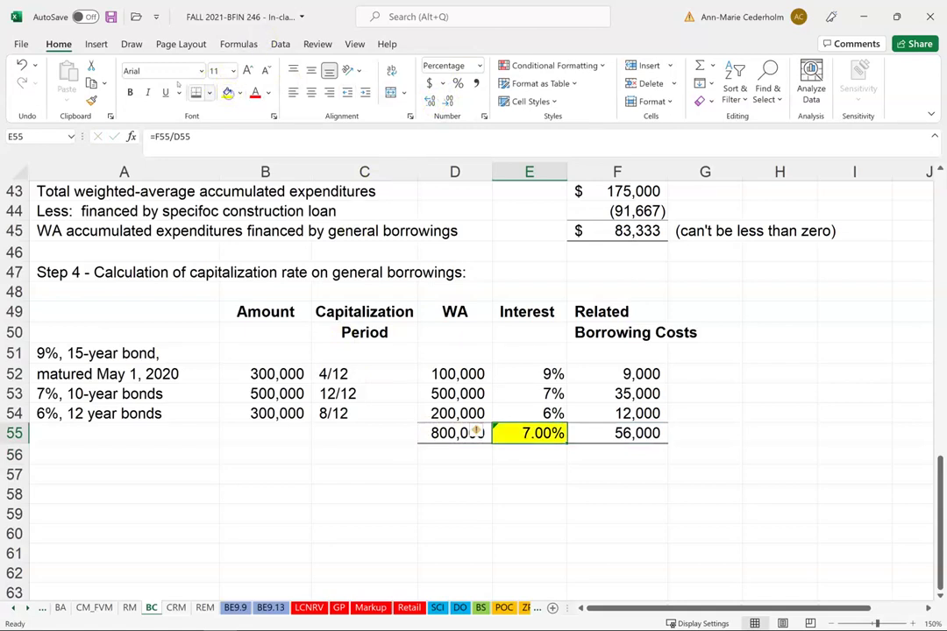
click(124, 475)
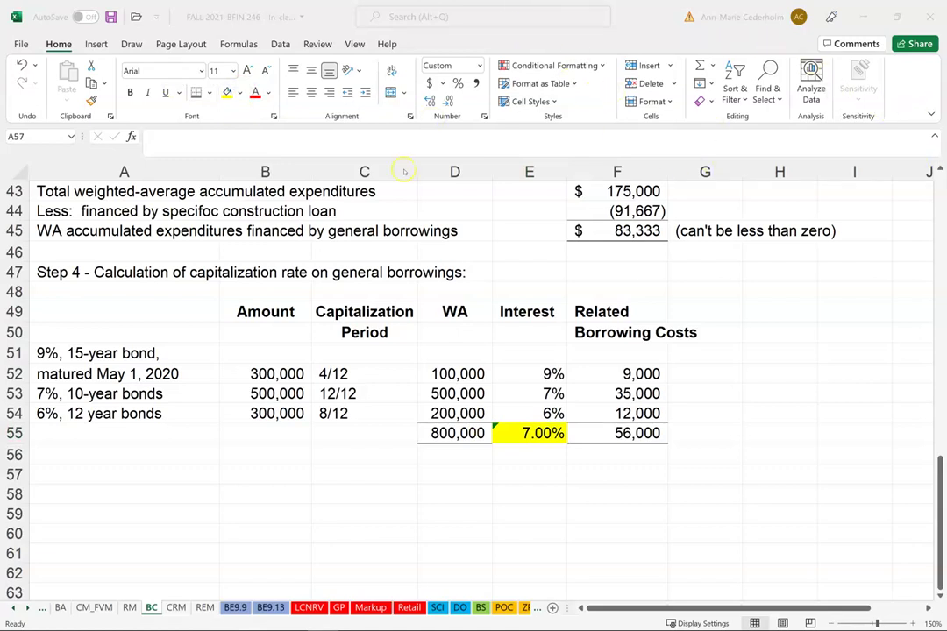
Step: Type the Step 5 description into A57:A58: apply the capitalization rate to qualifying-asset expenditures
click(114, 469)
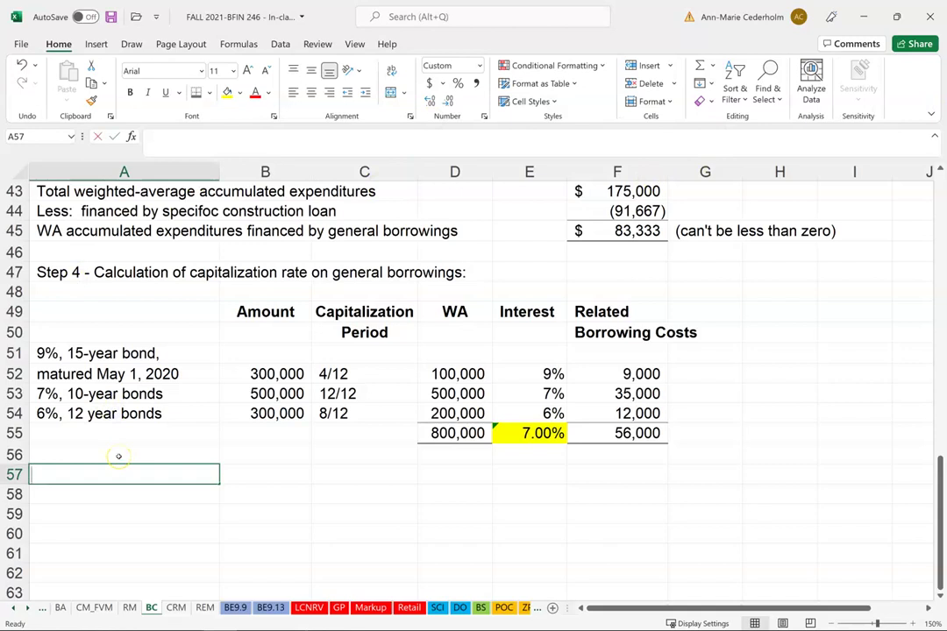
text(Step 5)
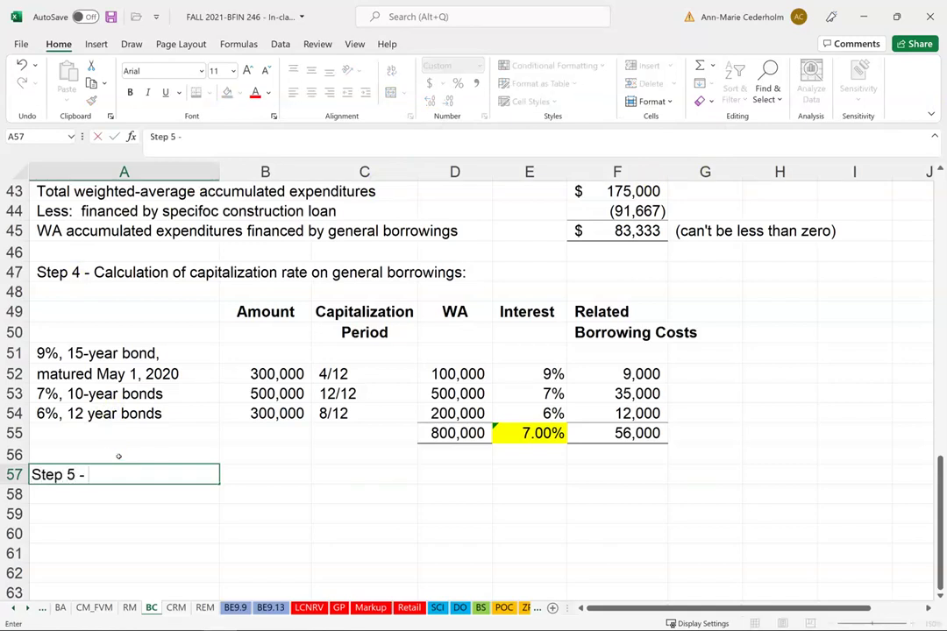
text( - Determine the borro)
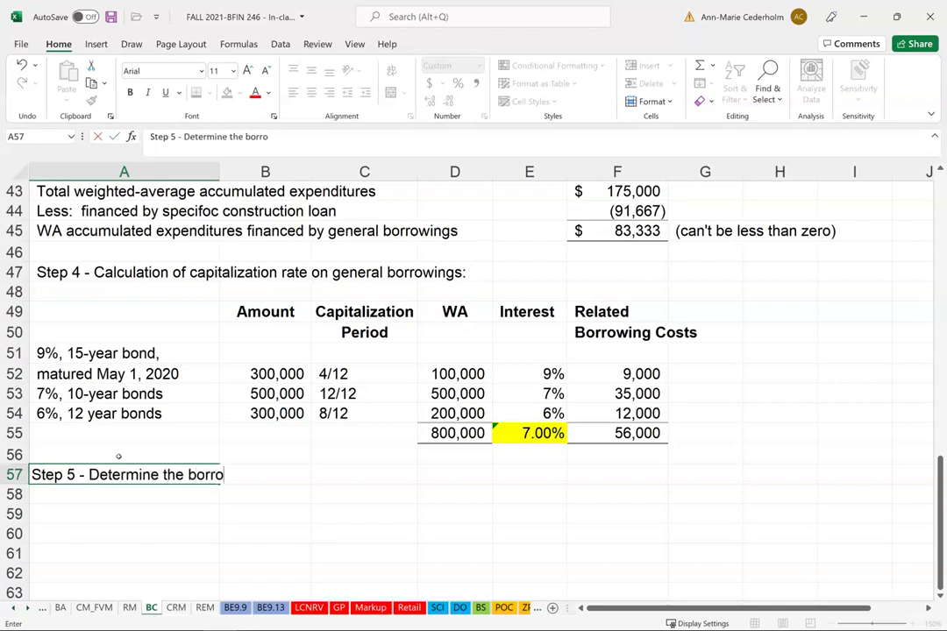
text(wing costs to capitalize)
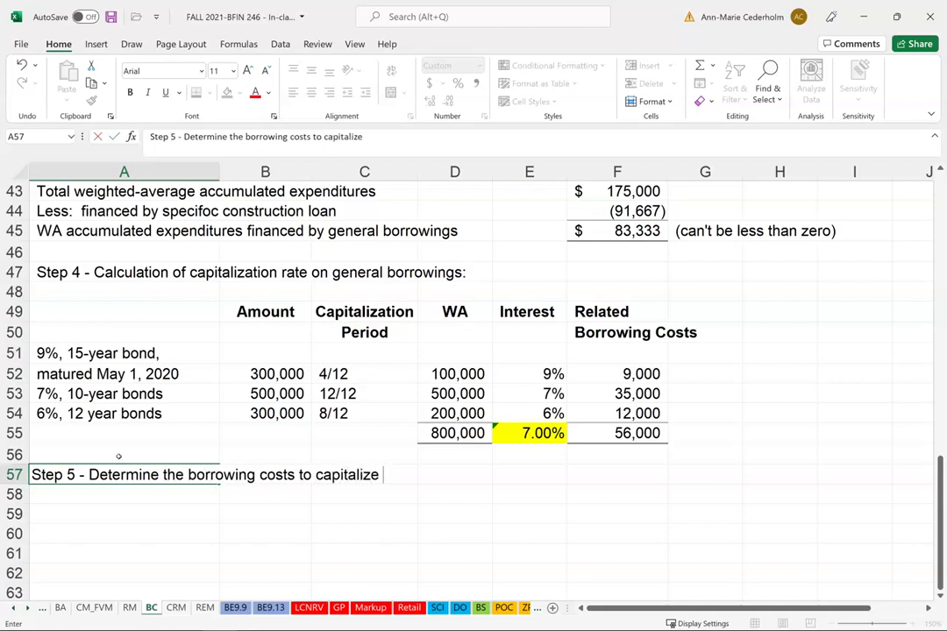
text( by applying the capitalization)
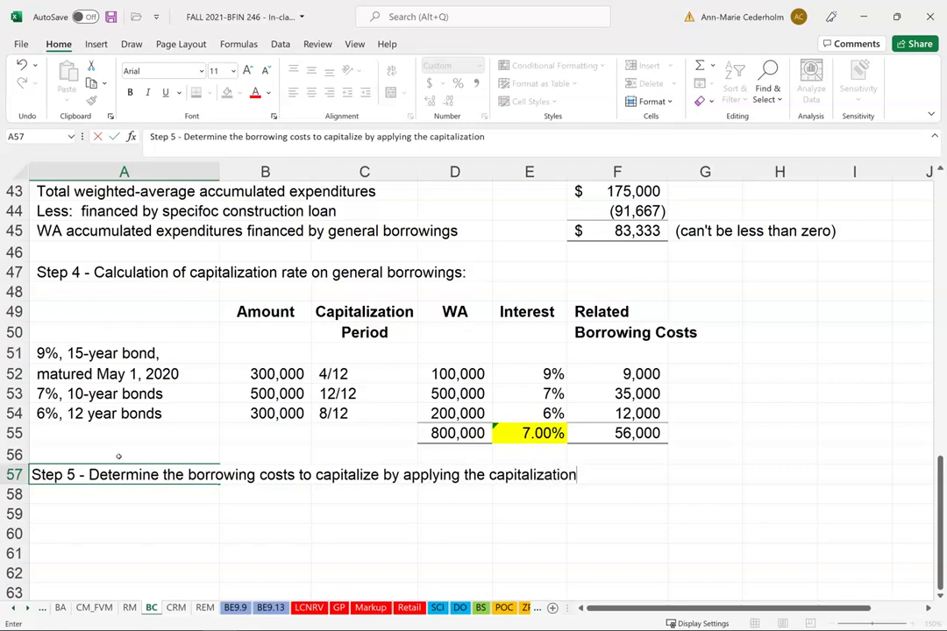
text( rate to the)
key(Return)
text(appropriate expen)
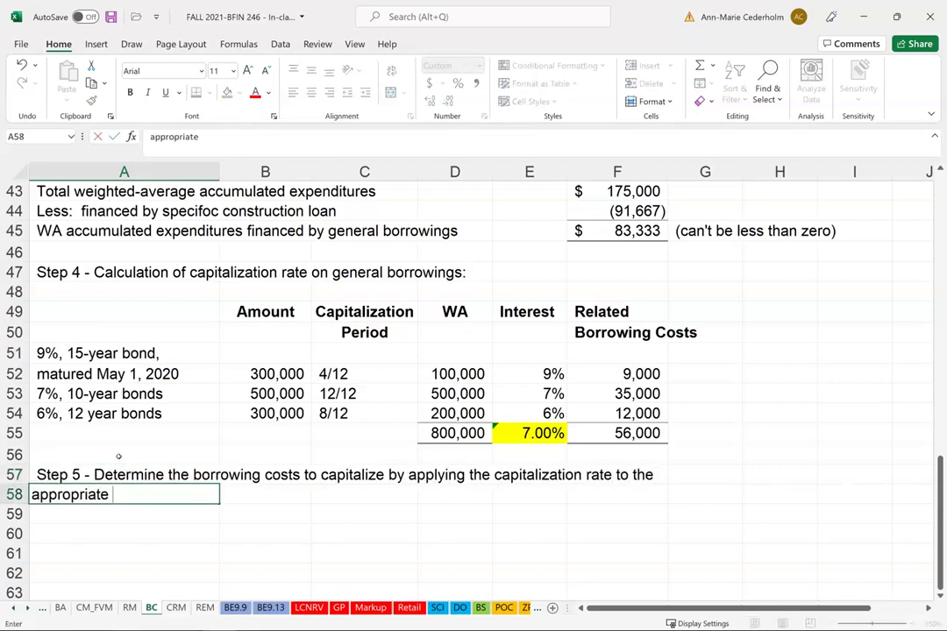
text(ures on the qu)
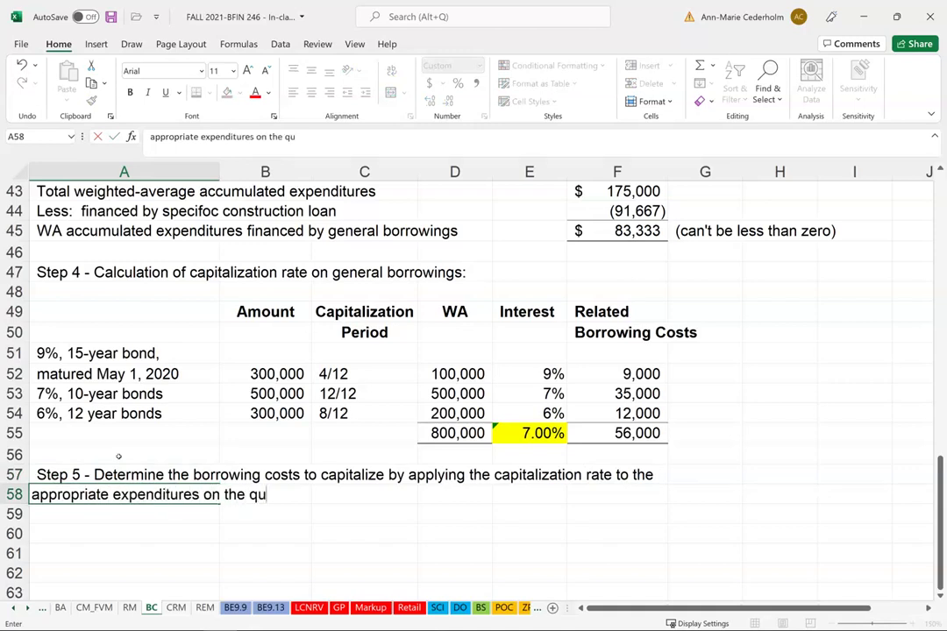
text(alifying asset.)
key(Return)
key(Return)
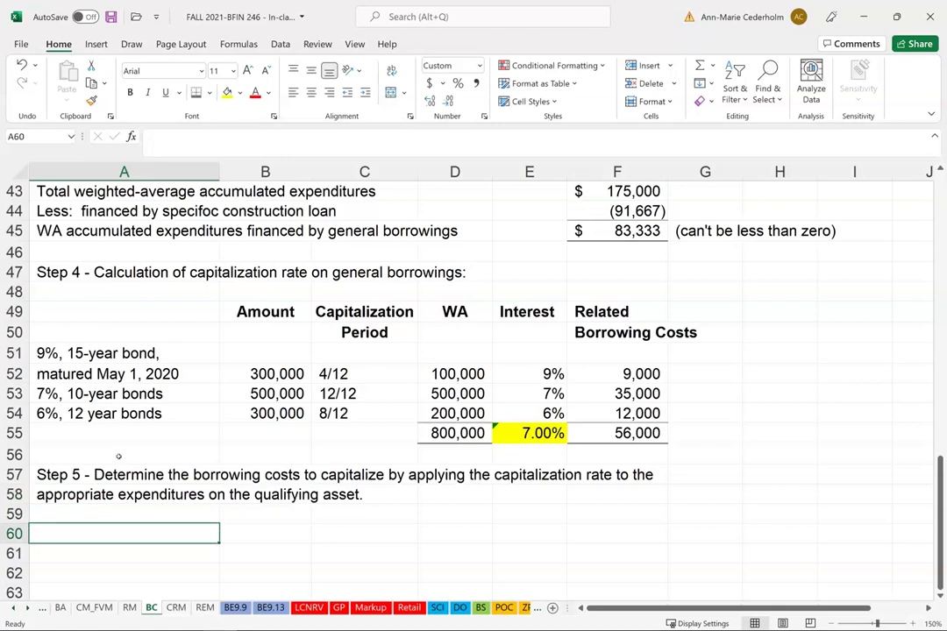
Step: Label A60 'Avoidable borrowing costs on asset-specific debt'
text(B)
key(BackSpace)
text(Avoidable borrowing )
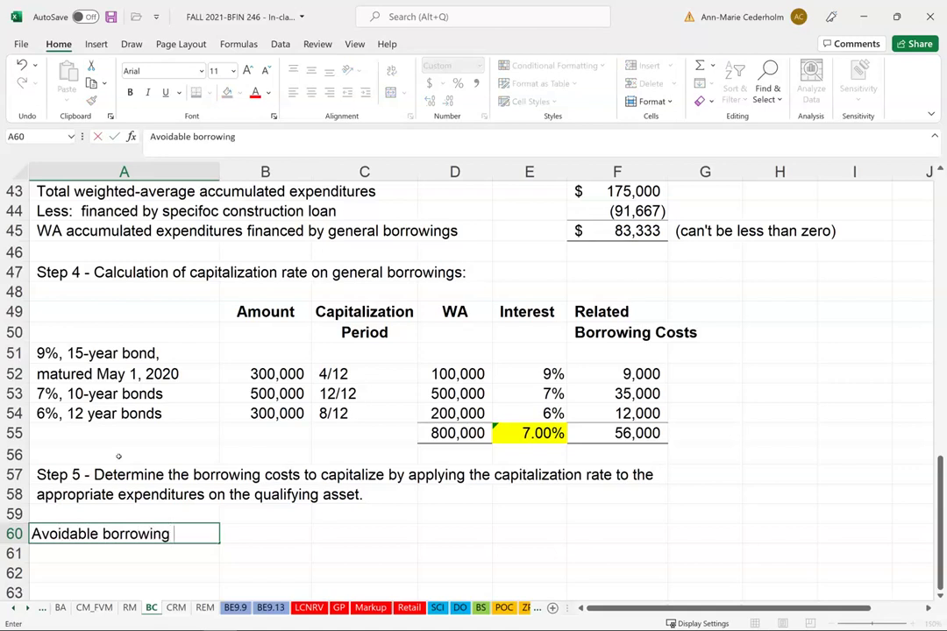
text(costs on ass)
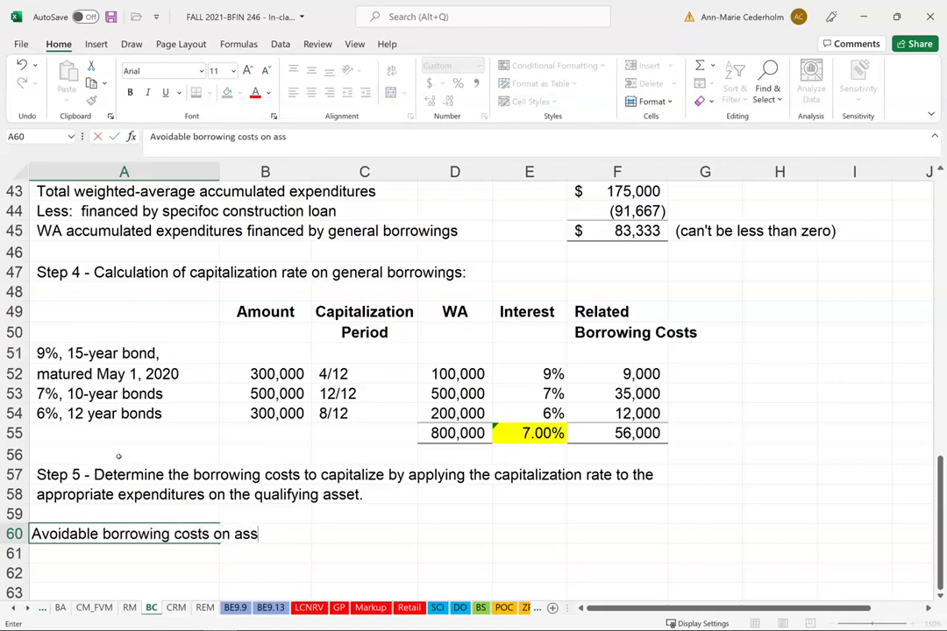
text(et-speci)
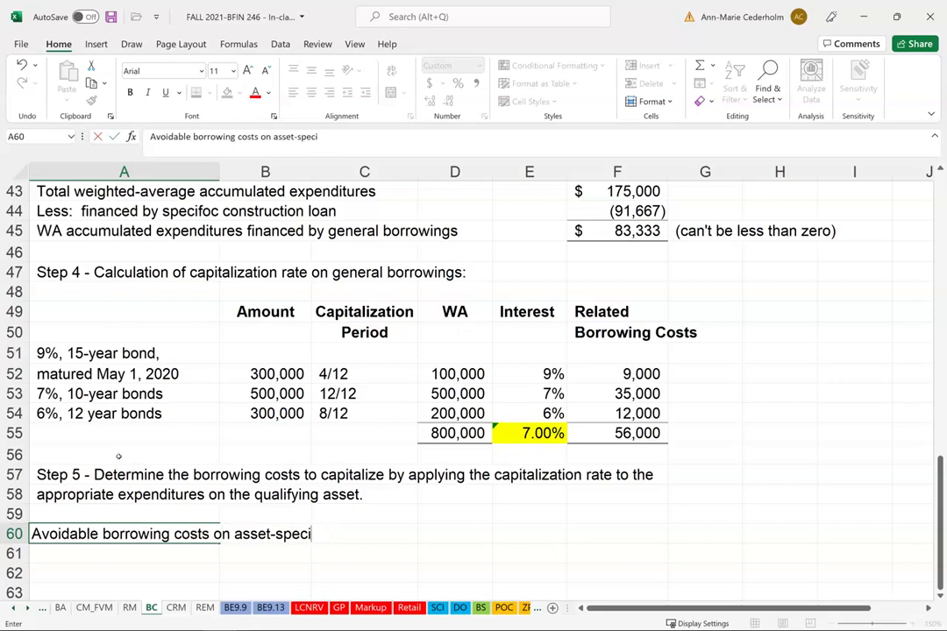
text(fic dific debt)
key(Return)
key(Up)
key(Right)
key(Right)
key(Right)
key(Right)
key(Right)
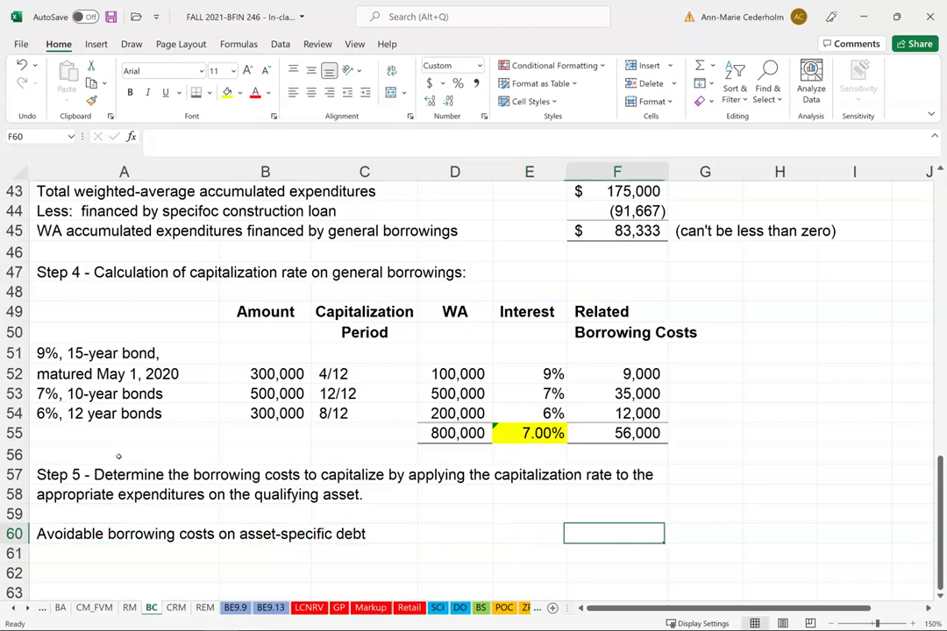
Step: Bring the 11,000 asset-specific borrowing cost into F60 with =F39
text(=)
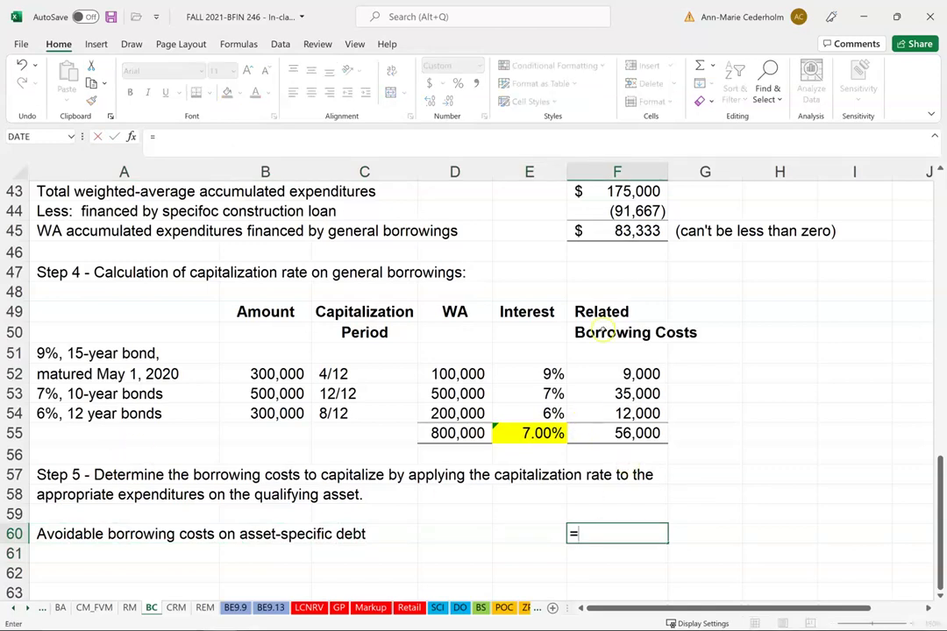
scroll(581, 355, up, 3)
click(632, 297)
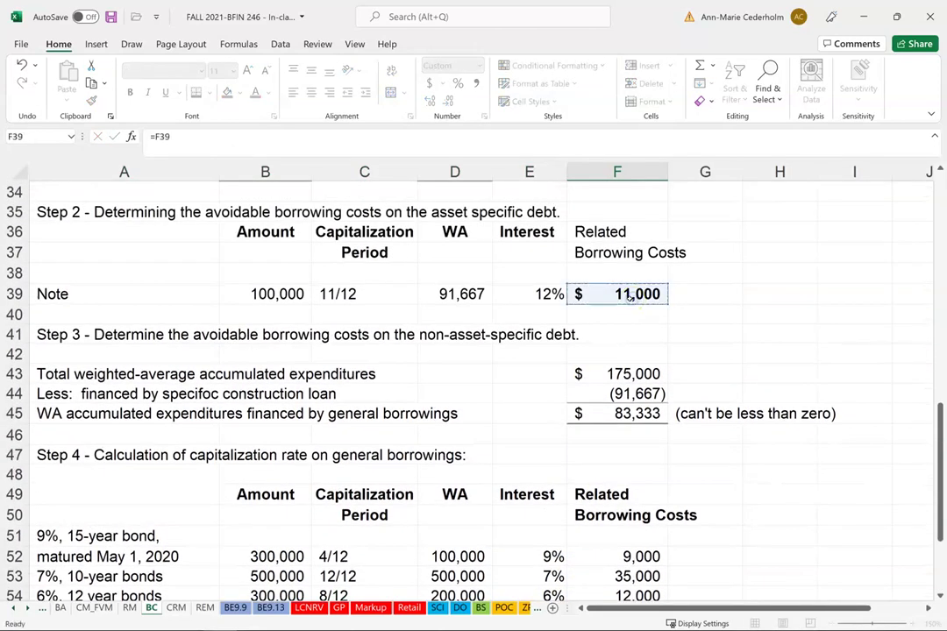
key(Return)
key(Down)
key(Down)
key(Down)
key(Up)
key(Up)
key(Up)
key(Up)
key(Left)
key(Left)
key(Left)
key(Left)
key(Left)
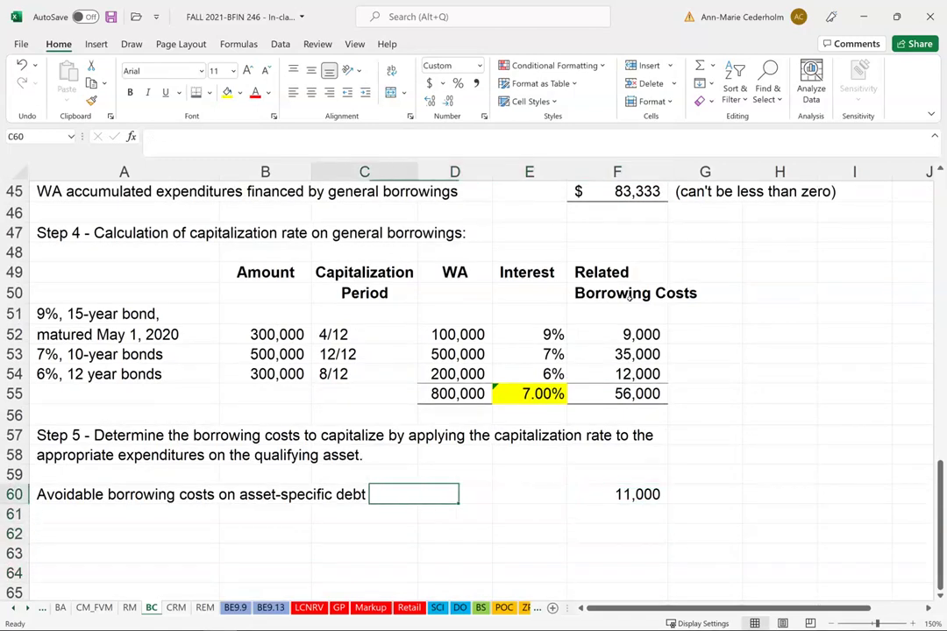
key(Down)
Step: Label A61 'Avoidable borrowing costs on non-asset-specific debt'
key(alt+a)
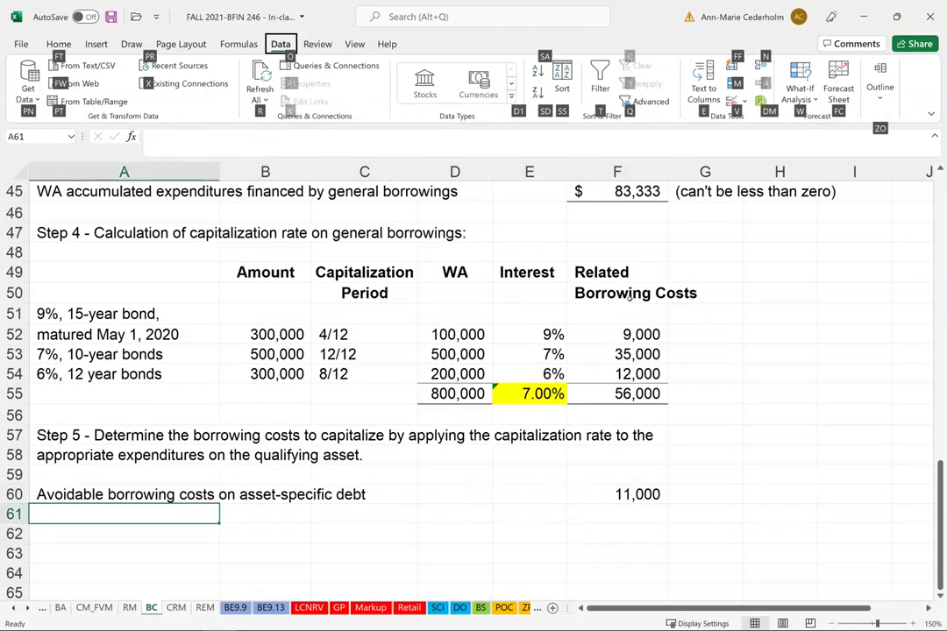
click(446, 470)
click(216, 515)
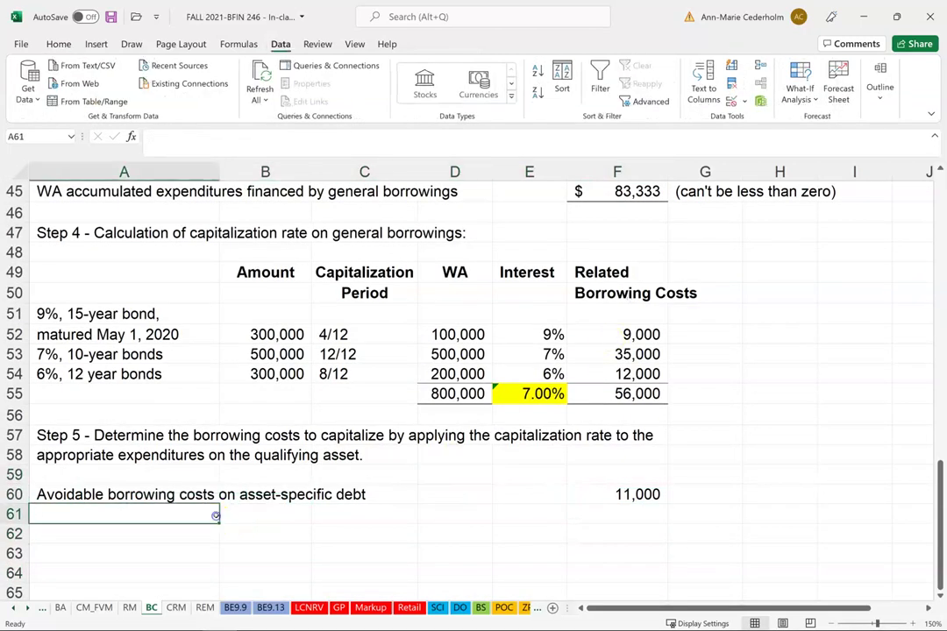
text(Avoidable )
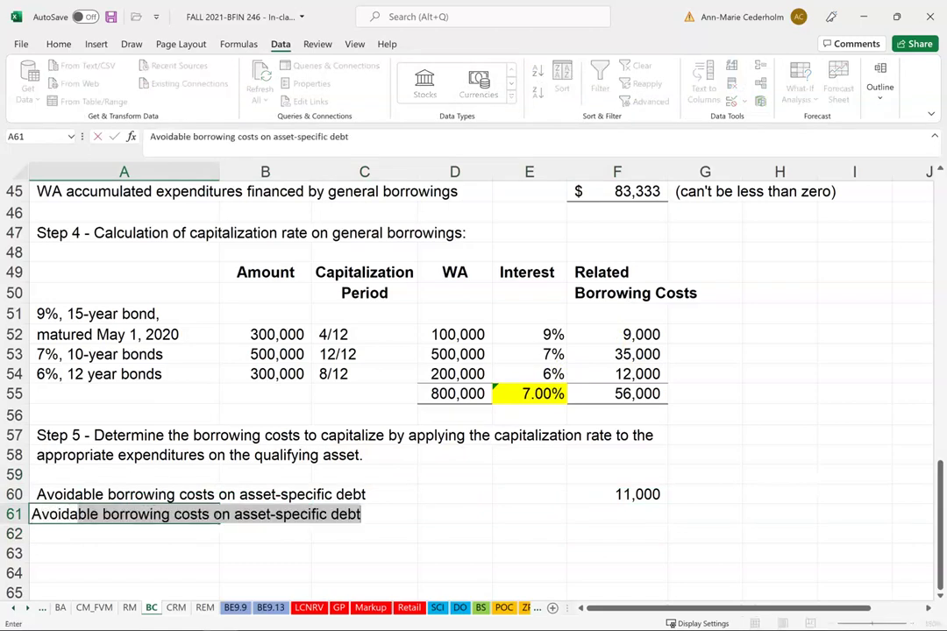
text(borrowing costs )
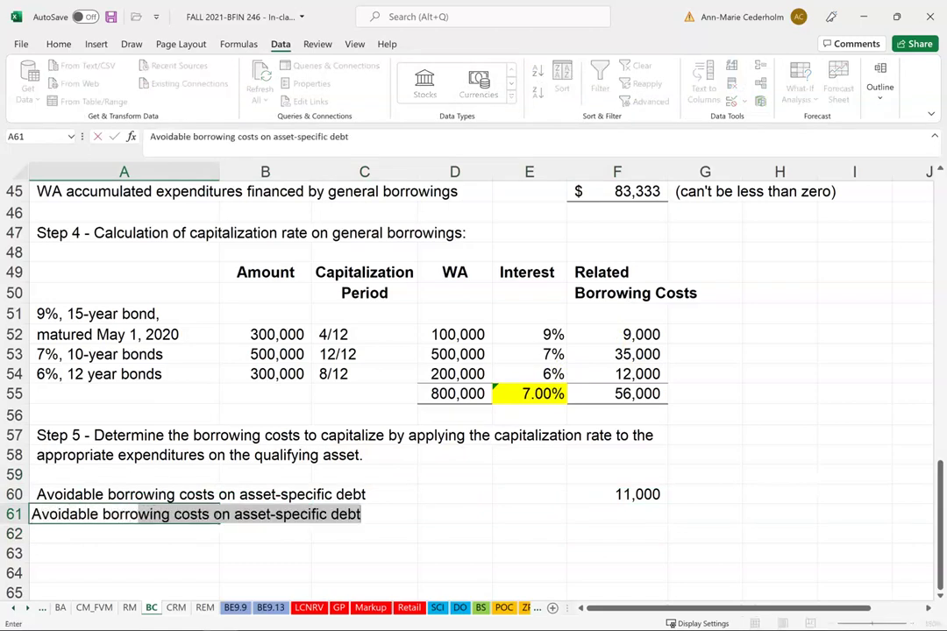
text(on non-asset-s)
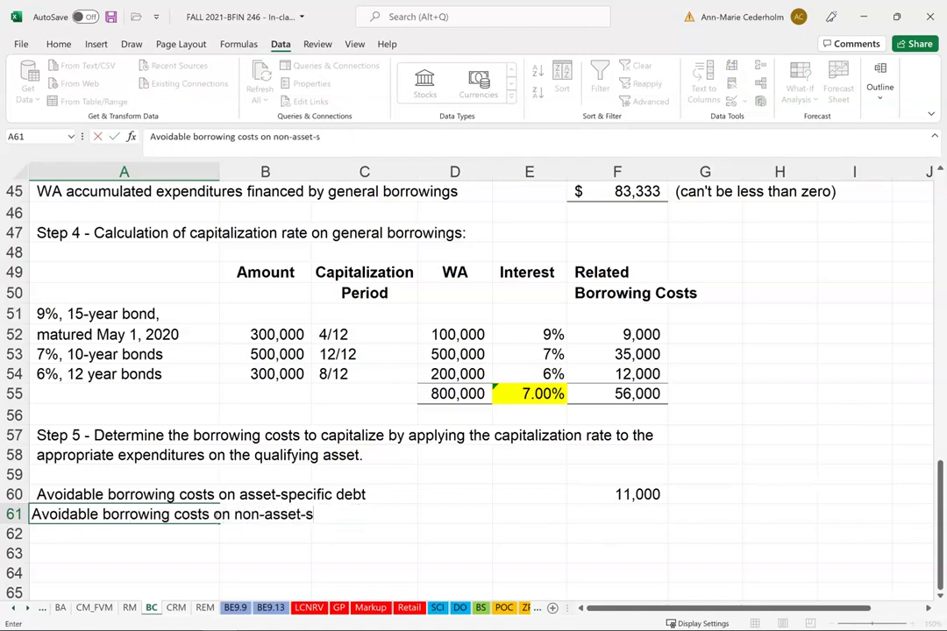
text(pecific debt)
key(ctrl+Return)
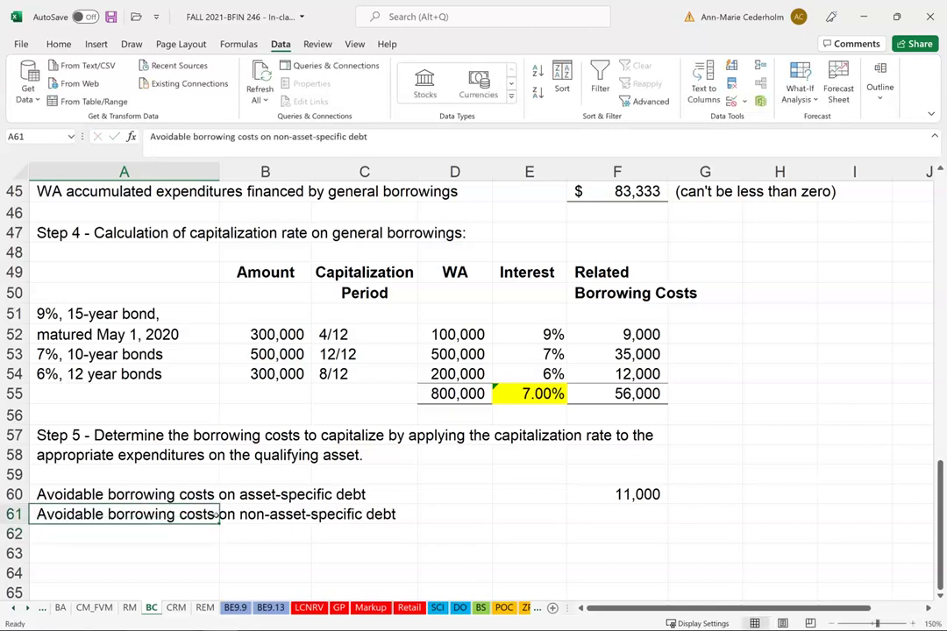
Step: Compute 5,833 in F61 as =F45*E55, i.e. 83,333 times the 7% rate
key(Right)
key(Right)
key(Right)
key(Right)
key(Right)
text(=)
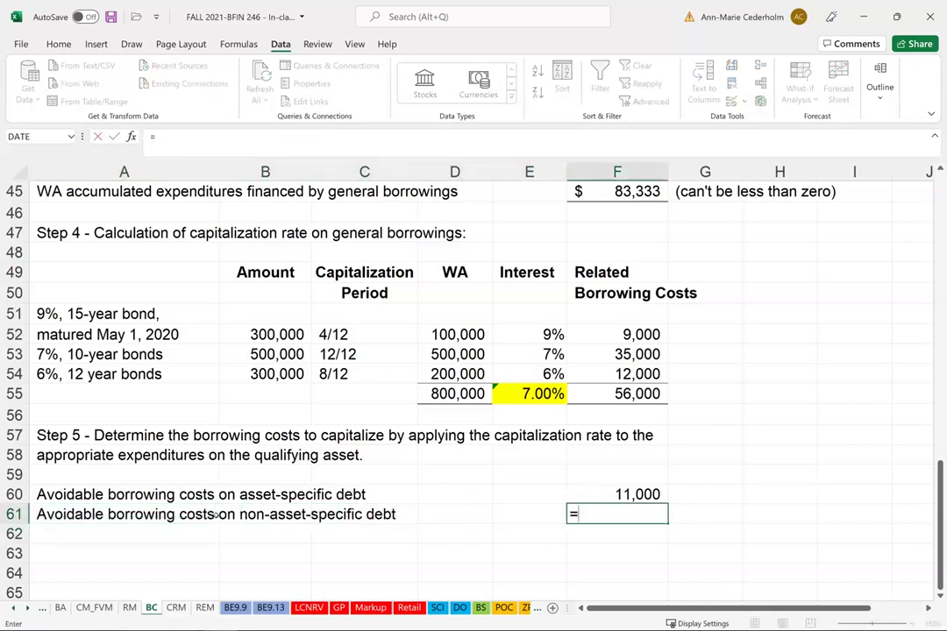
scroll(399, 402, up, 2)
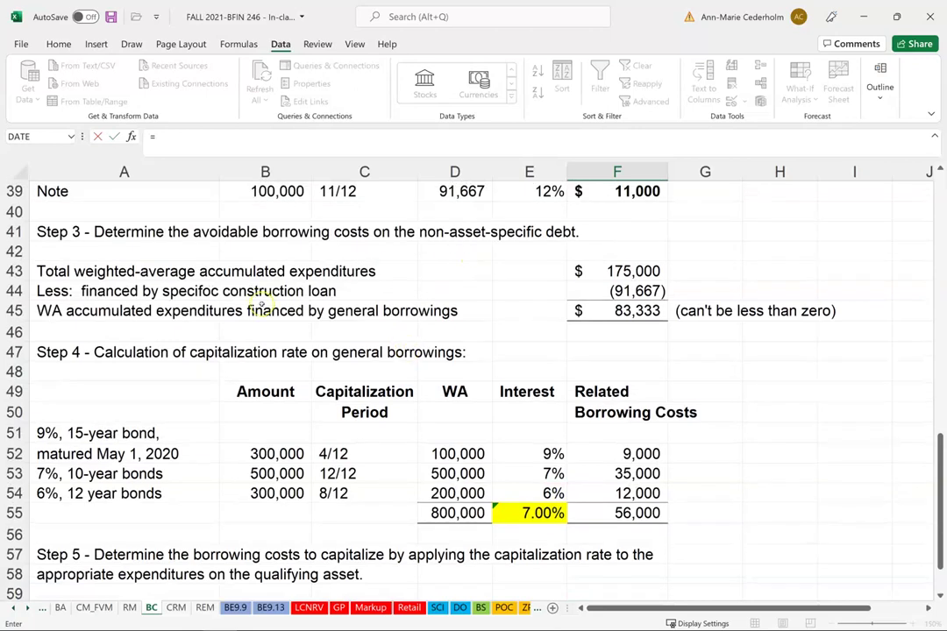
click(627, 306)
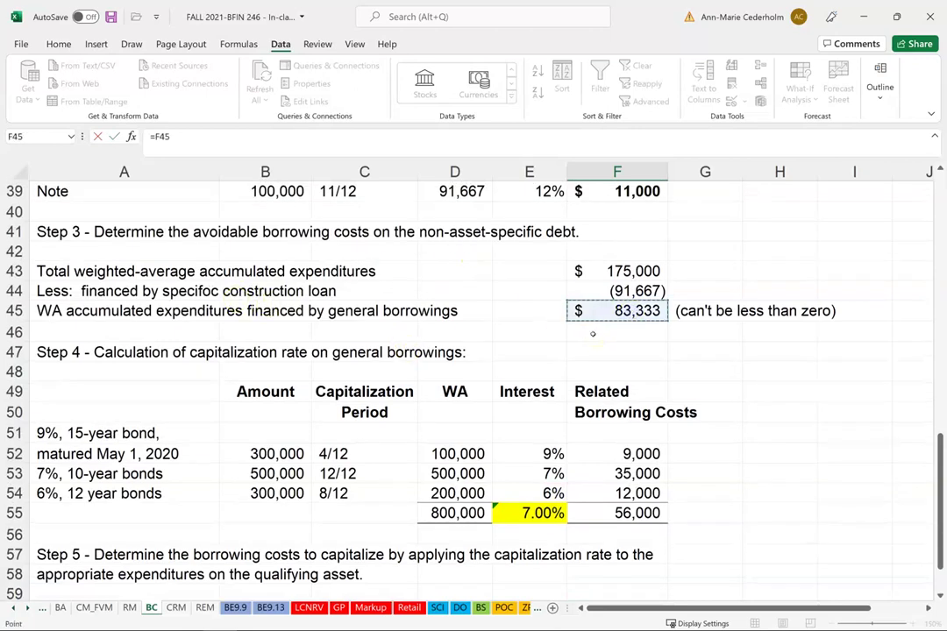
text(*)
mouse_move(529, 513)
mouse_down()
mouse_move(537, 566)
mouse_move(539, 513)
mouse_up()
key(Return)
scroll(538, 511, down, 2)
key(Down)
key(Down)
key(Up)
key(Up)
key(Up)
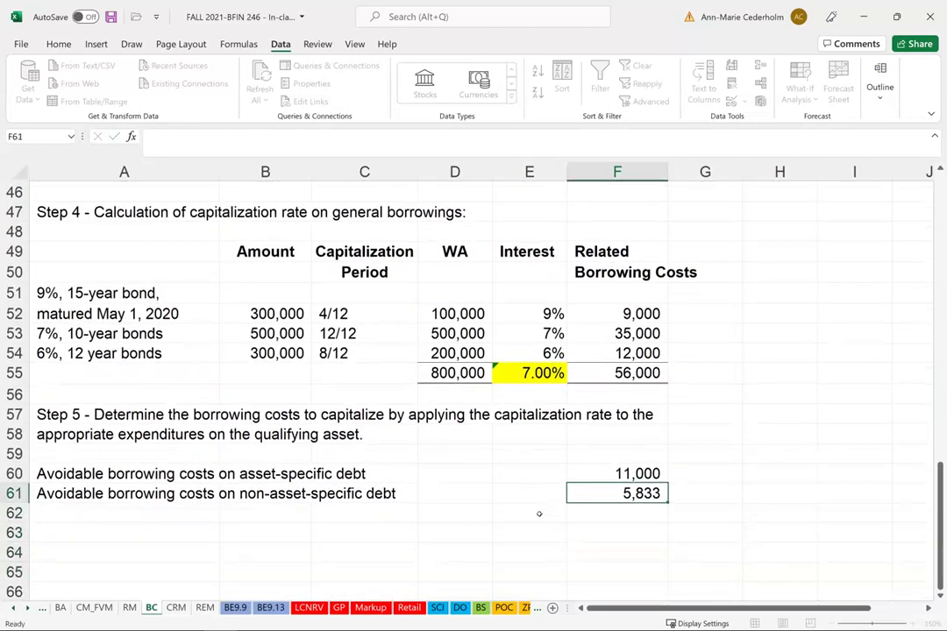
Step: Ink-annotate: highlight beside 5,833, circle 83,333 in red, and handwrite '7% × $83,333'
drag(681, 479, 682, 505)
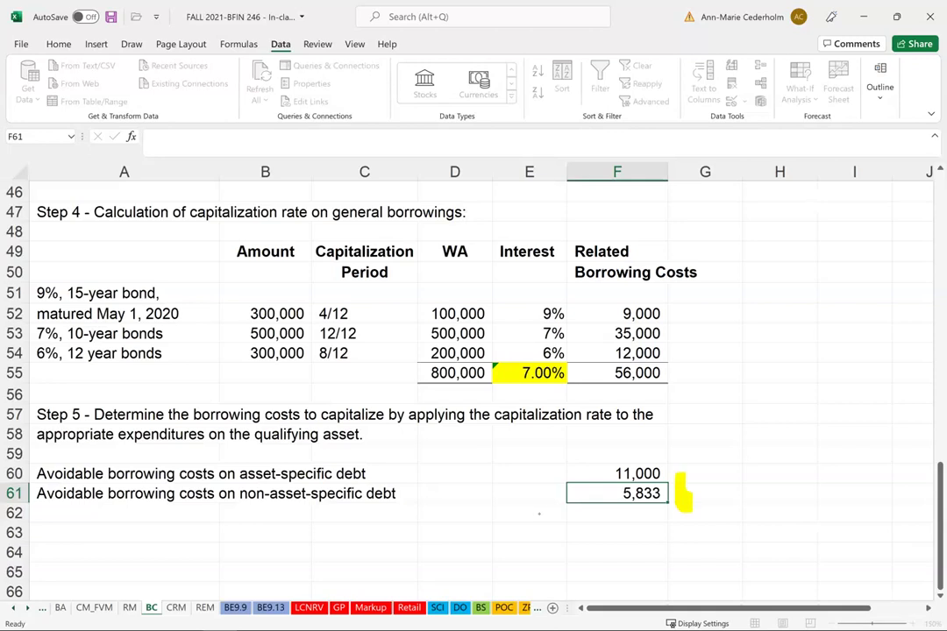
click(131, 44)
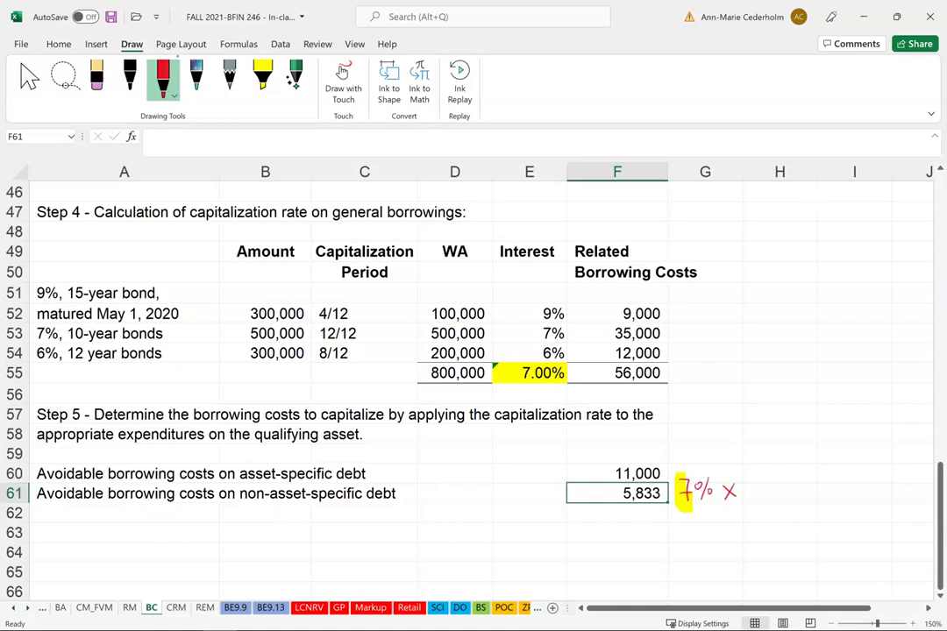
click(59, 44)
scroll(671, 333, up, 2)
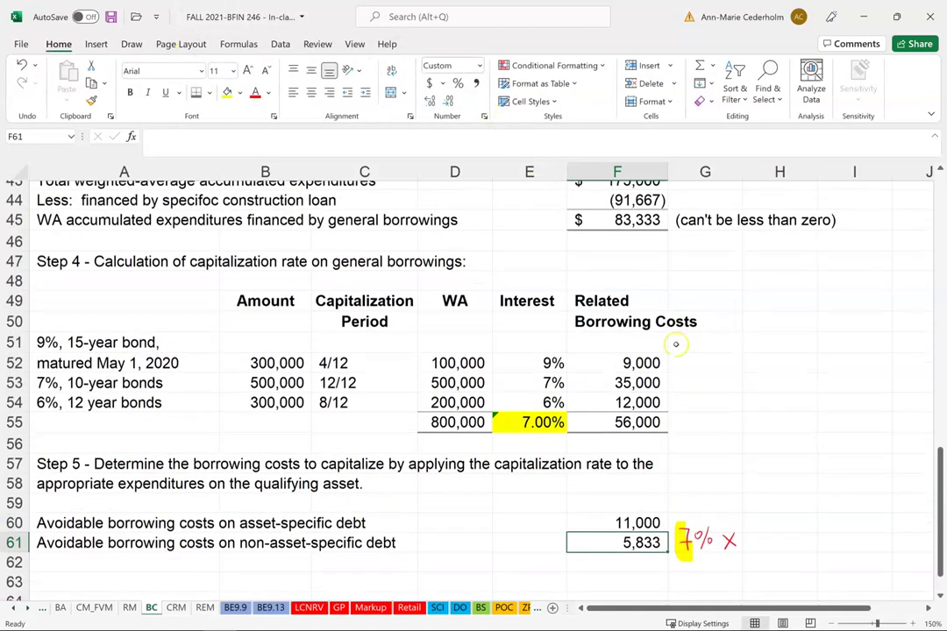
drag(668, 283, 683, 302)
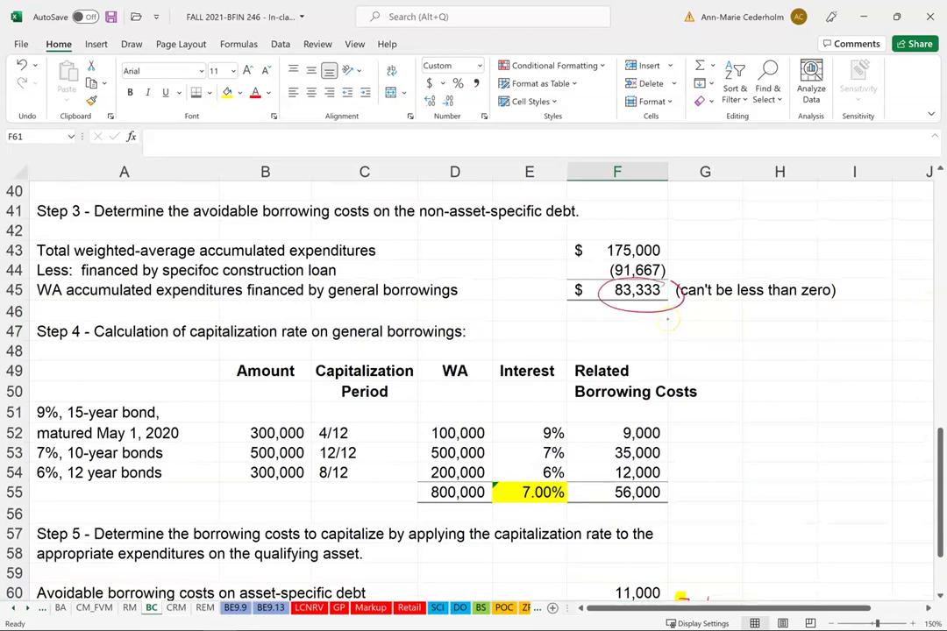
scroll(583, 518, down, 3)
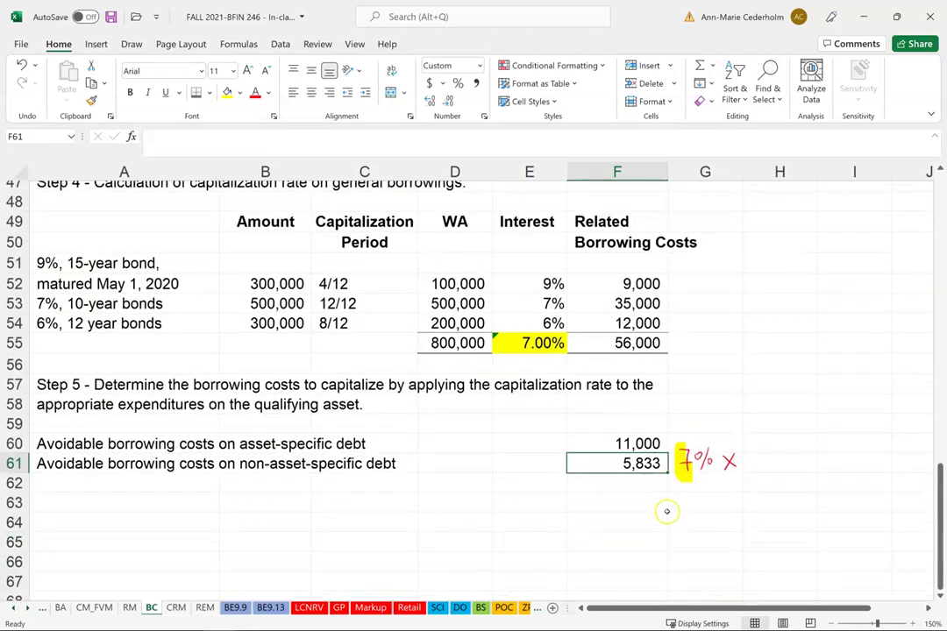
drag(747, 431, 754, 426)
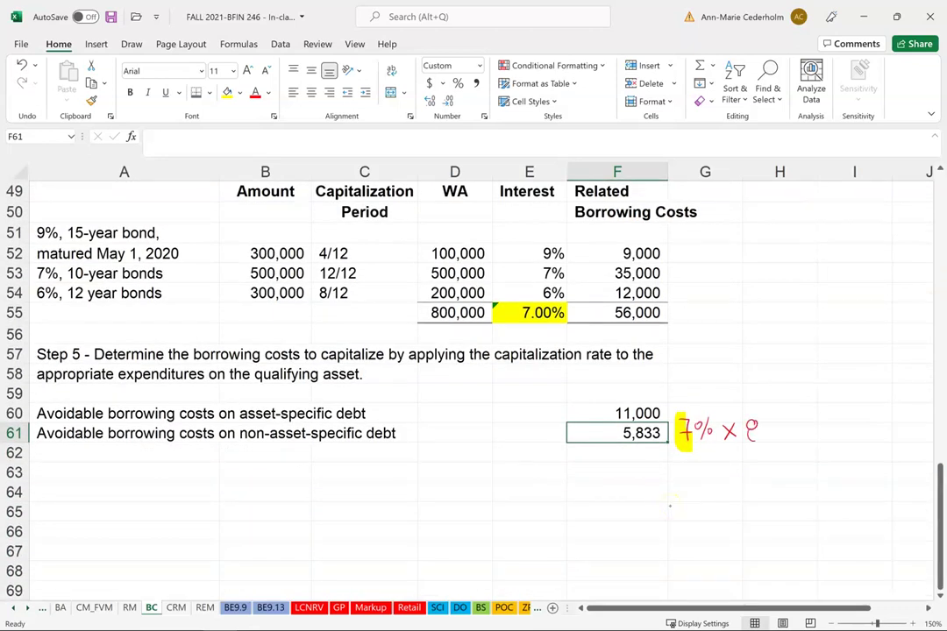
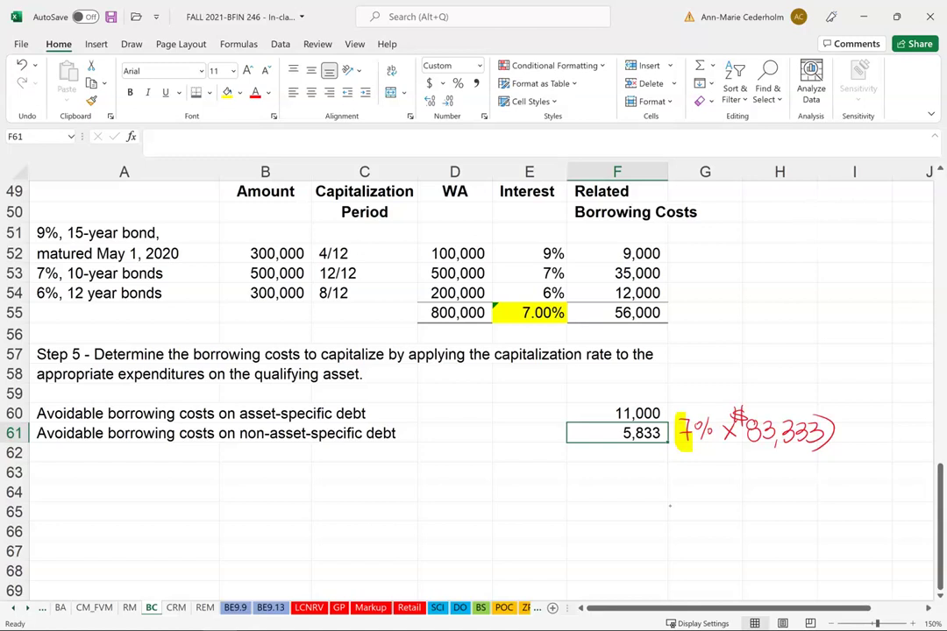
Step: Add a single bottom border under the 5,833 borrowing cost in F61
click(604, 431)
click(209, 93)
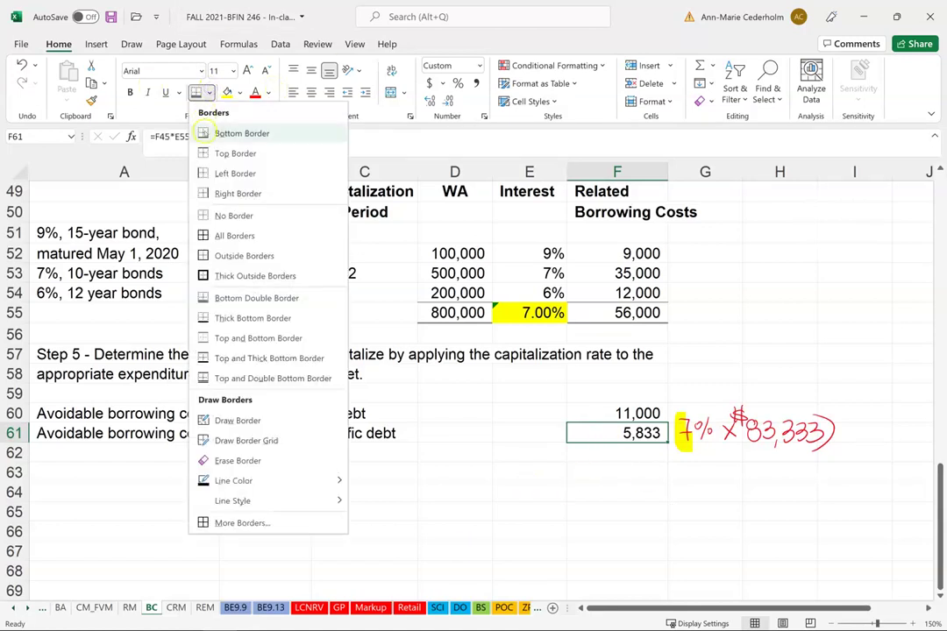
click(202, 131)
Step: Total the two avoidable costs in F62 with =SUM(F60:F61), giving 16,833
click(629, 415)
click(629, 452)
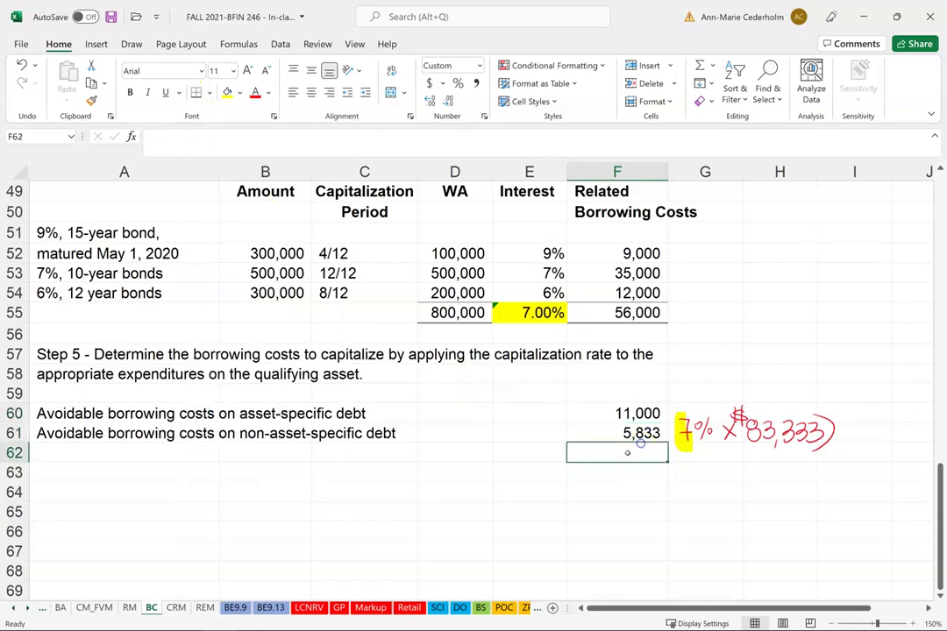
text(=sum()
drag(627, 433, 614, 419)
text())
key(Return)
Step: Apply a Bottom Double Border to the 16,833 total in F62
key(Up)
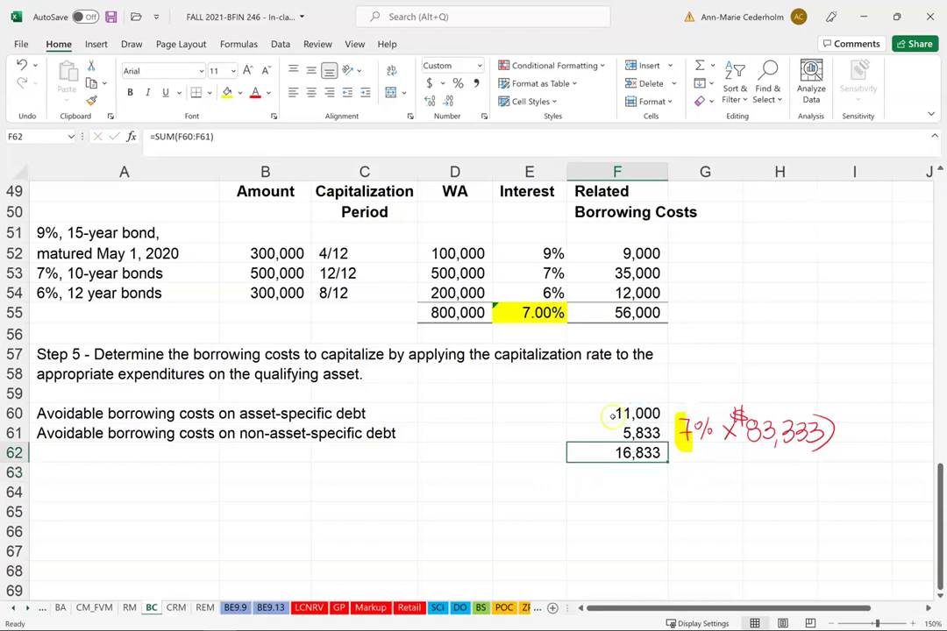
click(209, 92)
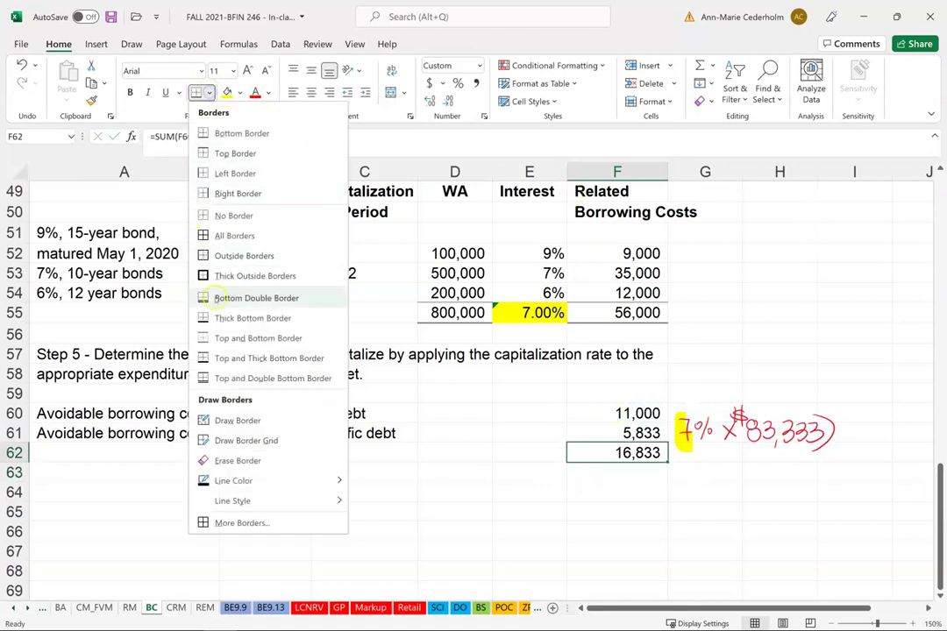
click(215, 297)
click(74, 448)
Step: Label row 62 'Total avoidable borrowing costs' in cell A62
text(T)
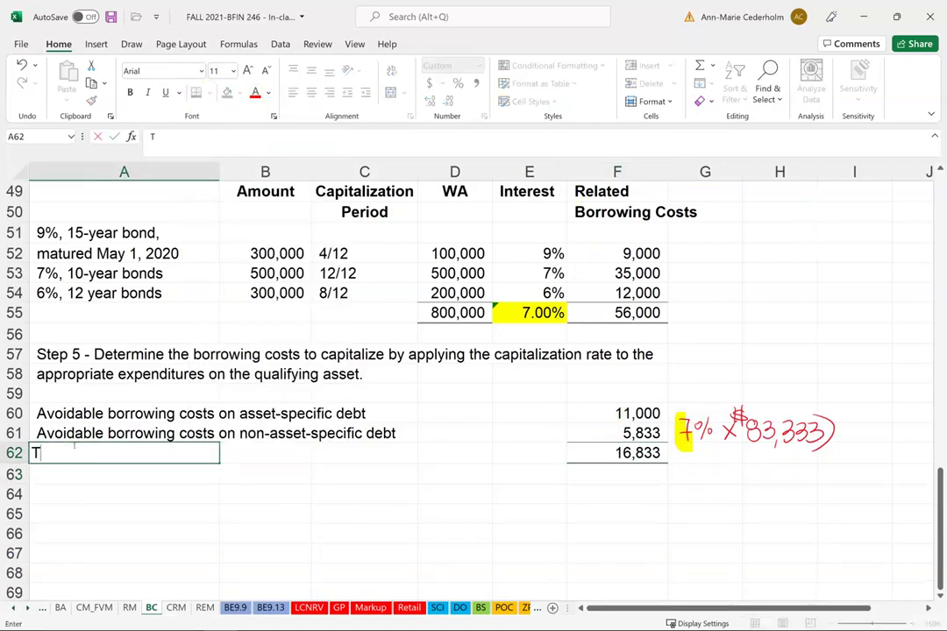
text(otal avoidable bor)
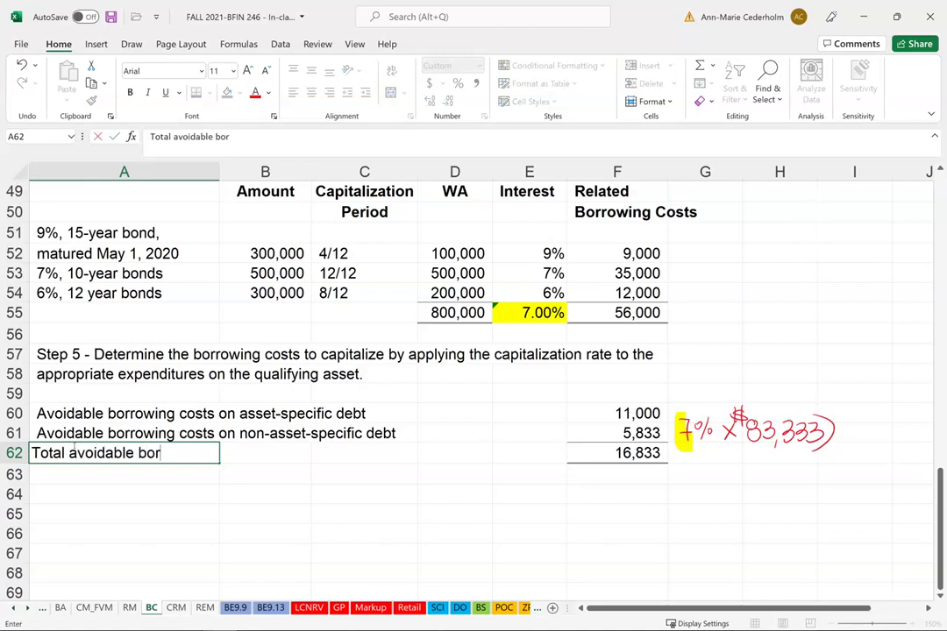
text(rowing costs)
key(Return)
click(73, 446)
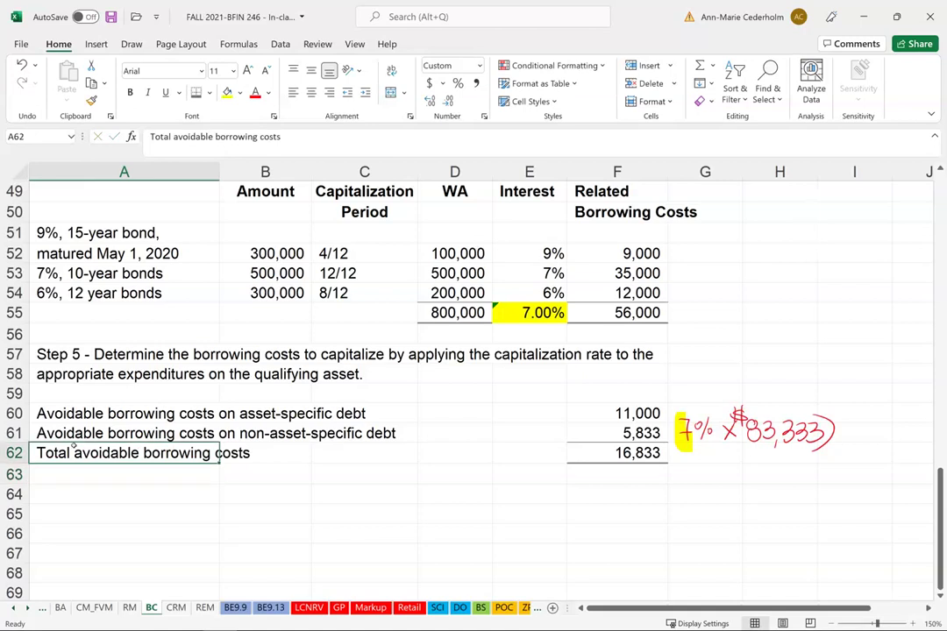
click(115, 496)
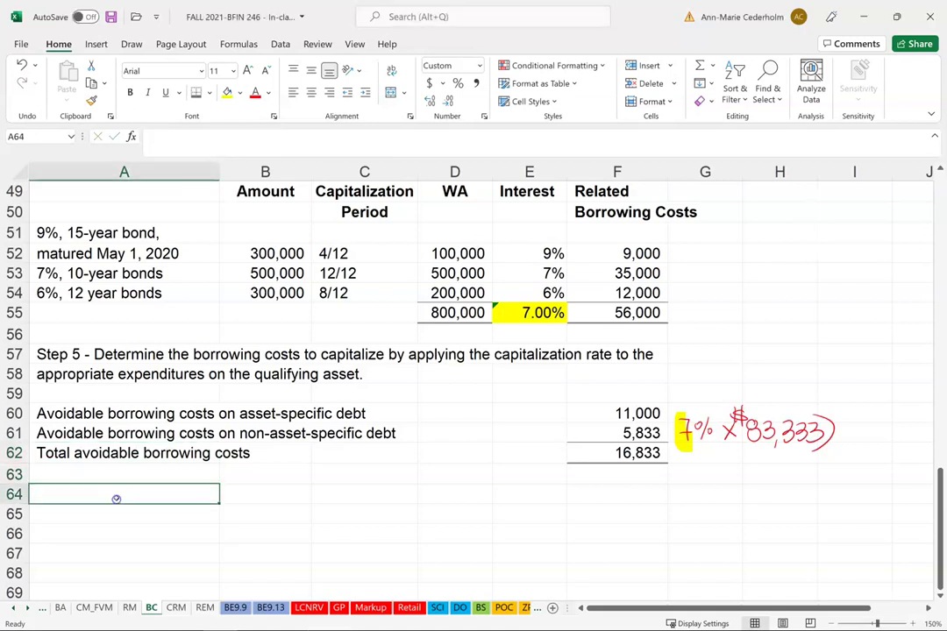
Step: Enter the Step 6 heading across A64:A65 about capitalizing the lower of actual and estimated costs
text(Step 6 - Calcu)
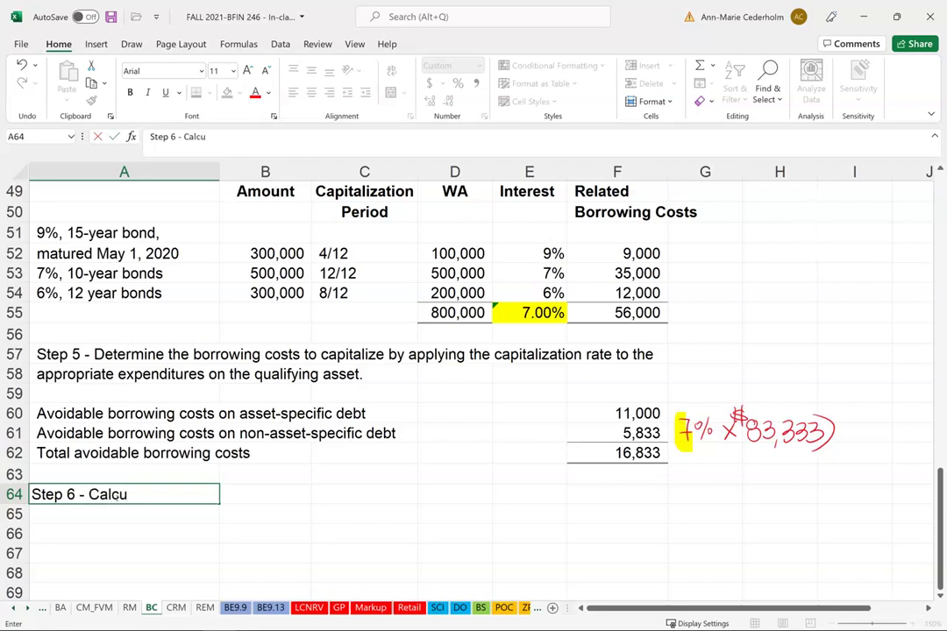
text(late the actual borr)
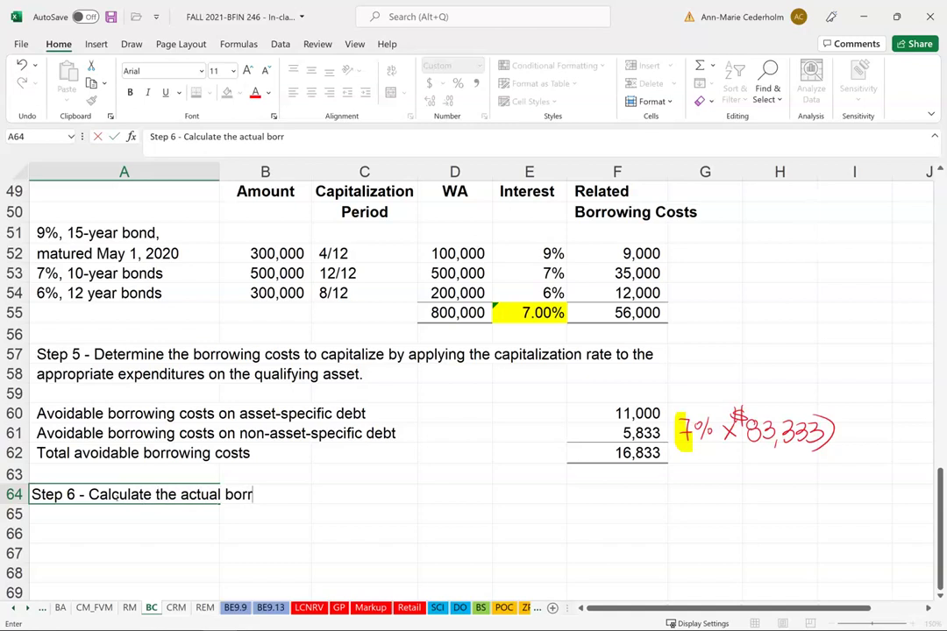
text(owing)
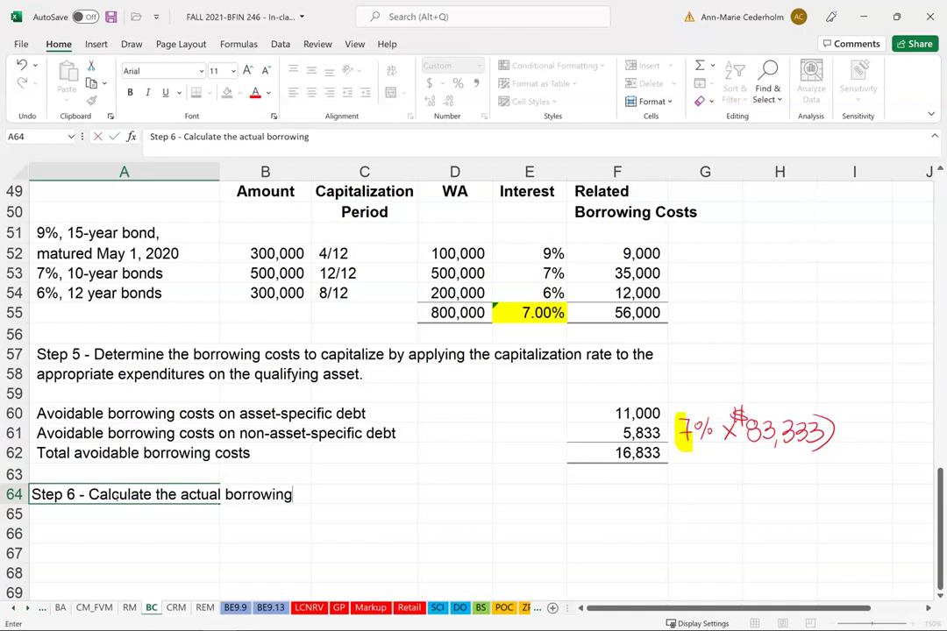
text( costs ind)
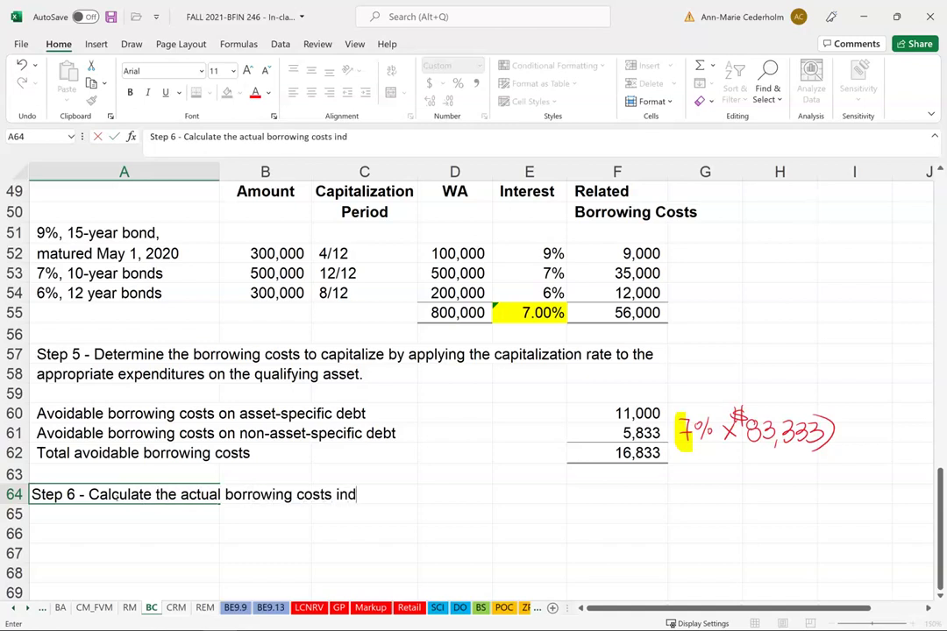
key(BackSpace)
text(curred the)
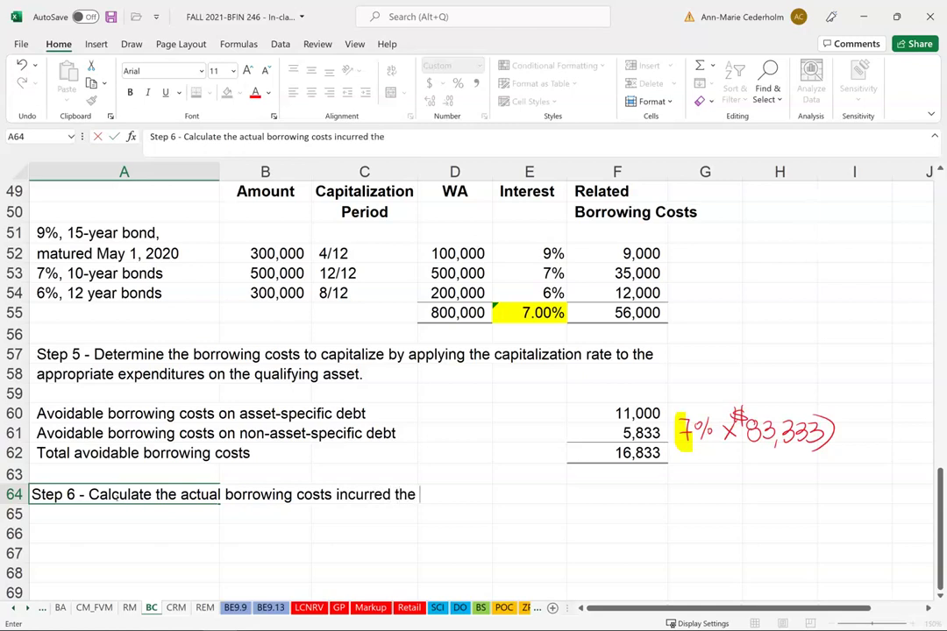
key(BackSpace)
key(BackSpace)
key(BackSpace)
key(BackSpace)
text(during the year, and capital)
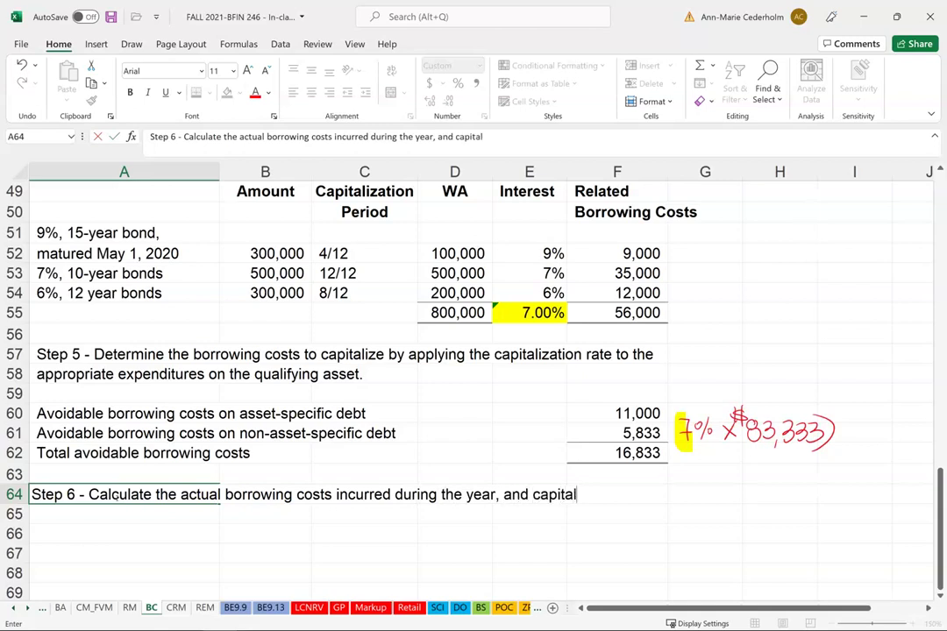
text(ize the lower)
key(Return)
text(of the a)
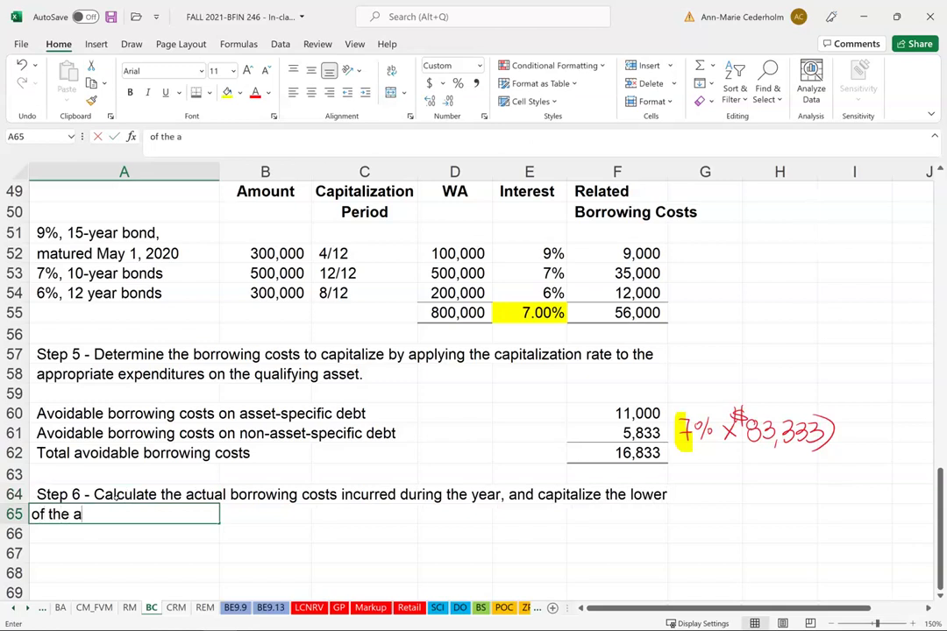
text(ctual and es)
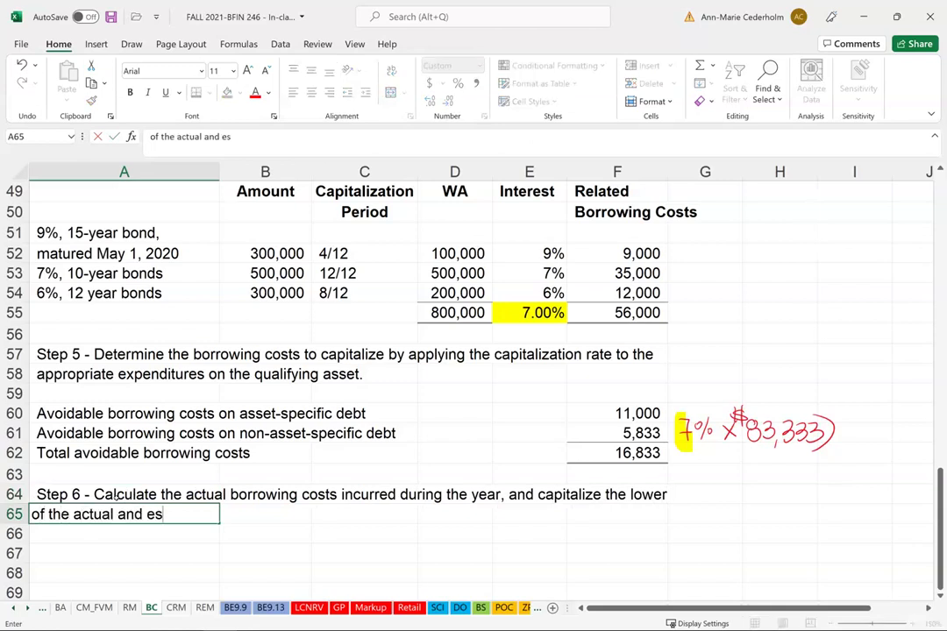
text(timated)
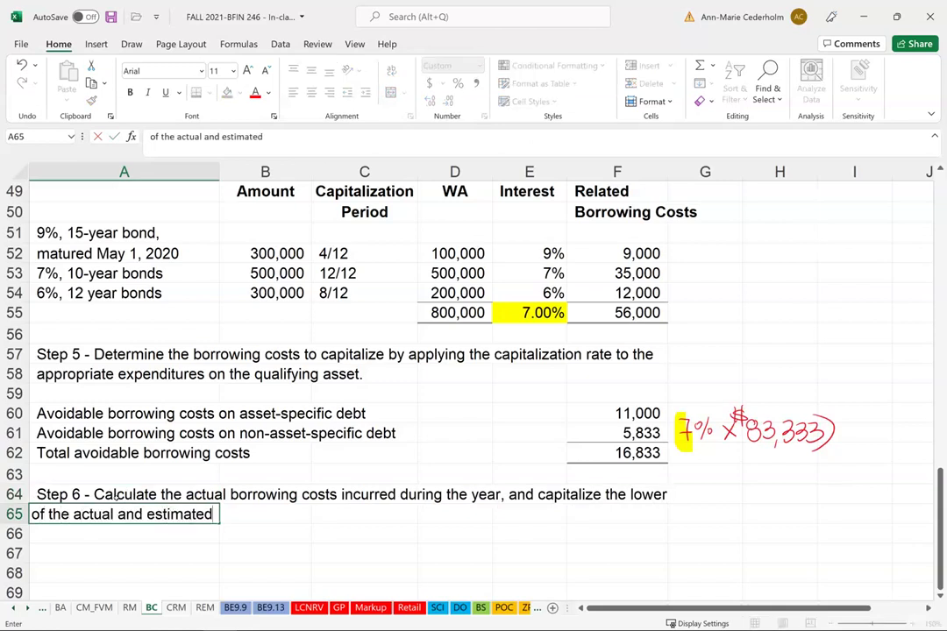
text(.)
key(Return)
key(Return)
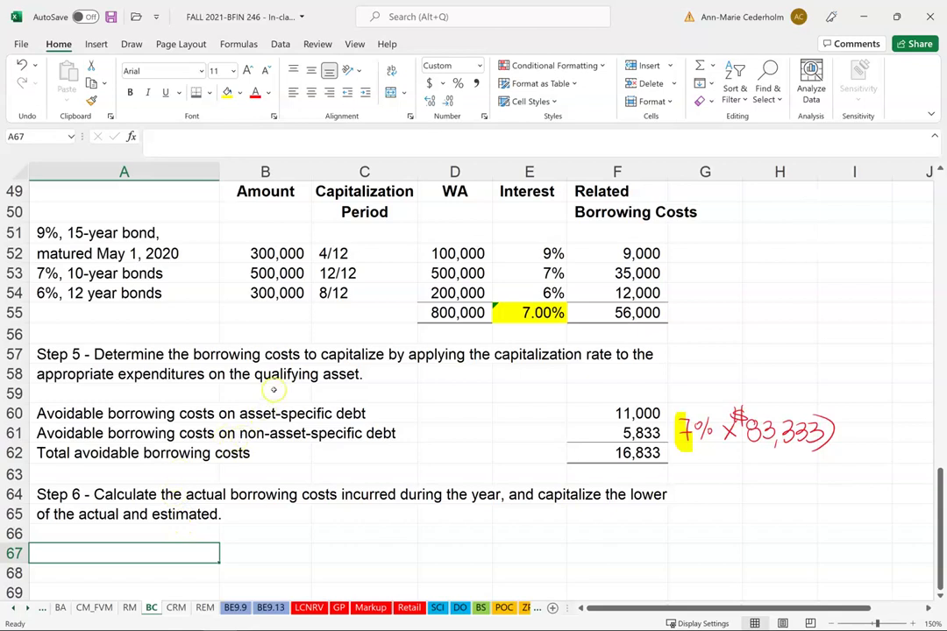
click(235, 452)
Step: Add a bold 'Actual' / 'Borrowing Costs' heading in G49:G50 beside the Step 4 table
click(236, 373)
scroll(289, 361, up, 1)
scroll(288, 361, up, 1)
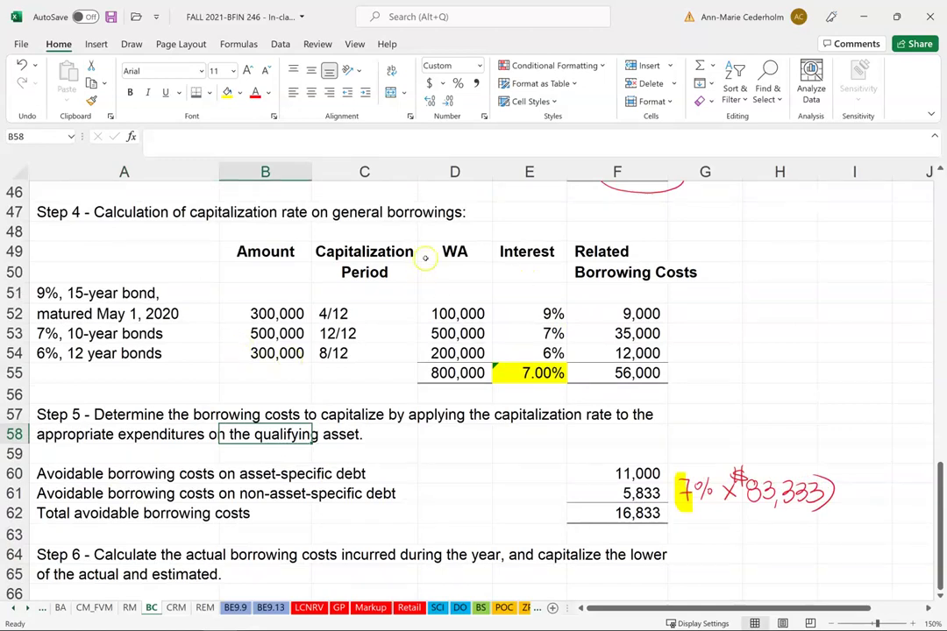
drag(448, 254, 595, 373)
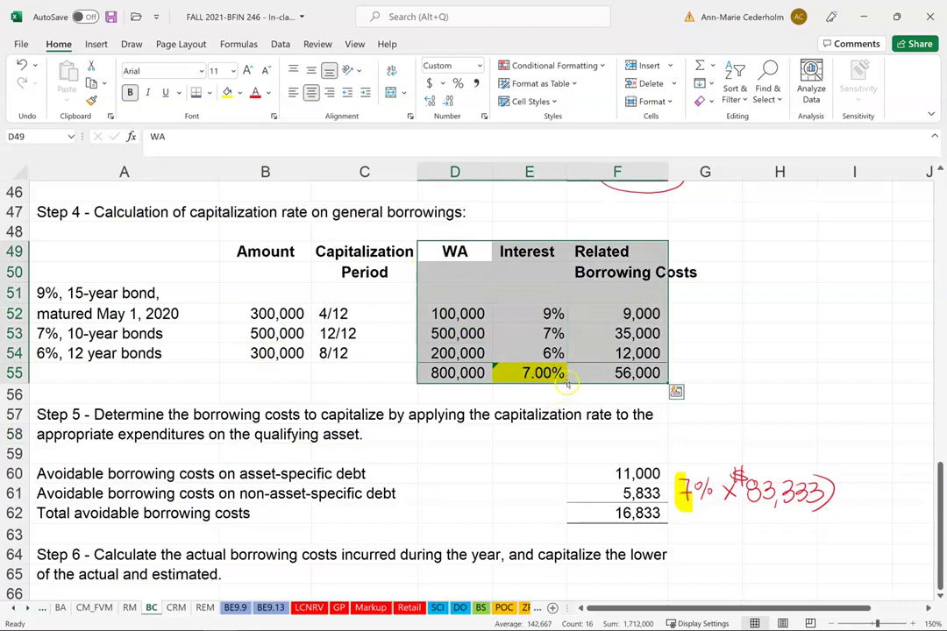
click(734, 273)
click(724, 251)
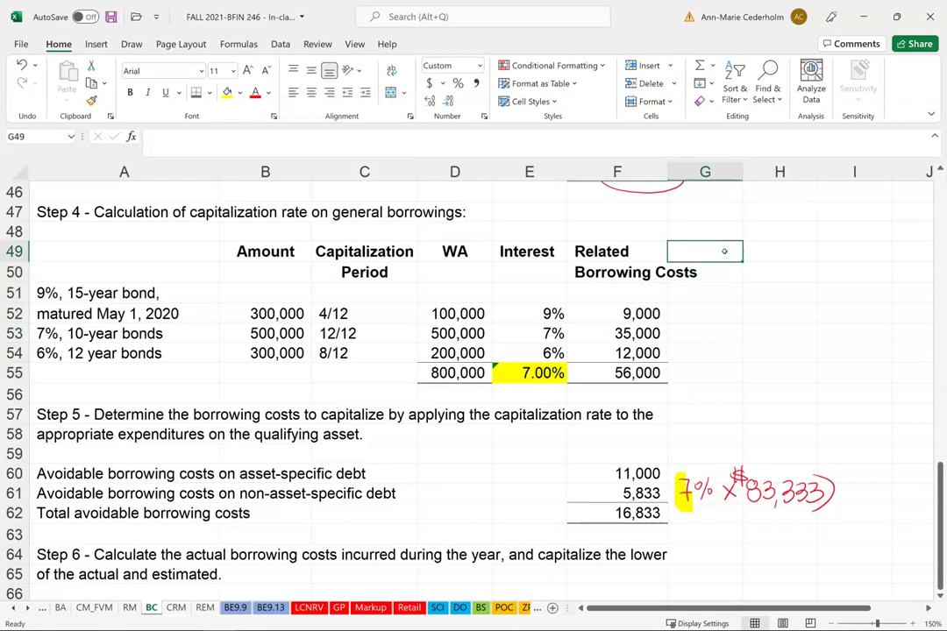
text(Actual)
key(Return)
text(Borrowing Costs)
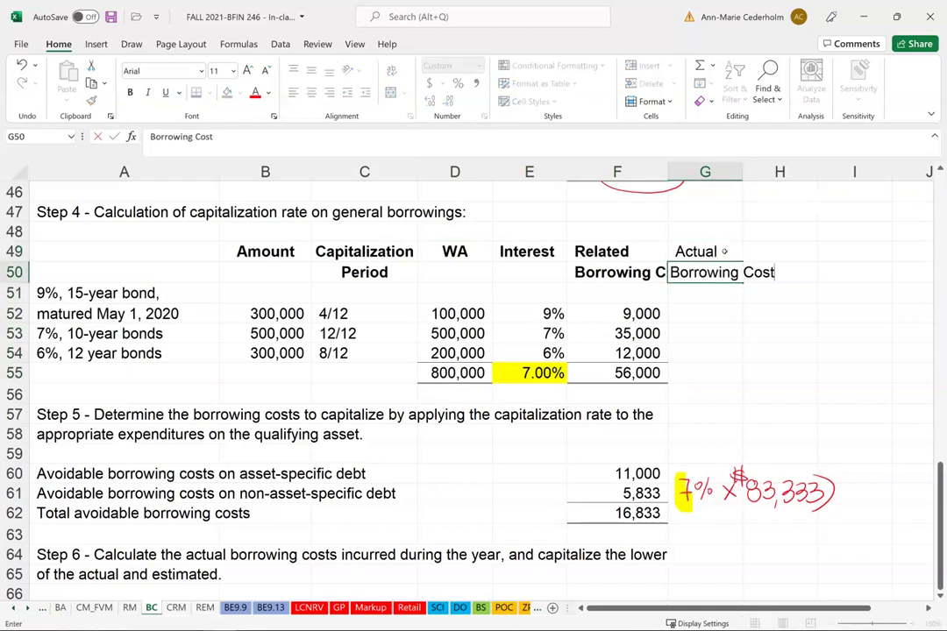
key(Up)
key(Up)
key(Down)
key(shift+Down)
key(ctrl+b)
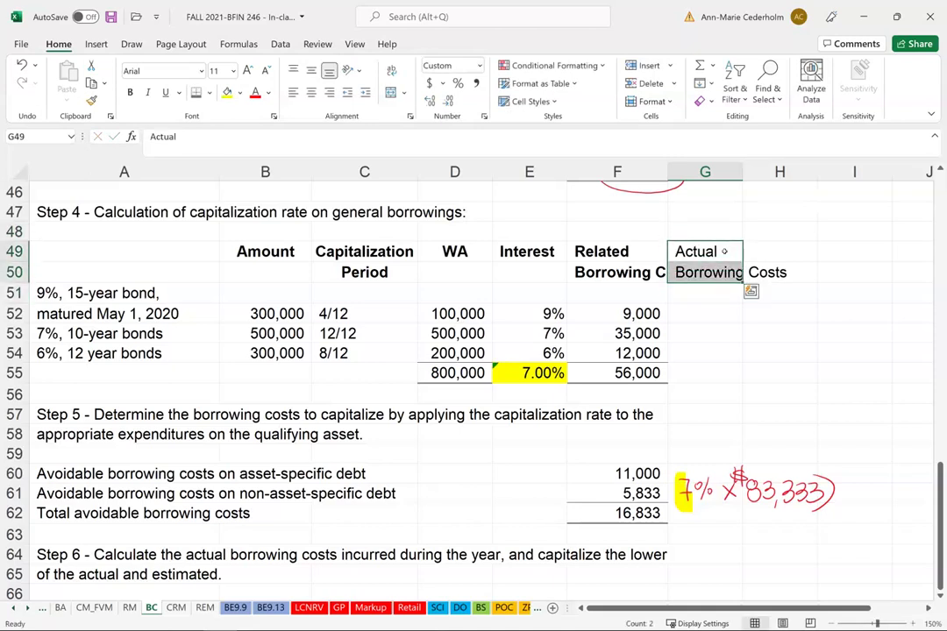
click(732, 287)
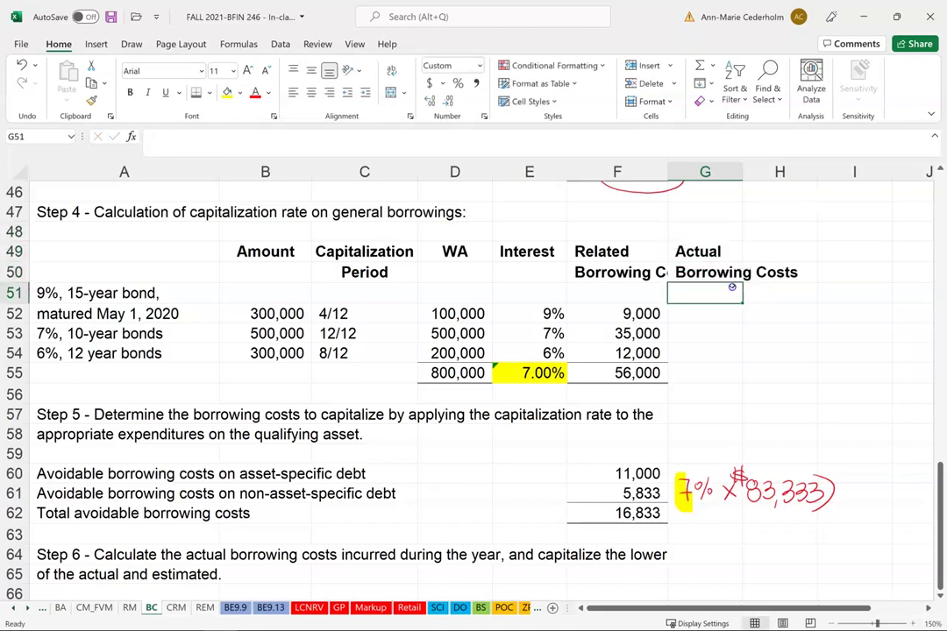
Step: Widen column F to fit its heading and clear the column G heading cells
click(671, 226)
drag(668, 170, 727, 205)
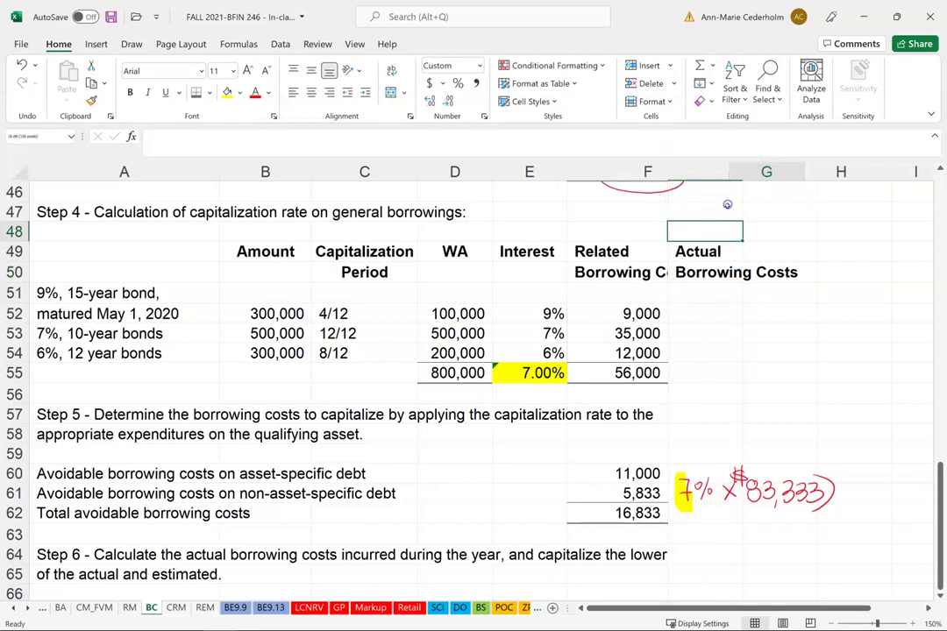
click(788, 314)
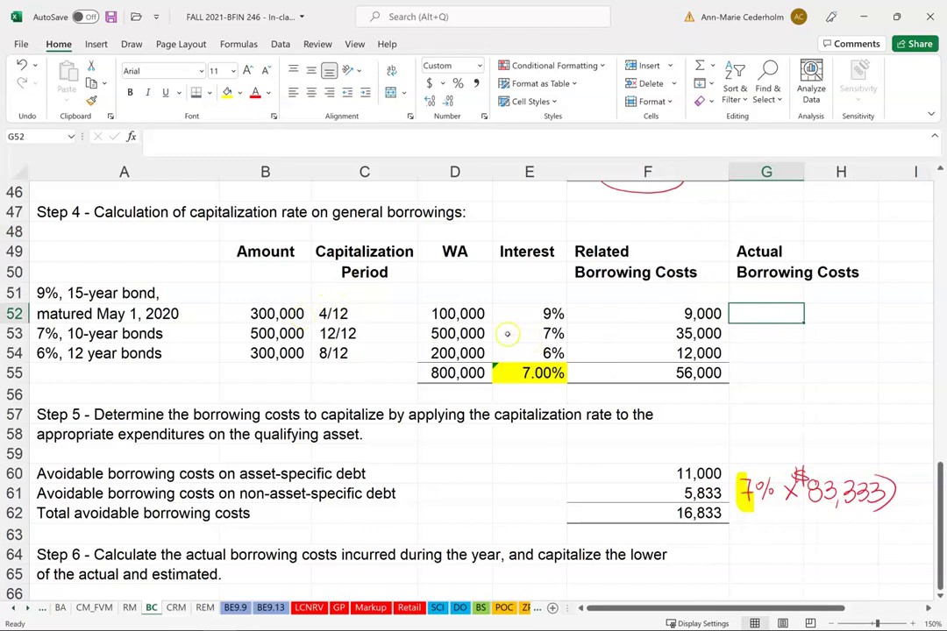
drag(765, 231, 751, 296)
drag(754, 255, 751, 294)
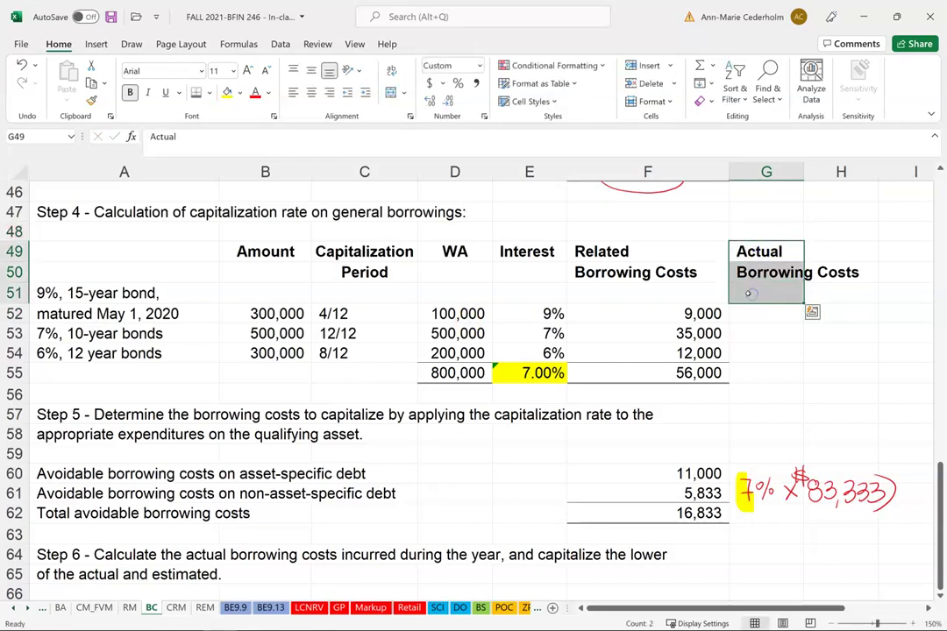
key(Delete)
click(757, 429)
scroll(718, 416, down, 3)
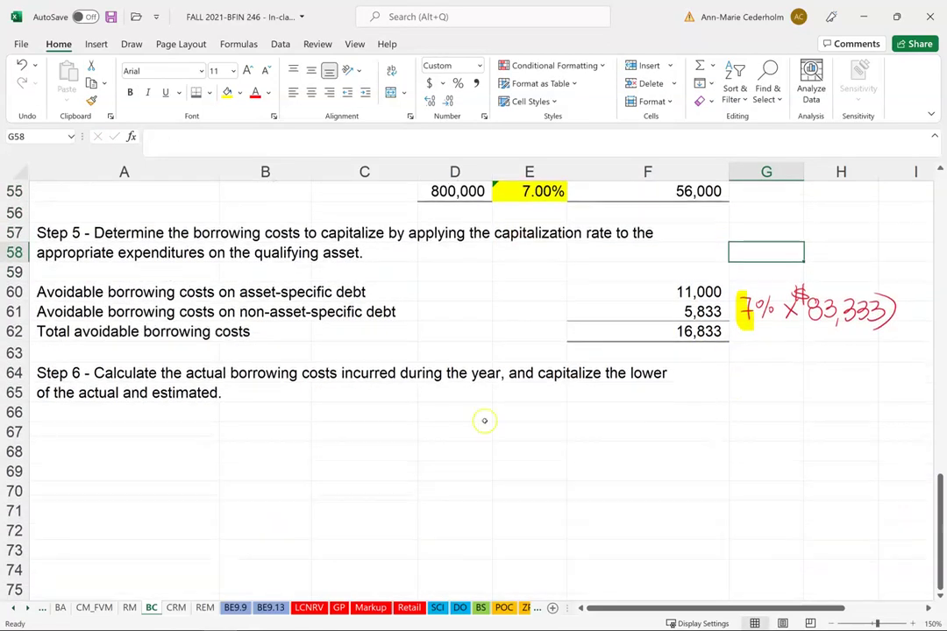
Step: Label row 67 'Actual Borrowing Costs' in cell A67
click(156, 434)
text(A)
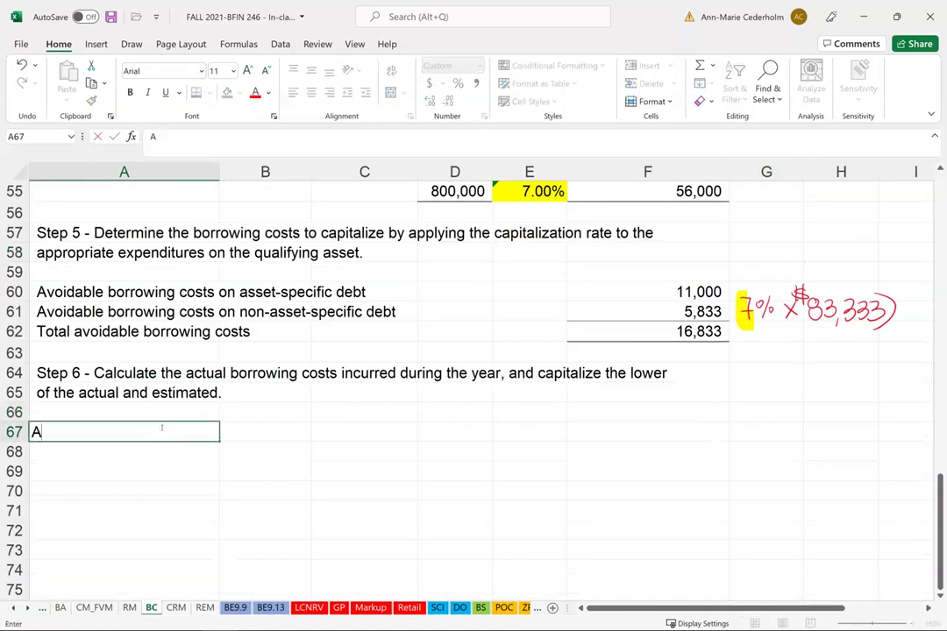
text(ctual B)
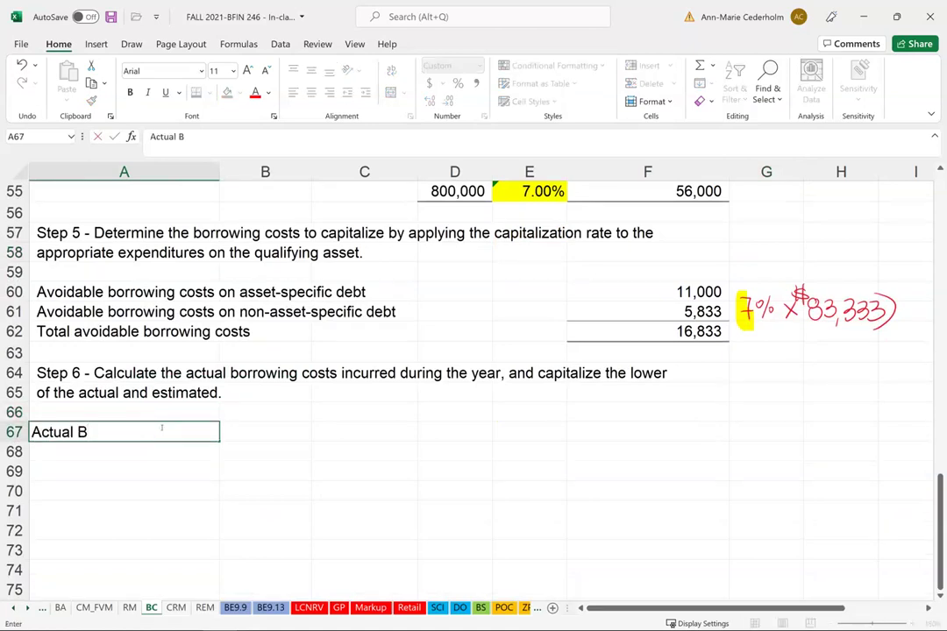
text(orrowing Costs)
key(Return)
key(Up)
key(Right)
key(Right)
key(Right)
key(Right)
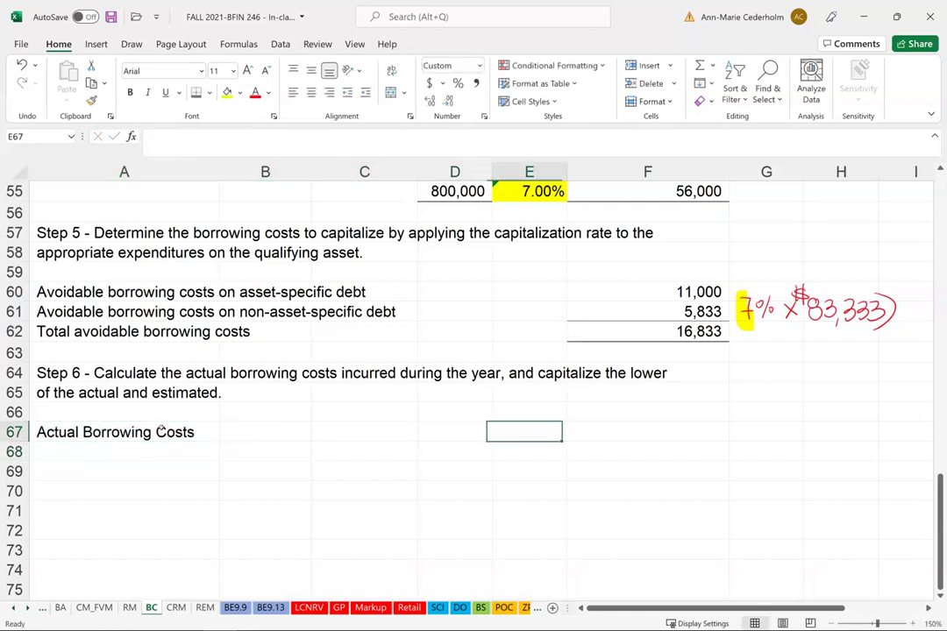
key(Right)
Step: Enter =F55+F39 in F67 to total actual borrowing costs of 67,000
text(=)
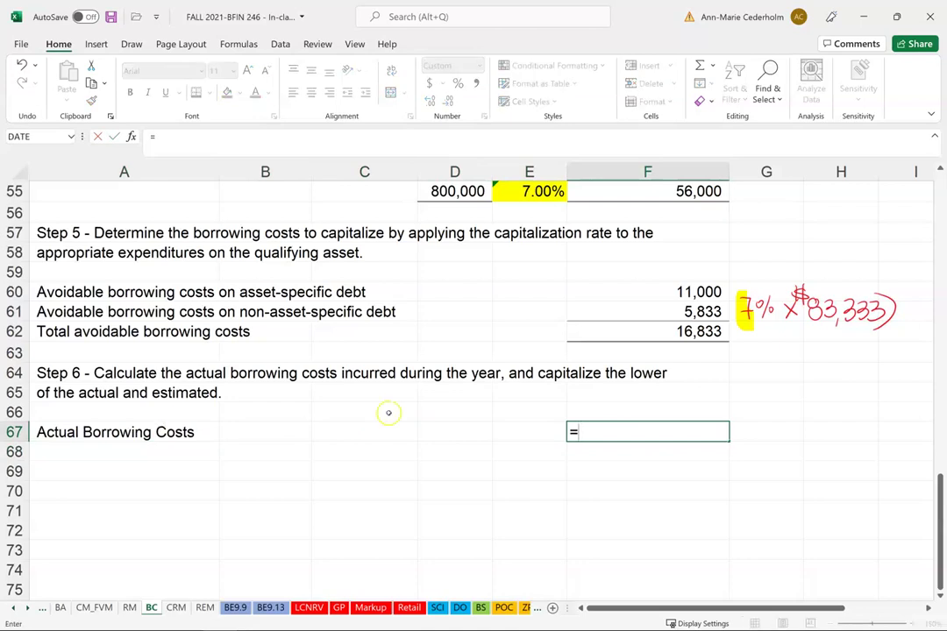
scroll(669, 364, up, 4)
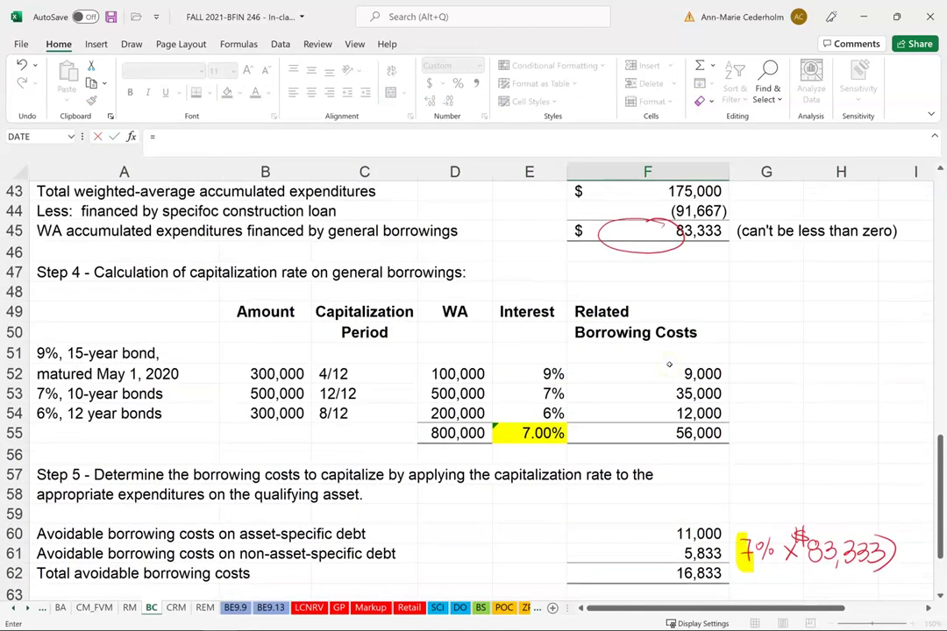
click(690, 433)
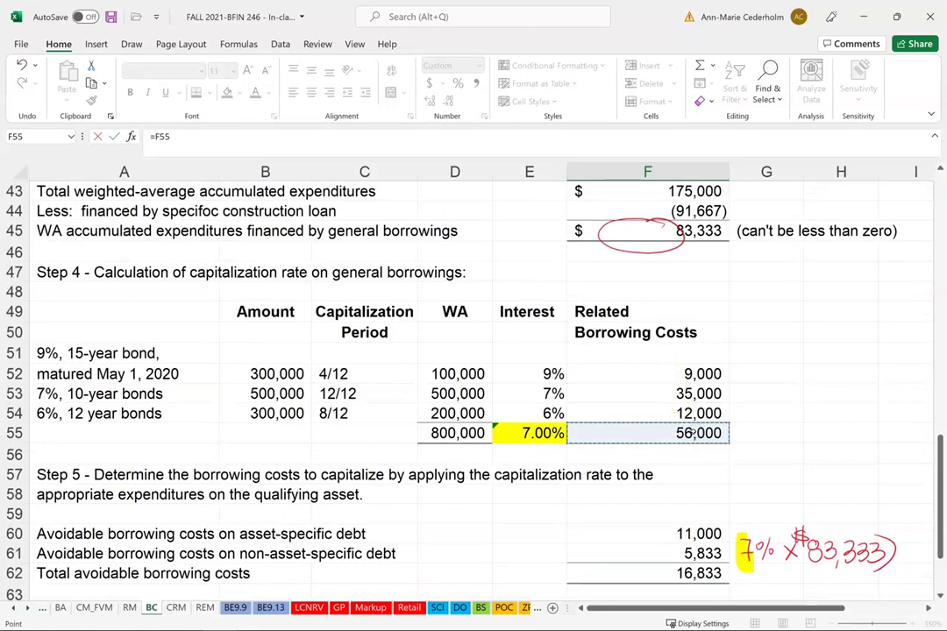
text(+)
scroll(697, 433, up, 4)
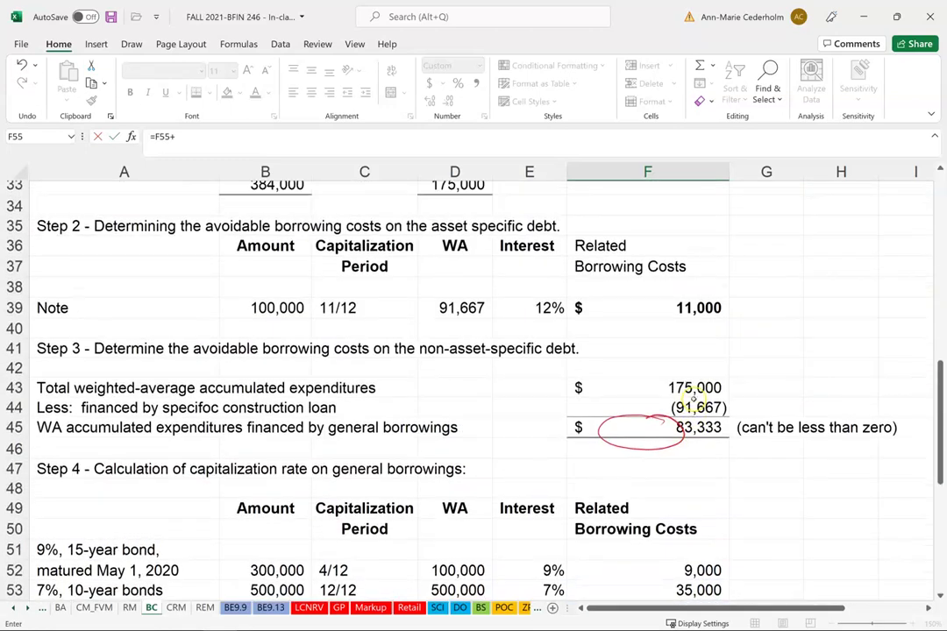
click(671, 354)
key(Return)
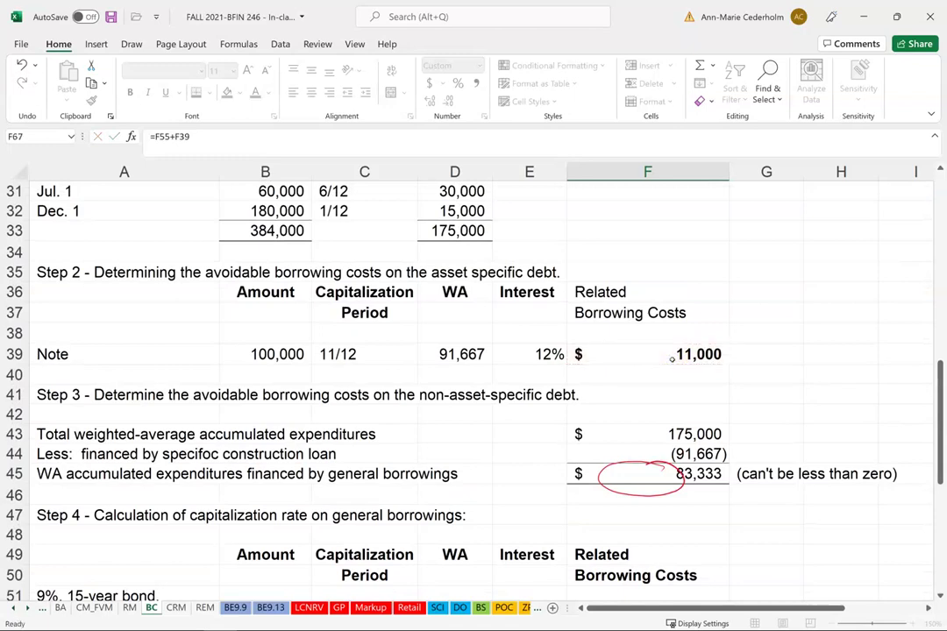
key(Up)
key(Up)
key(Up)
key(Up)
key(Up)
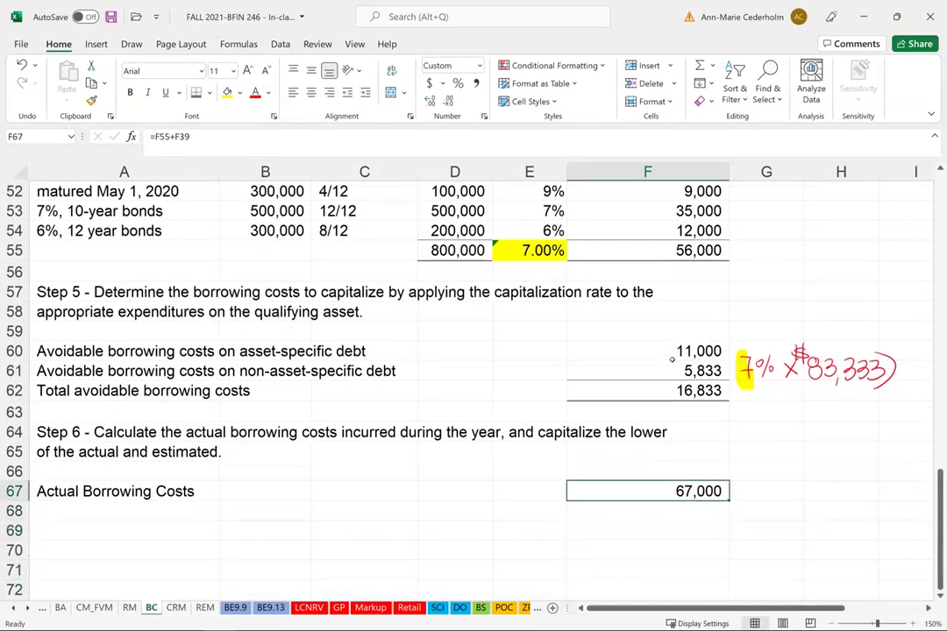
Step: Format the 67,000 in Accounting style with no decimal places
click(476, 83)
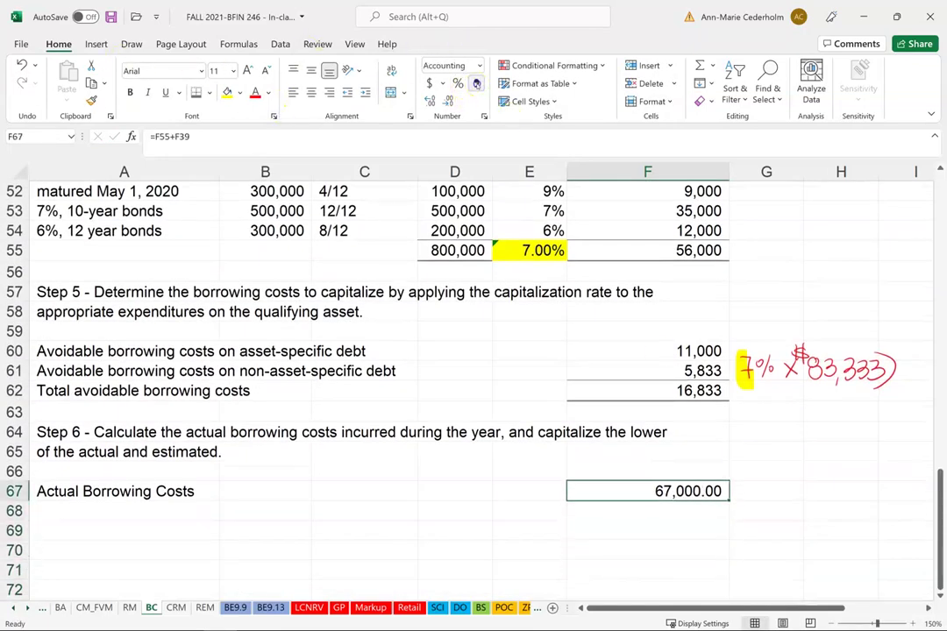
click(448, 100)
click(448, 101)
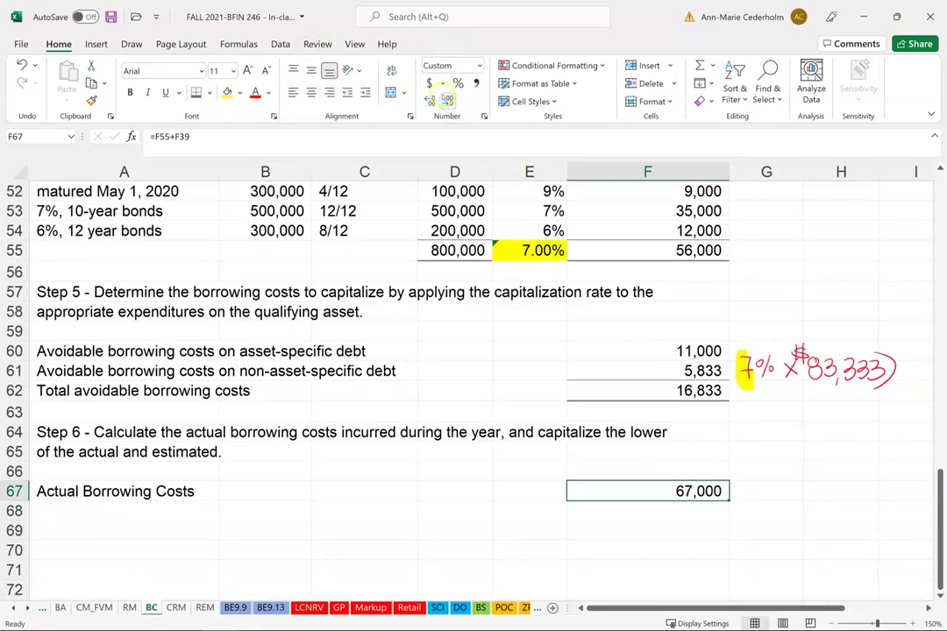
click(710, 393)
click(643, 488)
Step: Begin a handwritten ink note '11,000 +' beside the 67,000
click(762, 431)
click(741, 469)
click(758, 491)
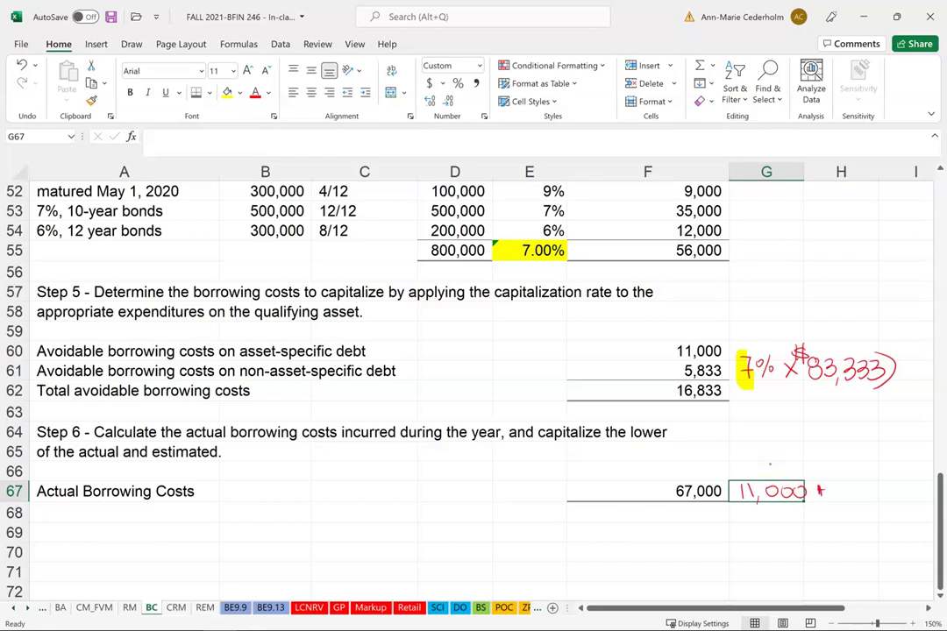
Step: Draw an ink arrow from 67,000 to the 56,000 total and write '56,000'
mouse_move(644, 500)
mouse_down()
mouse_move(615, 302)
mouse_move(674, 252)
mouse_move(671, 261)
mouse_up()
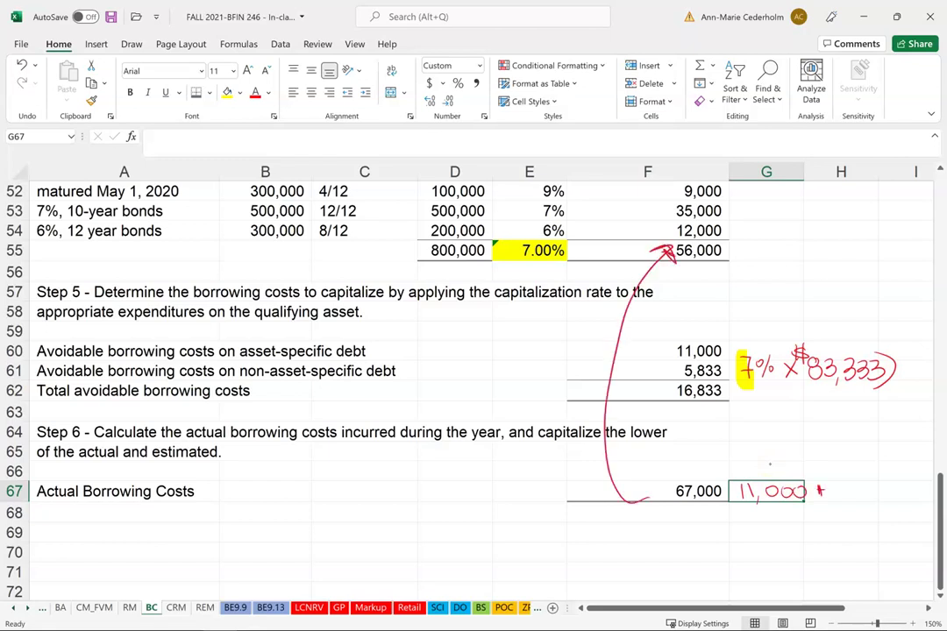
drag(835, 484, 832, 501)
drag(889, 486, 887, 494)
drag(898, 485, 896, 494)
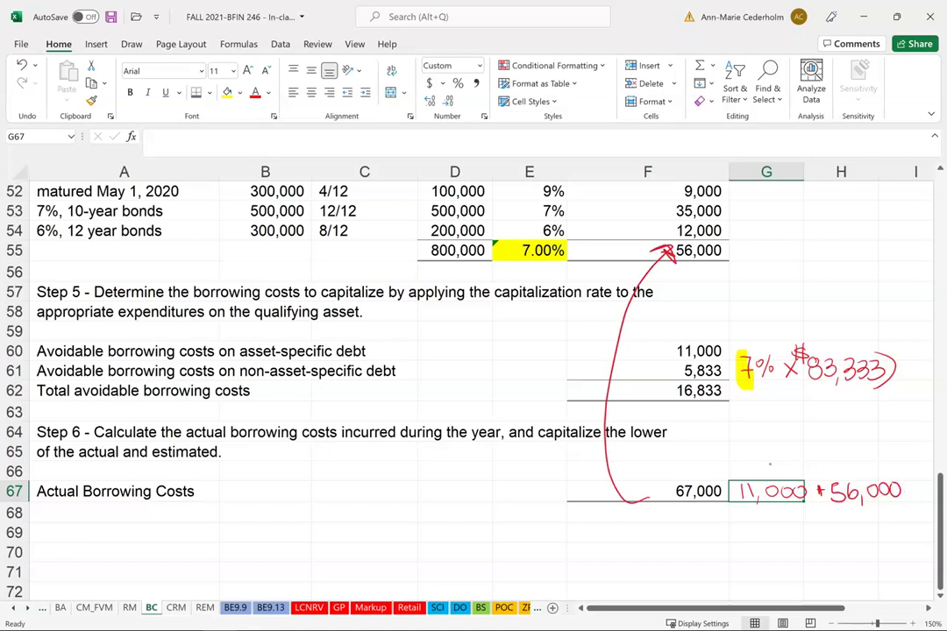
drag(680, 357, 729, 359)
Step: Fill cell E70 with yellow
scroll(758, 451, up, 4)
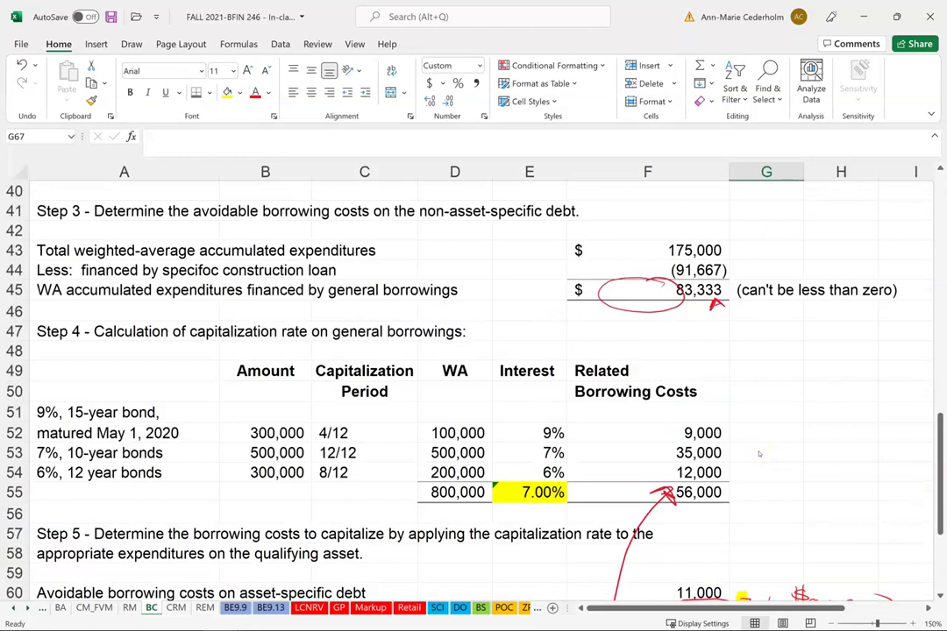
scroll(754, 397, down, 6)
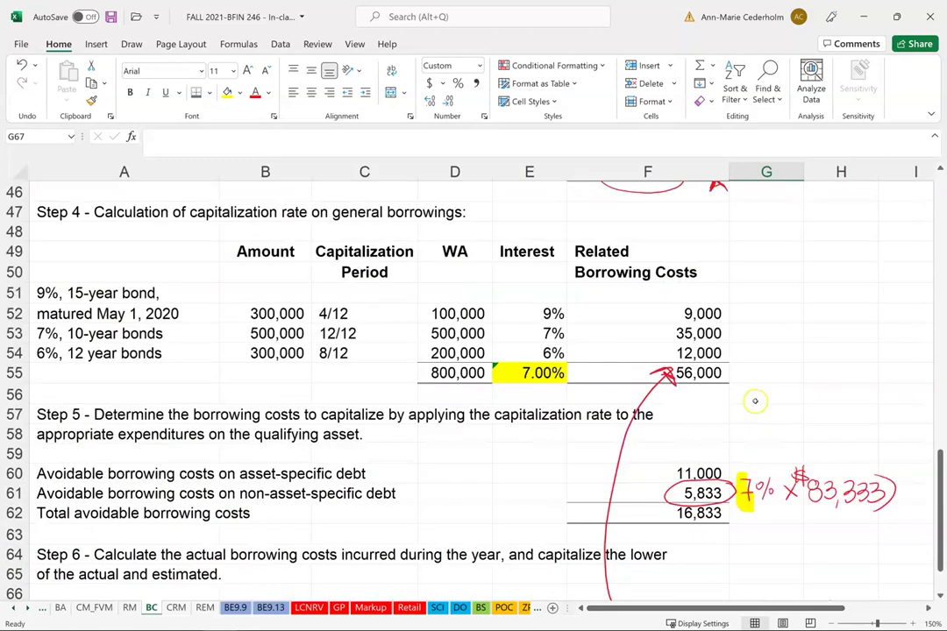
click(687, 400)
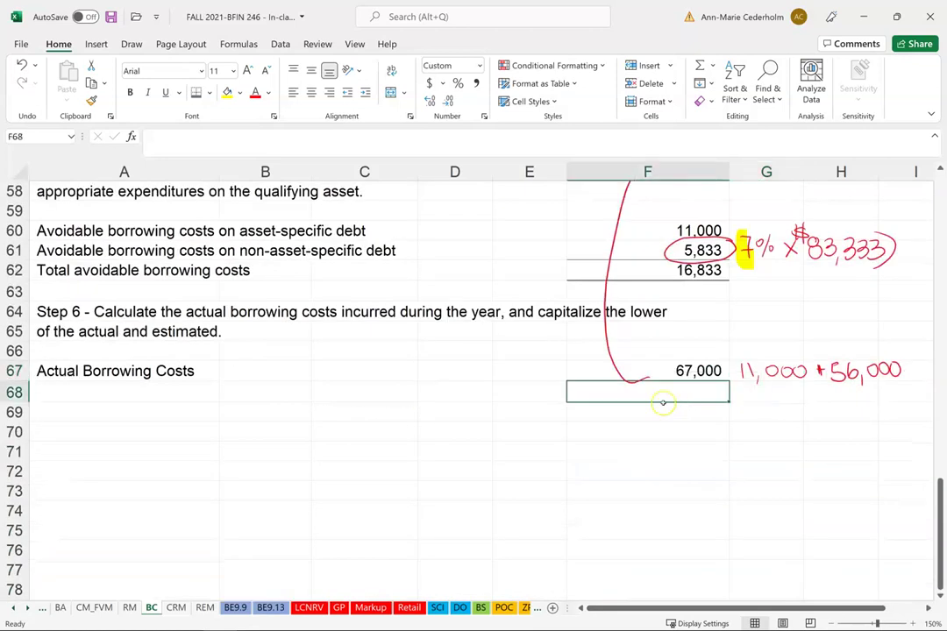
scroll(662, 402, up, 2)
click(529, 513)
click(227, 92)
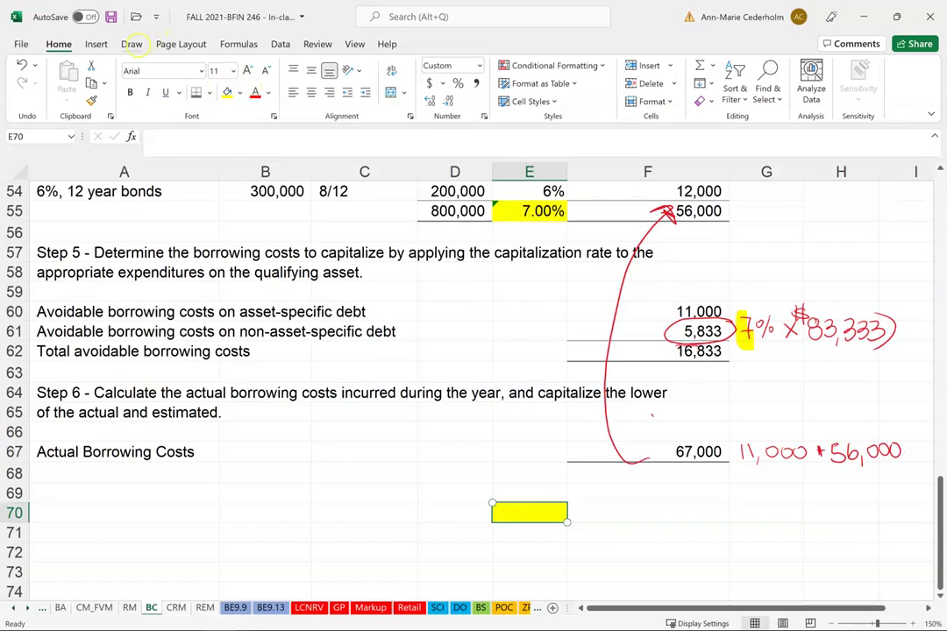
Step: Highlight the 16,833 total in F62 with the yellow highlighter pen
click(131, 44)
click(263, 79)
drag(640, 346, 741, 351)
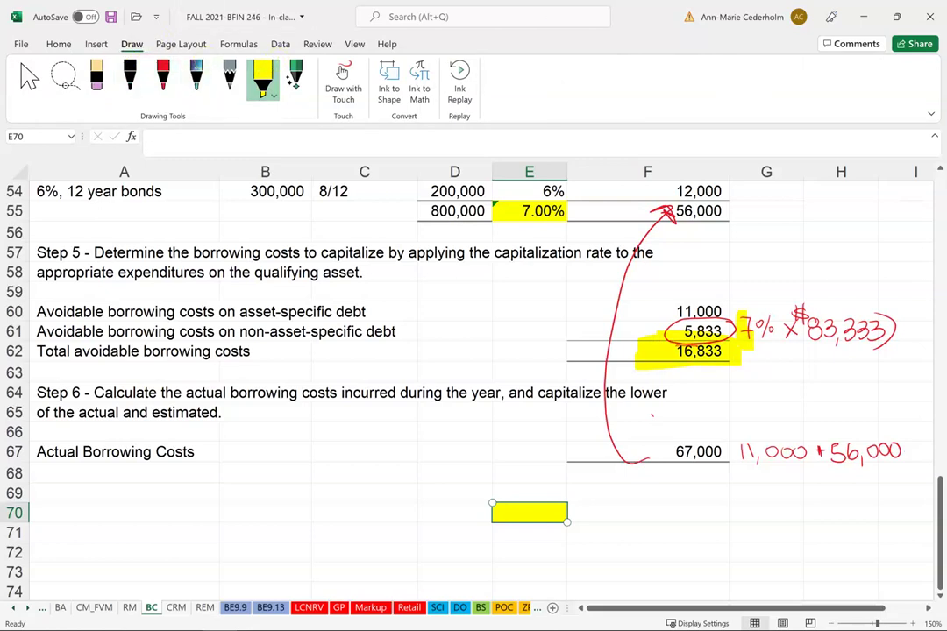
Step: Type 'Capitalize the lower of $16,833 and $67,000' in A69
click(129, 490)
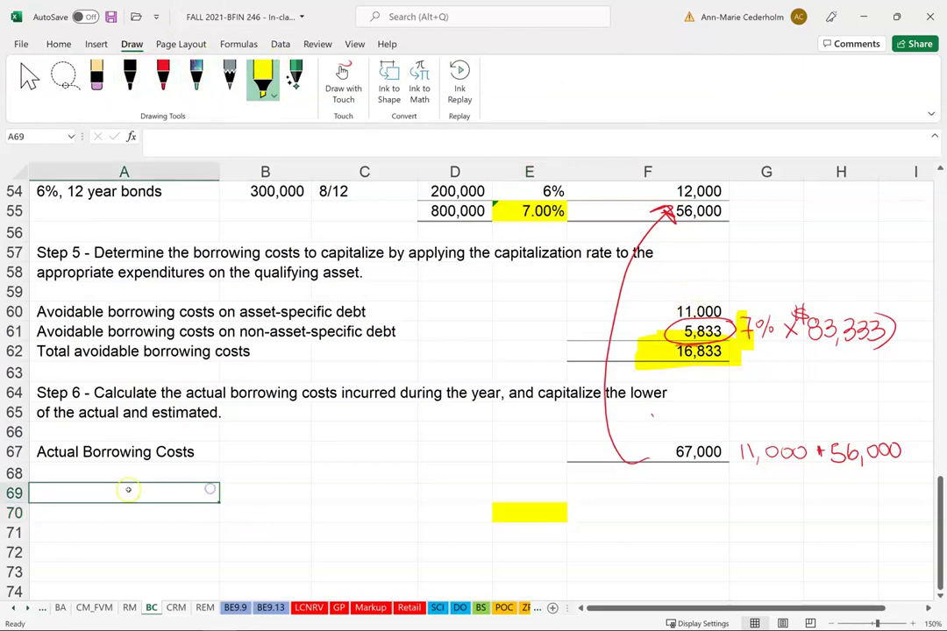
text(C)
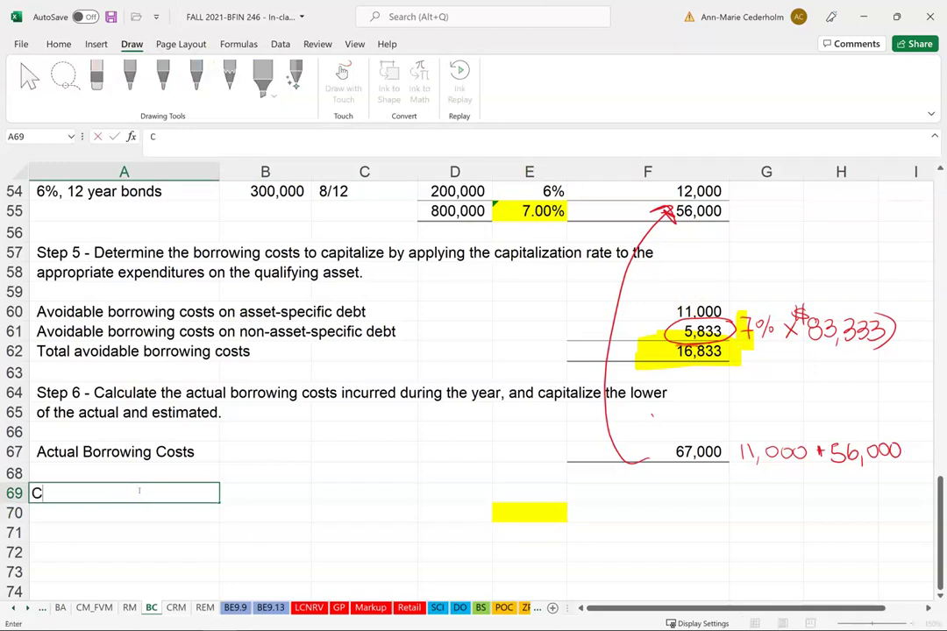
text(apitali)
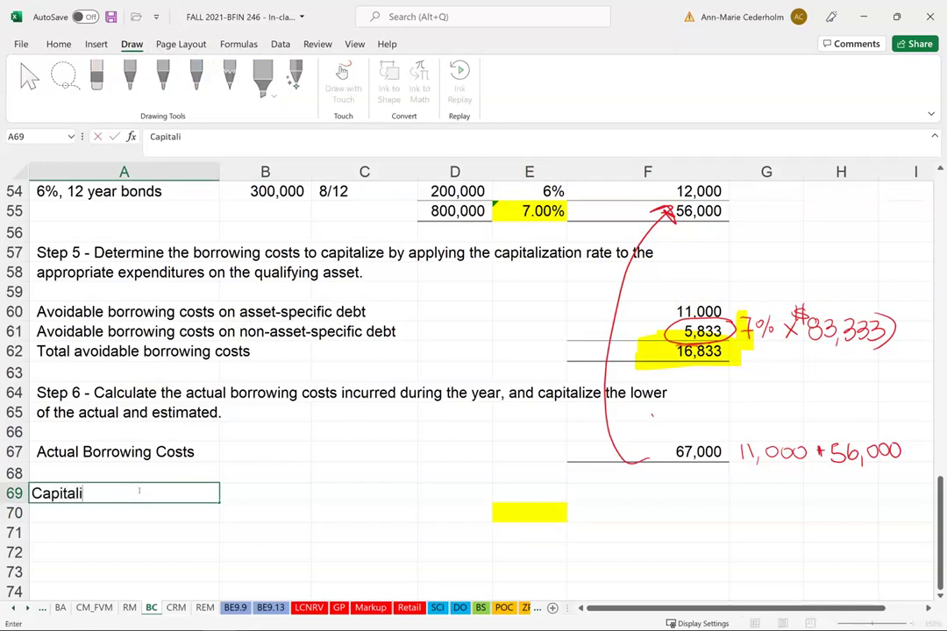
text(ze the lower of)
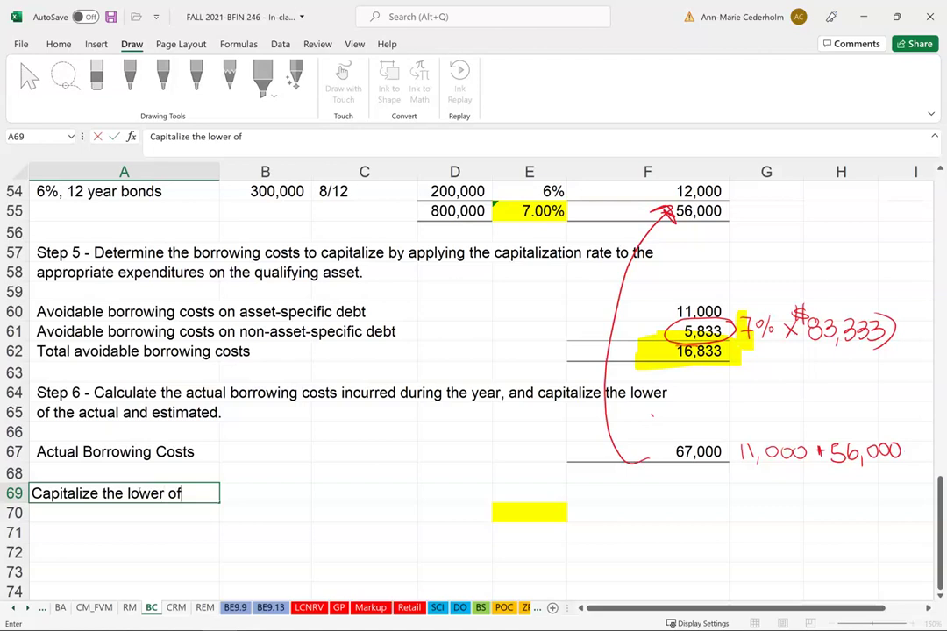
text( $16,833 )
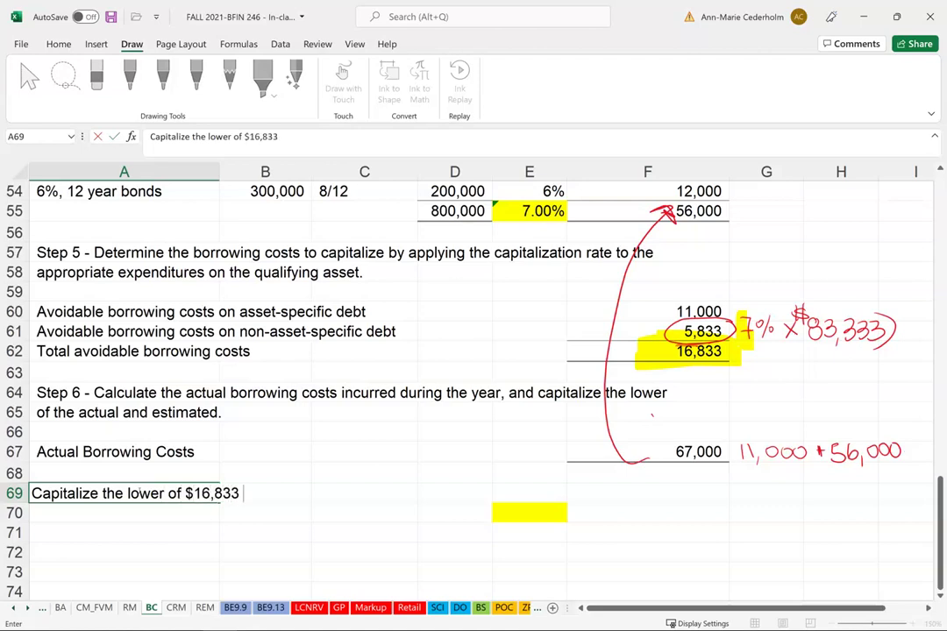
text(and $67,000)
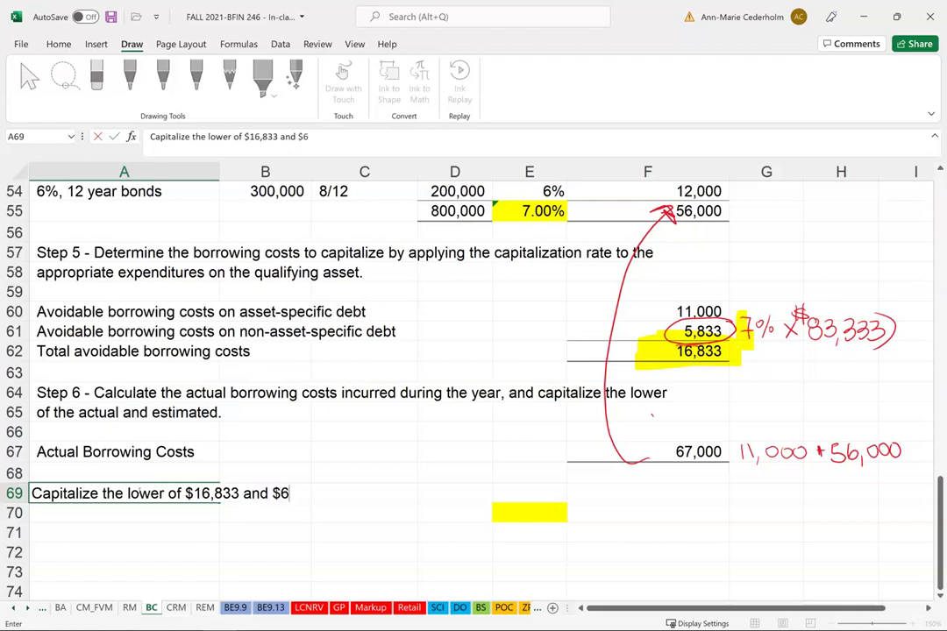
key(Return)
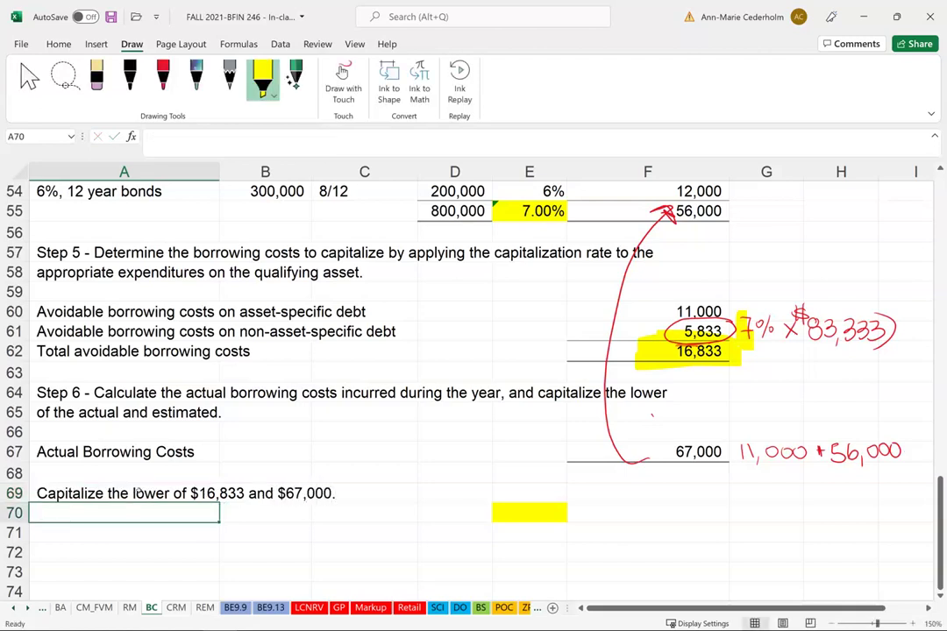
key(Up)
key(Right)
key(Right)
key(Right)
key(Right)
key(Right)
Step: Link F69 to the 16,833 total with =F62
text(=)
key(Up)
key(Up)
key(Up)
key(Up)
key(Up)
key(Up)
key(Up)
key(ctrl+Return)
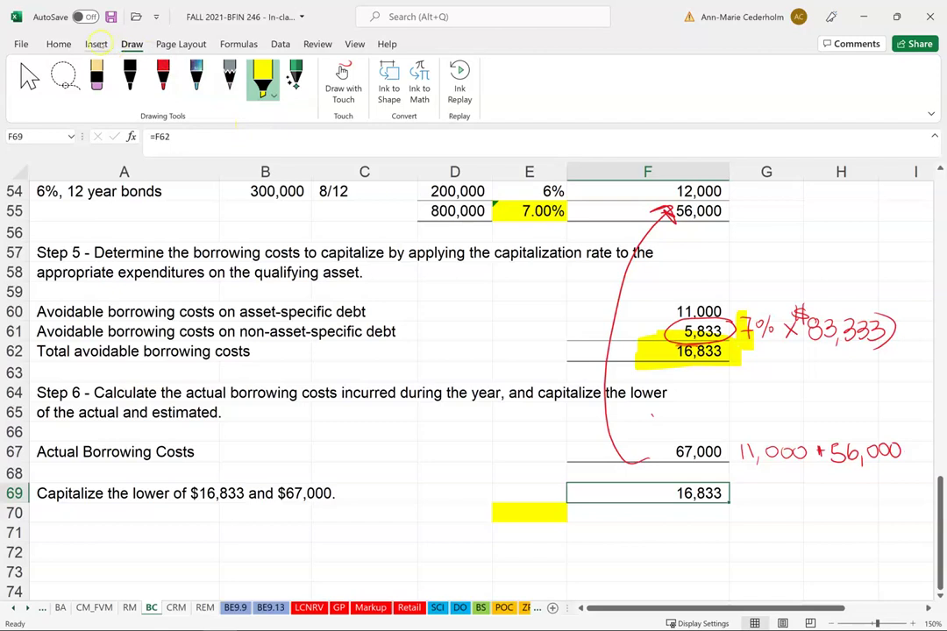
Step: Give F69 a bottom border and dollar Accounting format with no decimals
click(59, 43)
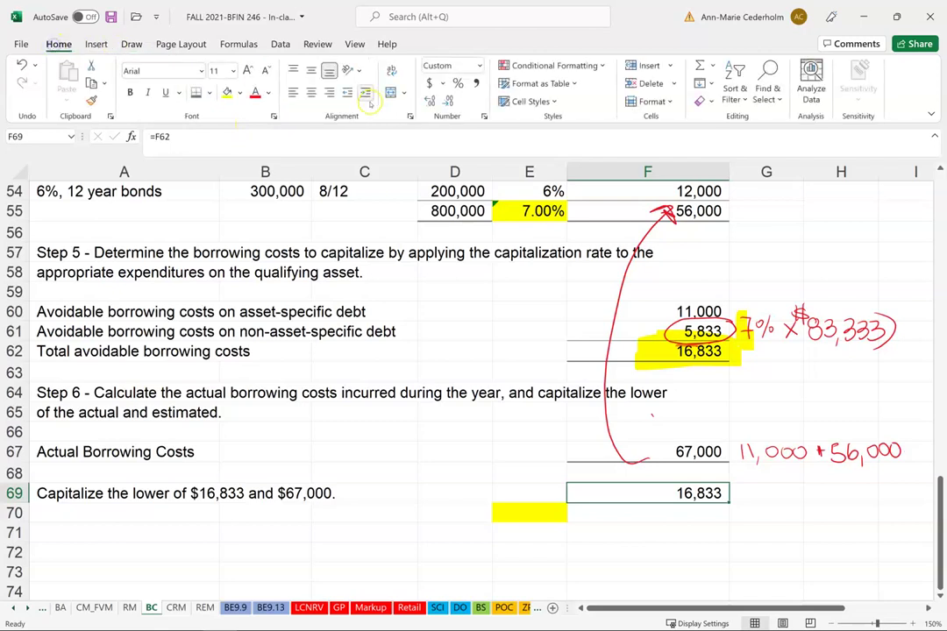
click(208, 92)
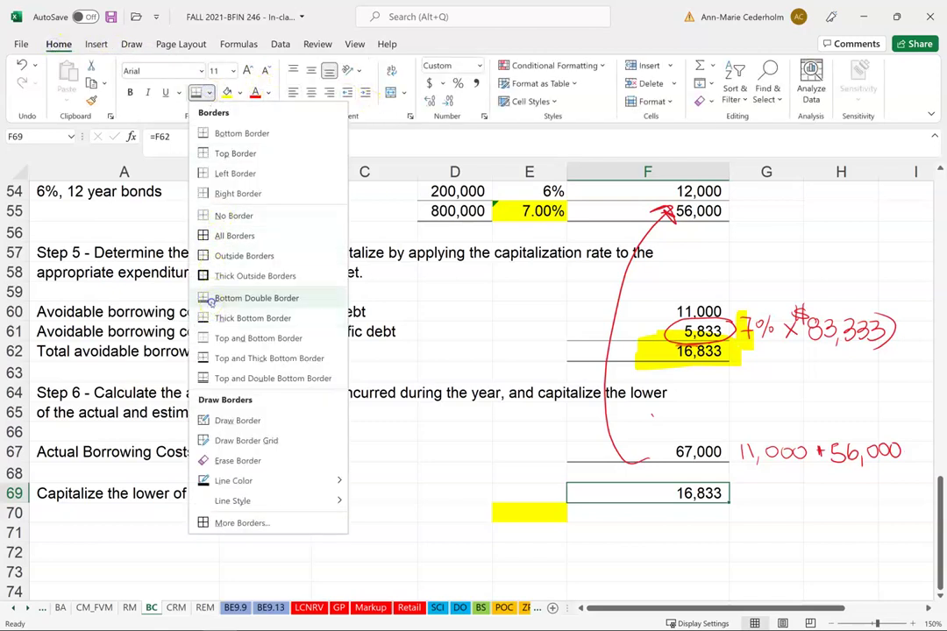
click(229, 298)
click(534, 471)
click(674, 487)
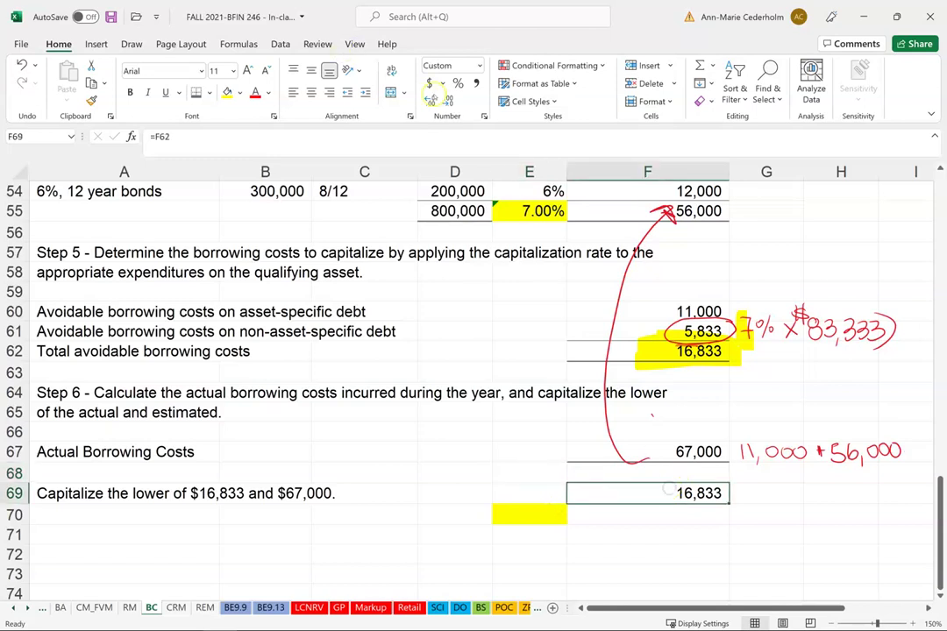
click(429, 84)
click(448, 101)
click(447, 101)
click(421, 491)
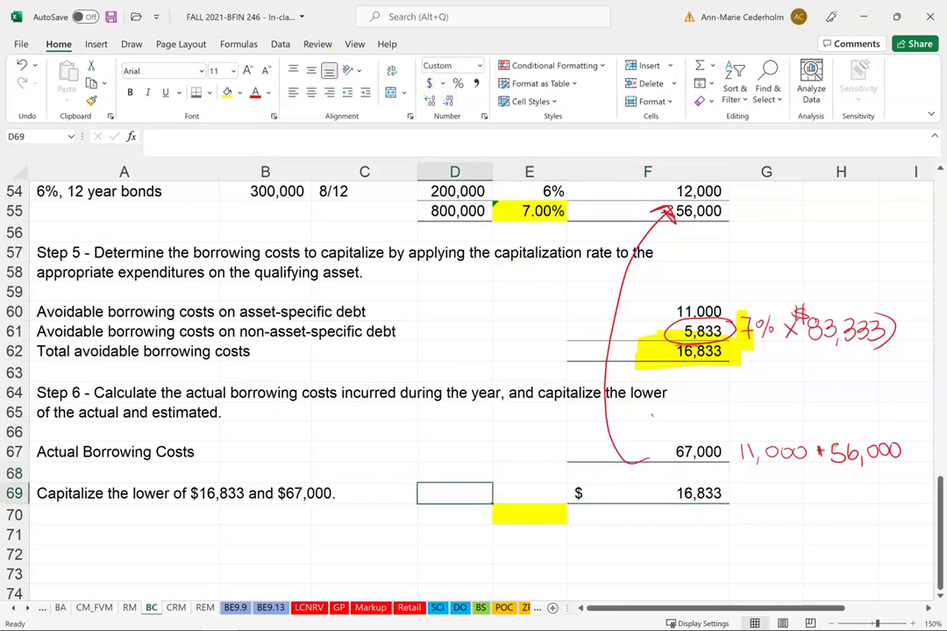